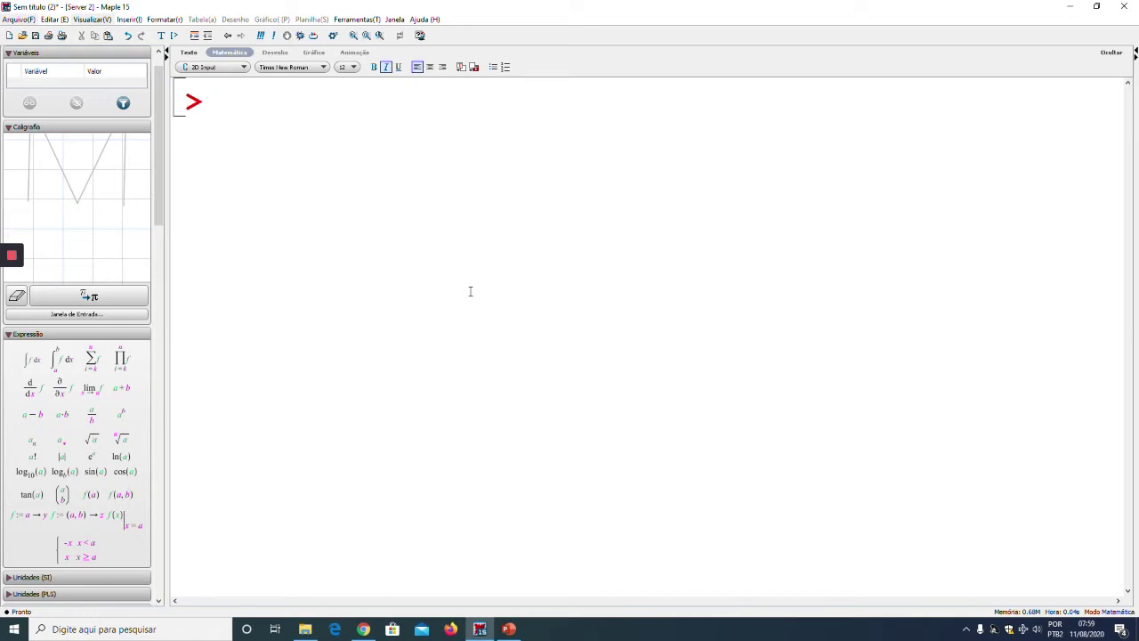
Add several empty prompts to the blank worksheet and enter plot at the third one.
key(Return)
key(Return)
key(Return)
key(Return)
key(Return)
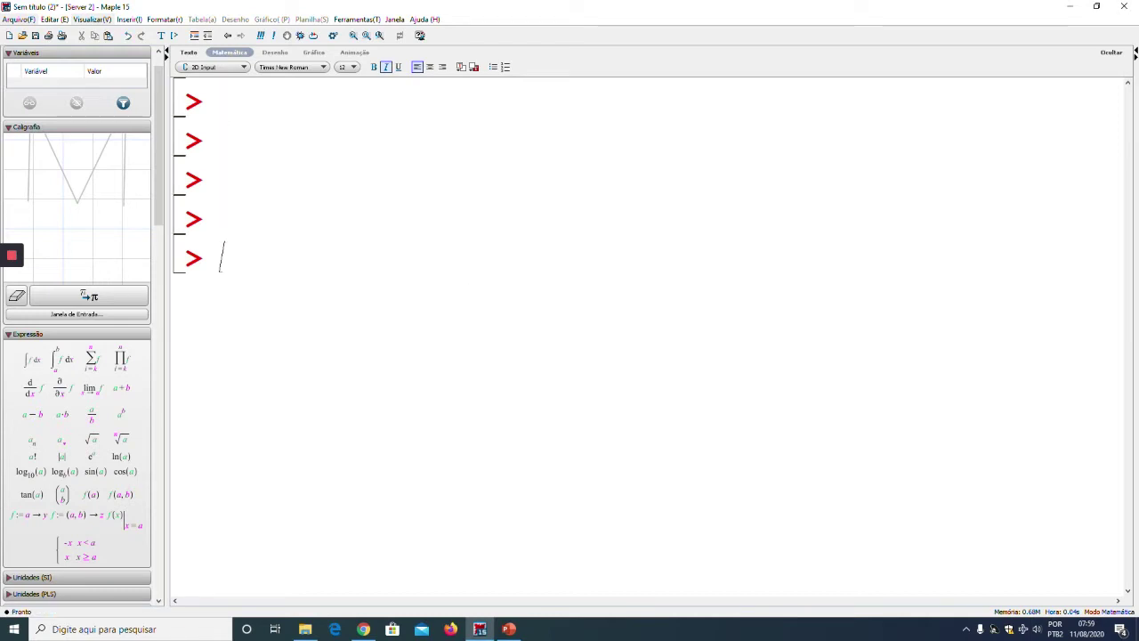
key(Up)
key(Up)
key(Up)
text(plot)
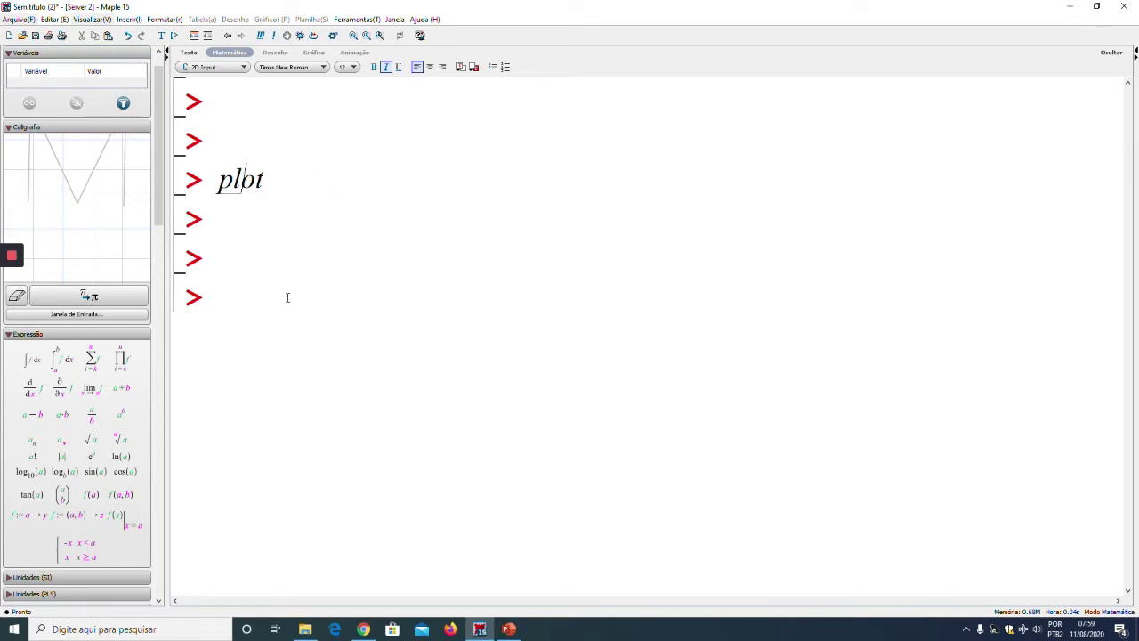
Look up the help page for the plot command, skim it down to the See Also section and put it away.
key(F2)
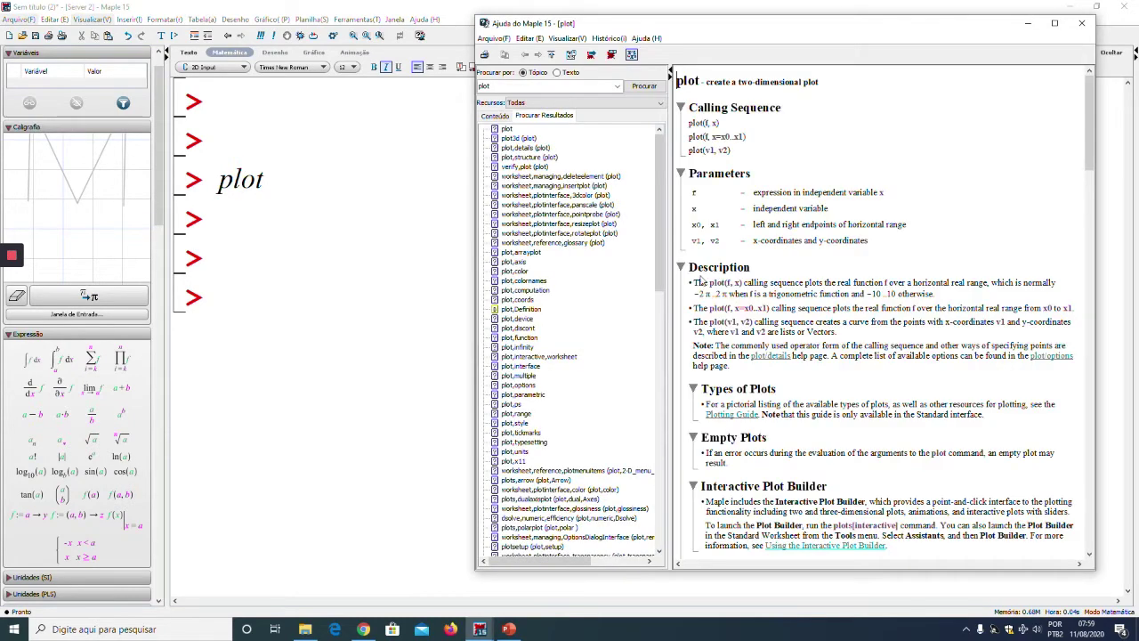
drag(1091, 135, 1042, 517)
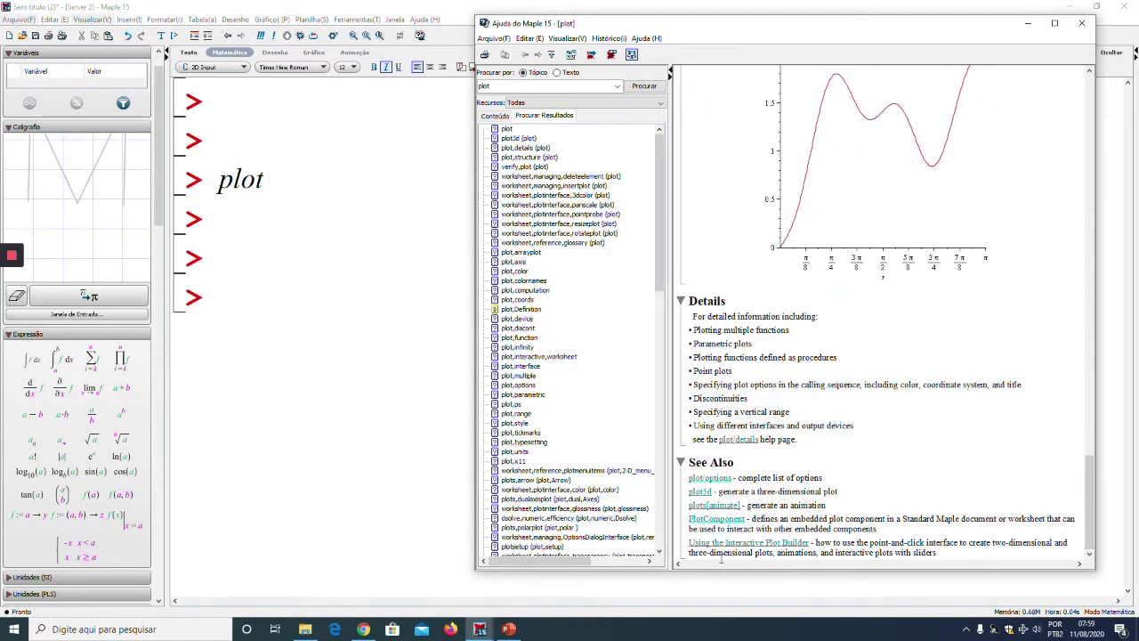
click(1027, 25)
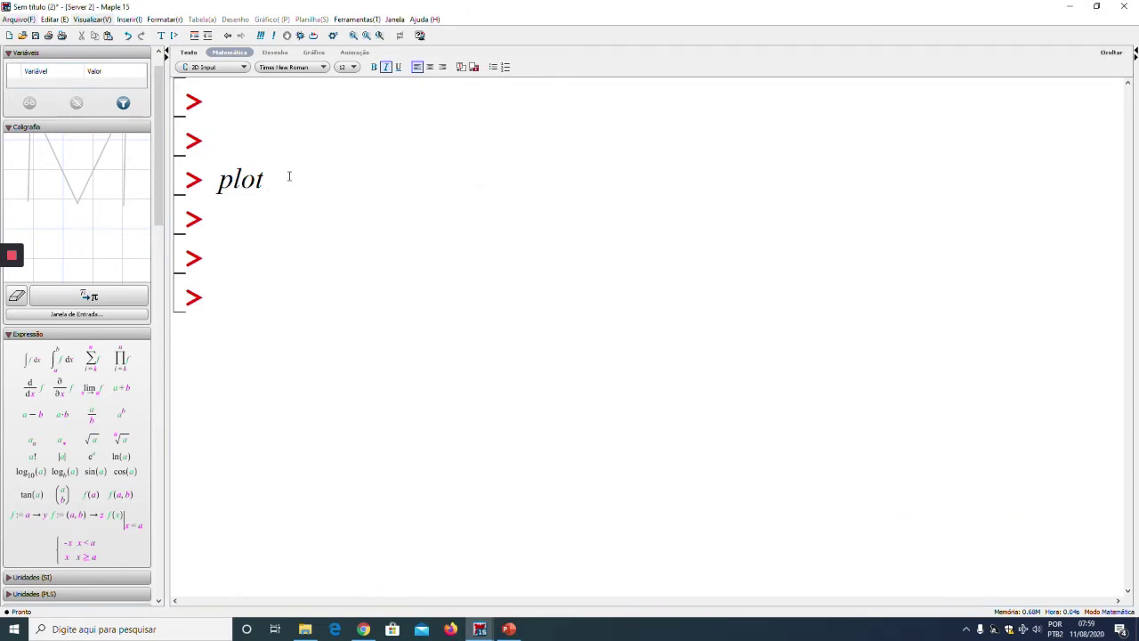
Complete the command as plot(sin(x)) and execute it.
text((sin()
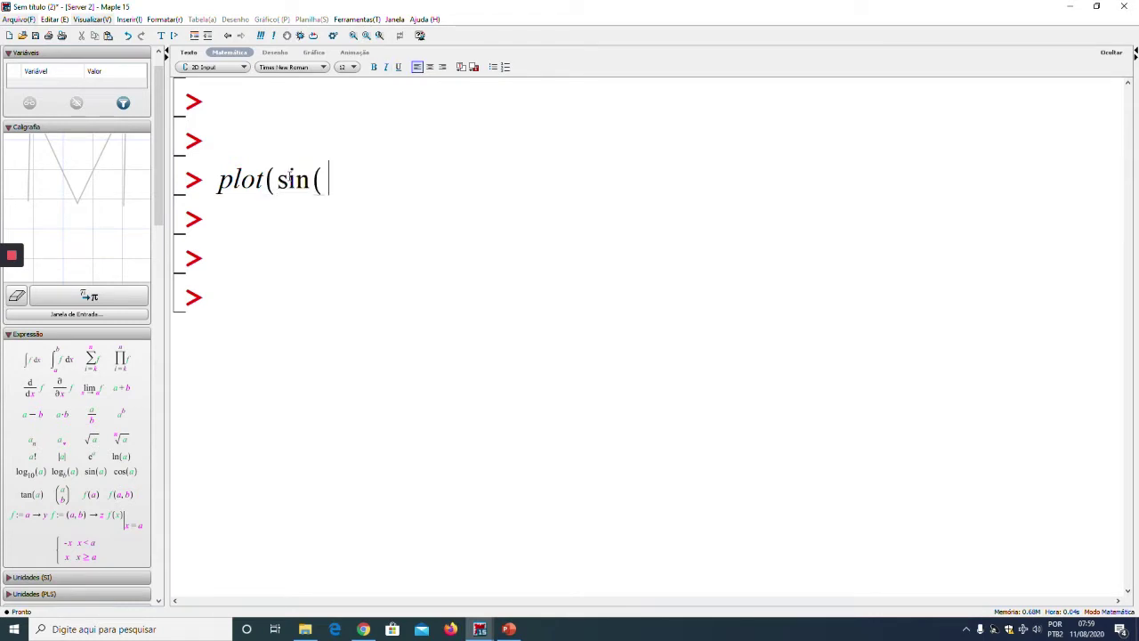
text(x)))
key(Return)
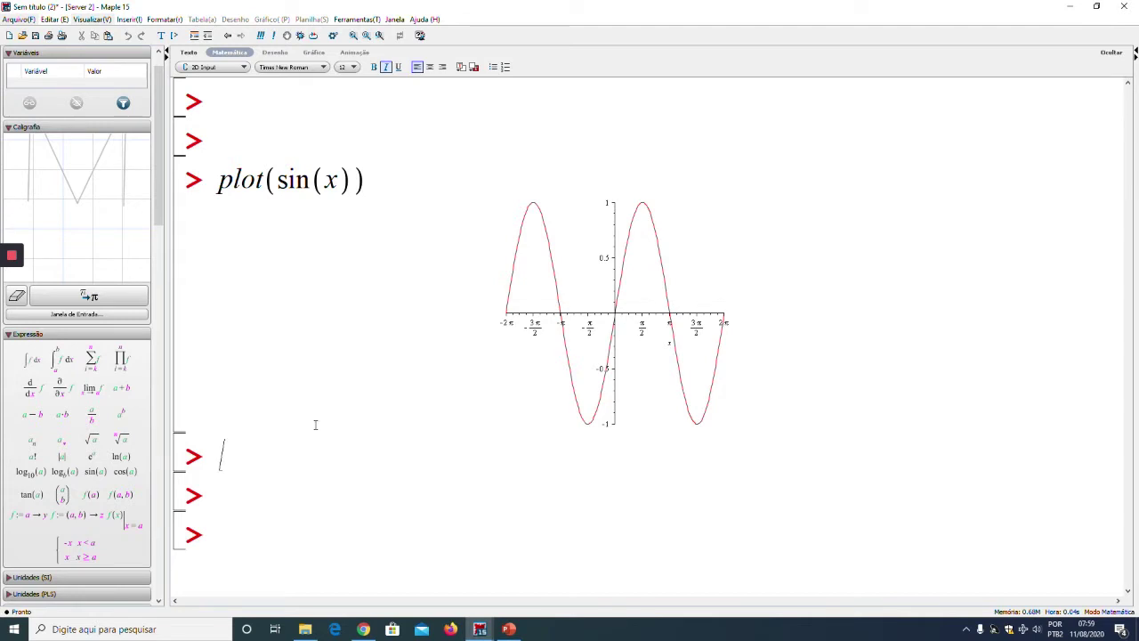
Copy the plot(sin(x)) command to the prompt below its graph and add the range x = -10..10.
drag(220, 176, 319, 180)
key(ctrl+c)
click(321, 457)
key(ctrl+v)
drag(353, 462, 391, 504)
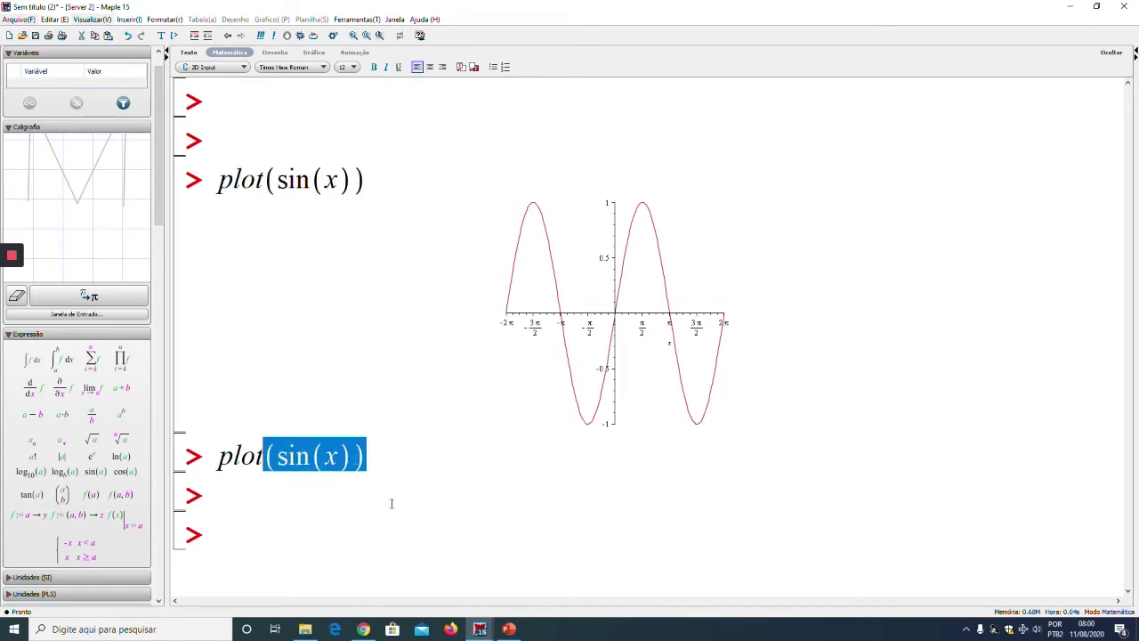
click(344, 460)
key(Right)
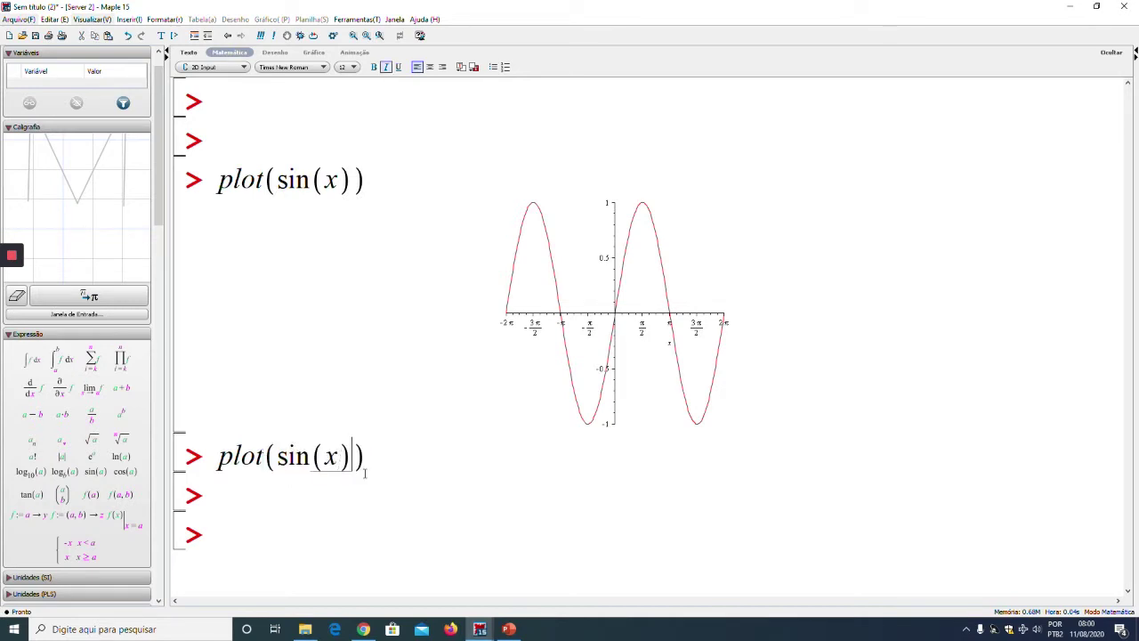
text(, x = -10)
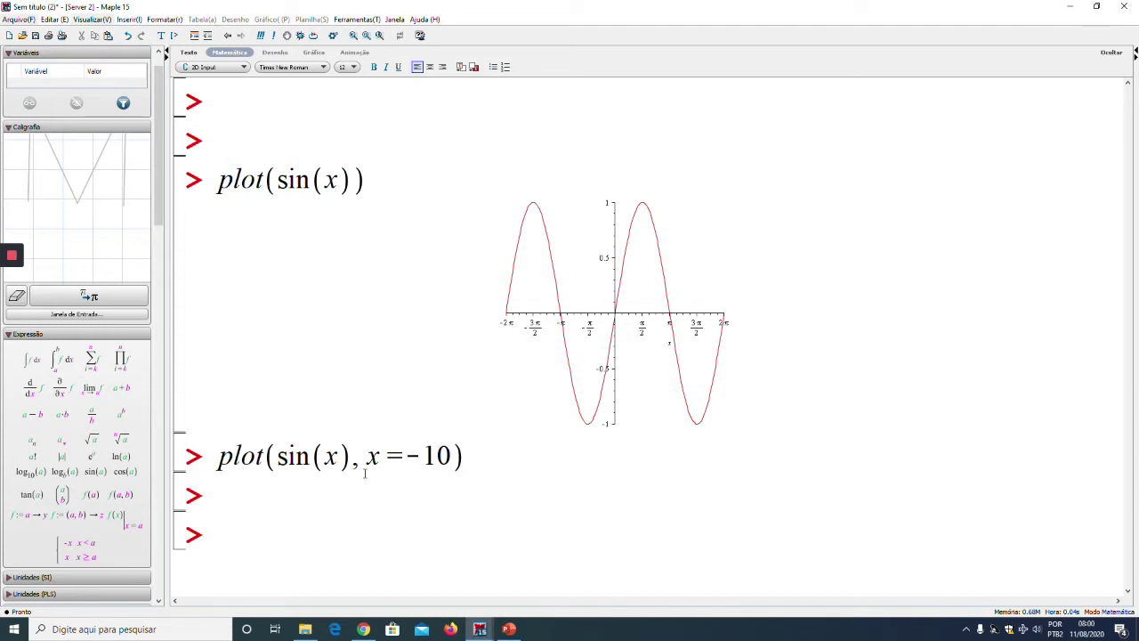
text(..10)
Review the function, variable and range of the second plot command, execute it and add an empty prompt below.
drag(277, 455, 352, 455)
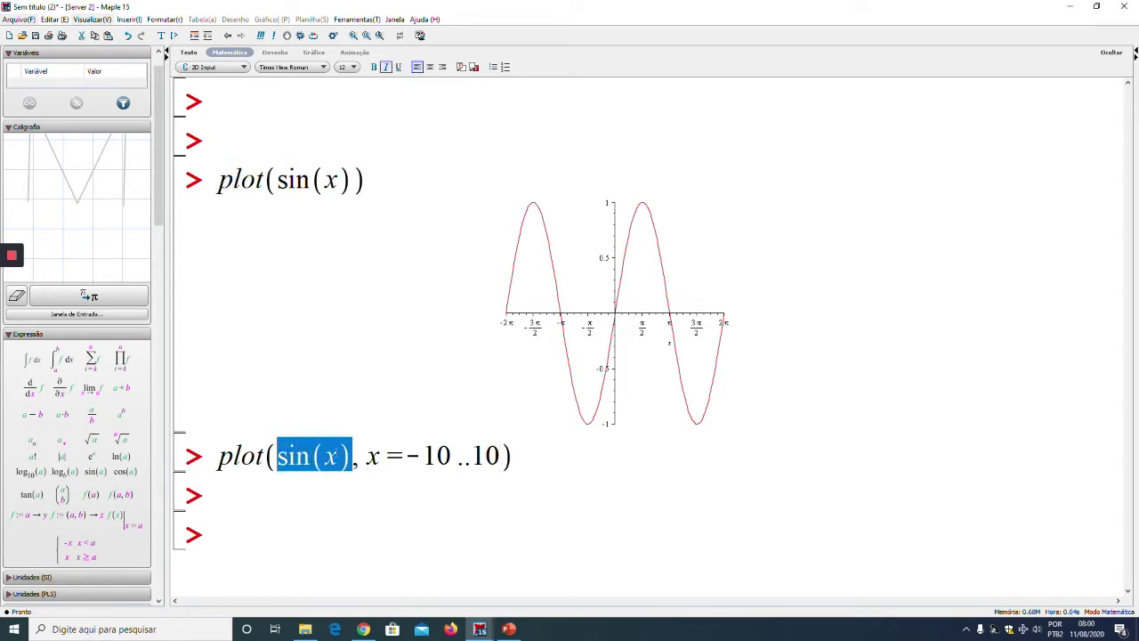
double_click(373, 457)
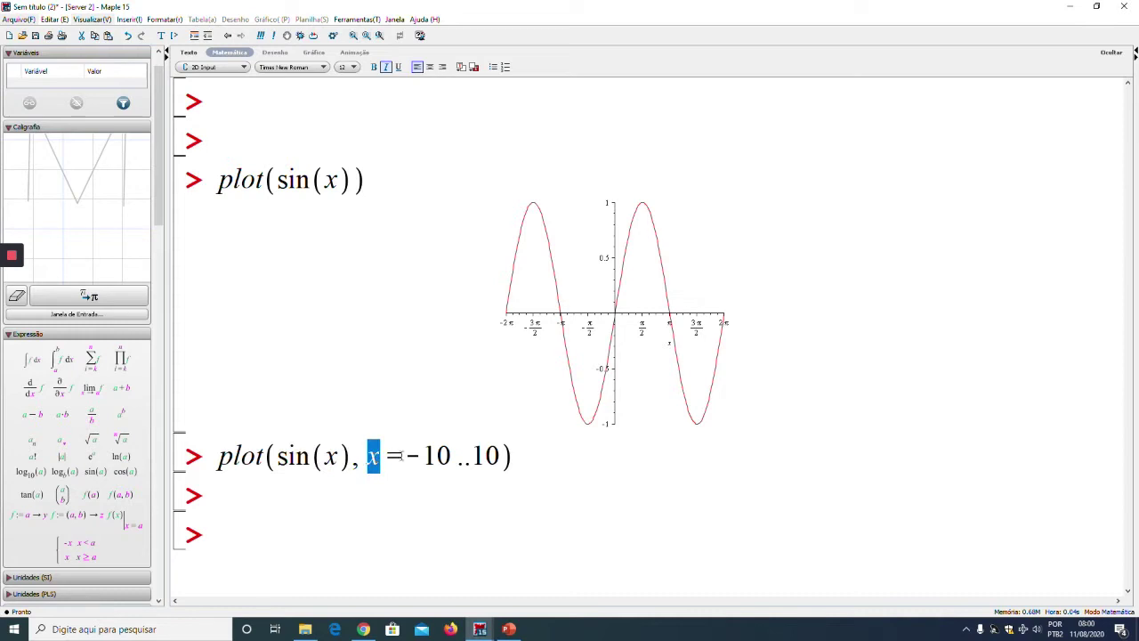
drag(412, 456, 503, 456)
click(517, 456)
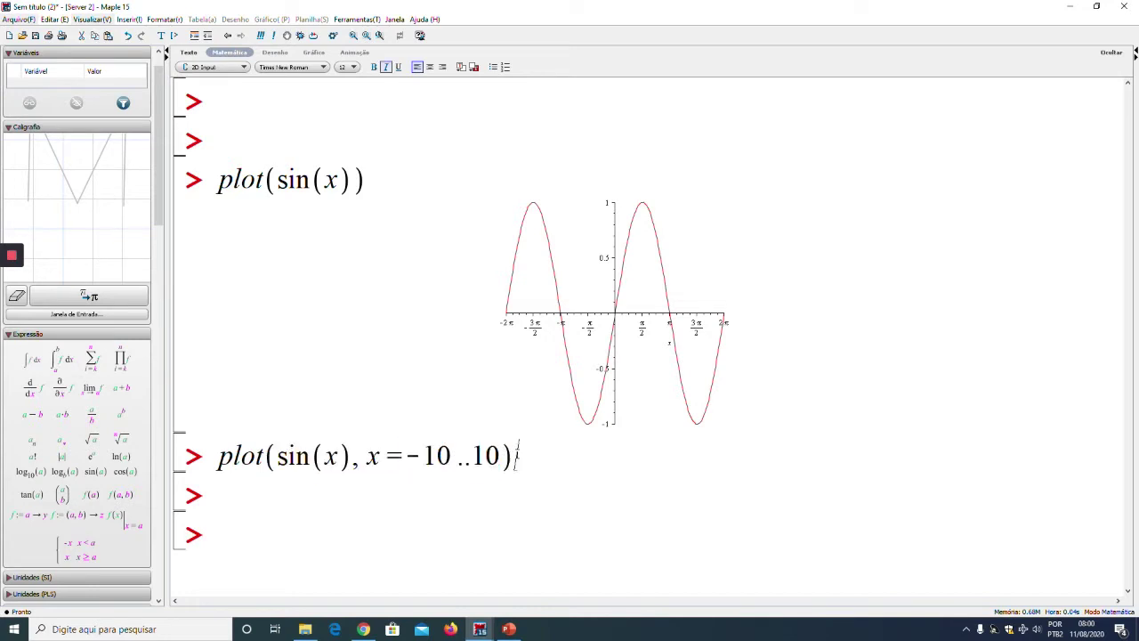
key(Return)
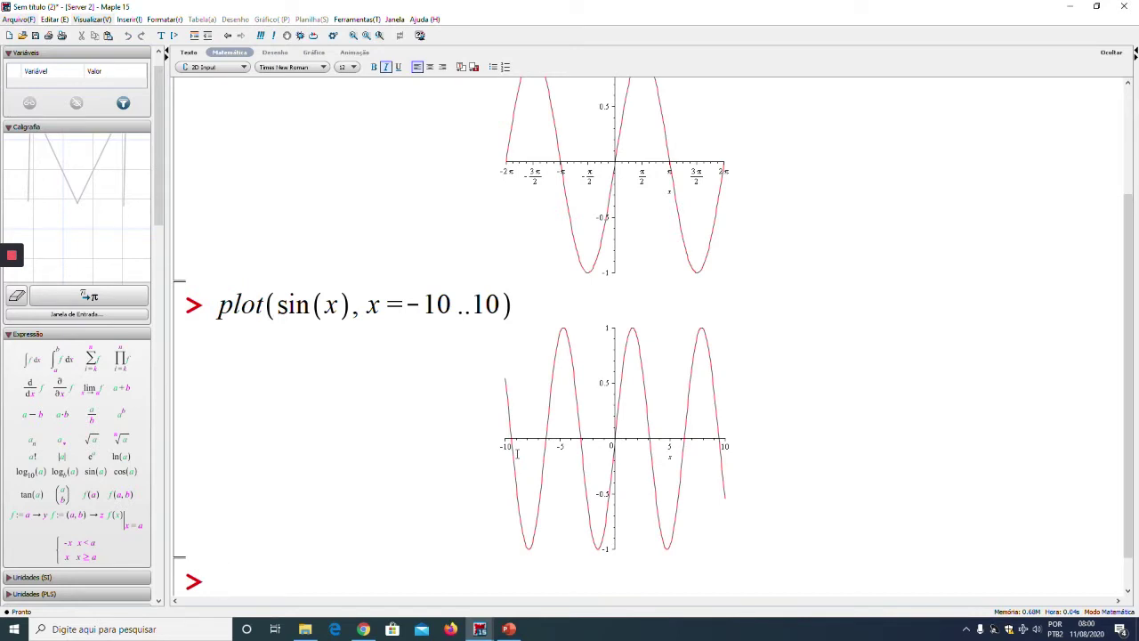
key(Return)
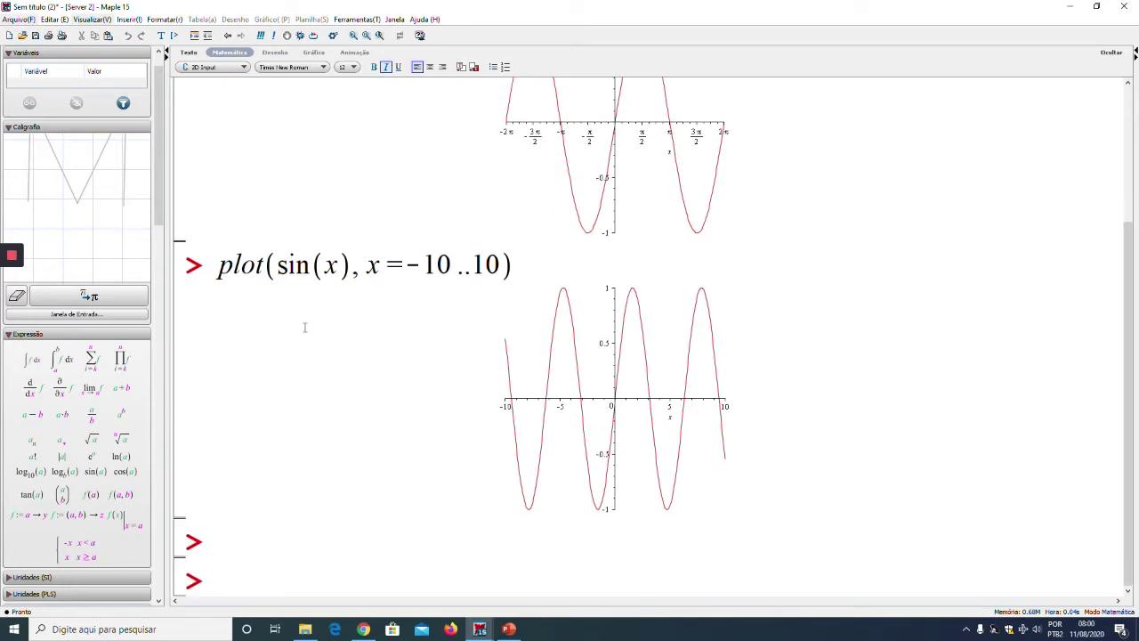
Change the range of the second plot to x = -4*Pi..4*Pi and execute it again.
scroll(400, 286, up, 1)
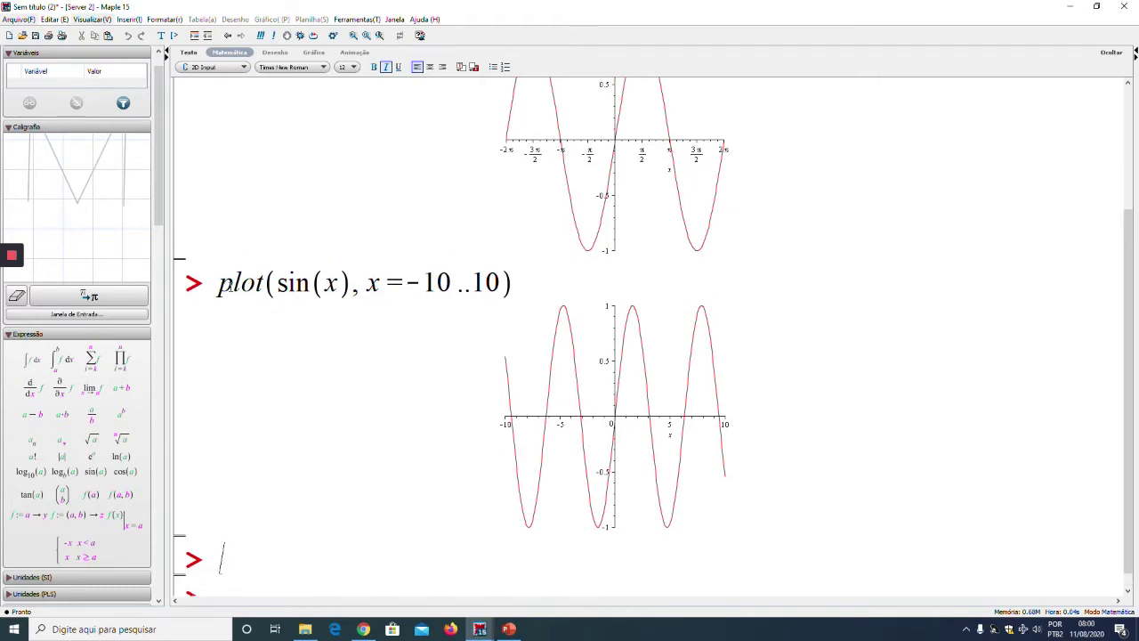
drag(422, 283, 446, 283)
text(4*Pi)
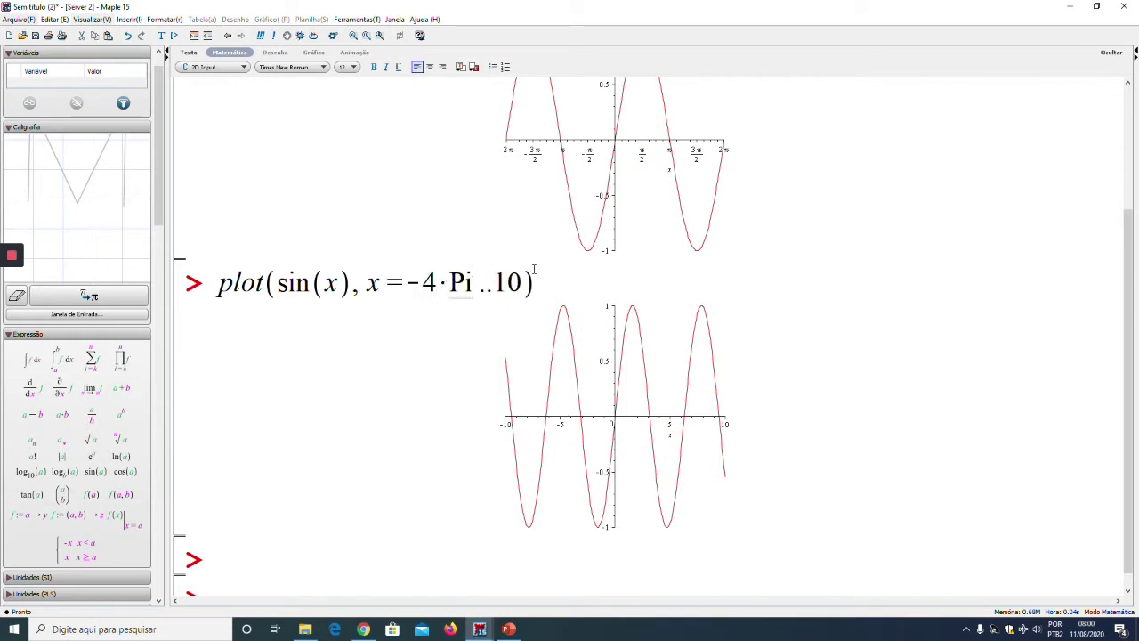
drag(494, 283, 522, 283)
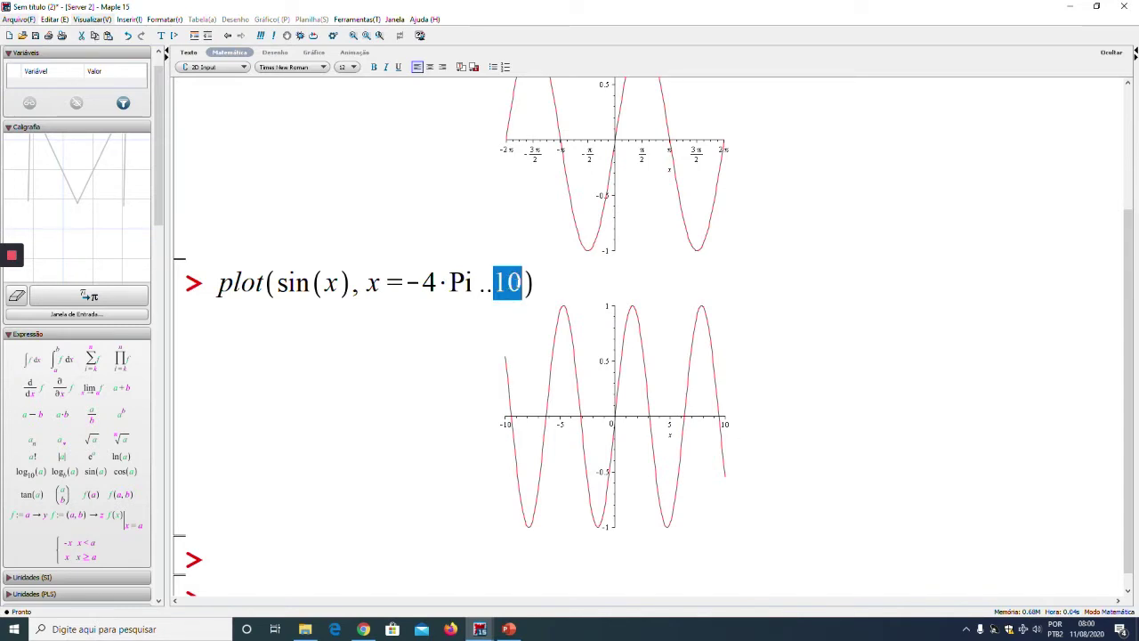
text(4*Pi)
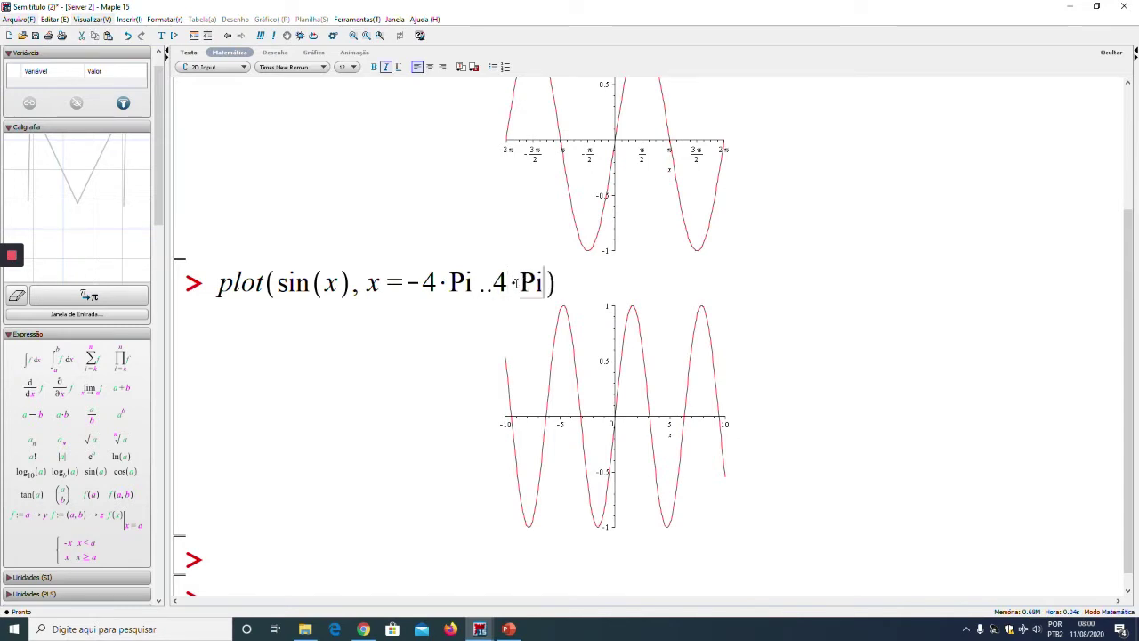
key(Return)
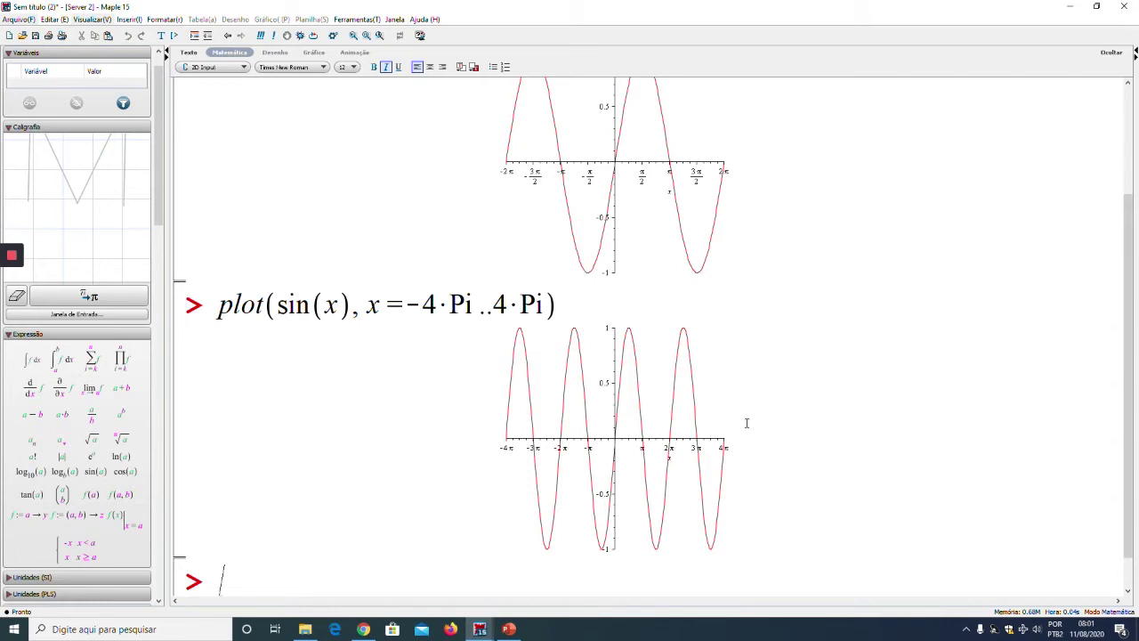
Add several empty prompts and copy the plot(sin(x), x = -4*Pi..4*Pi) command to the second prompt below its graph.
key(Return)
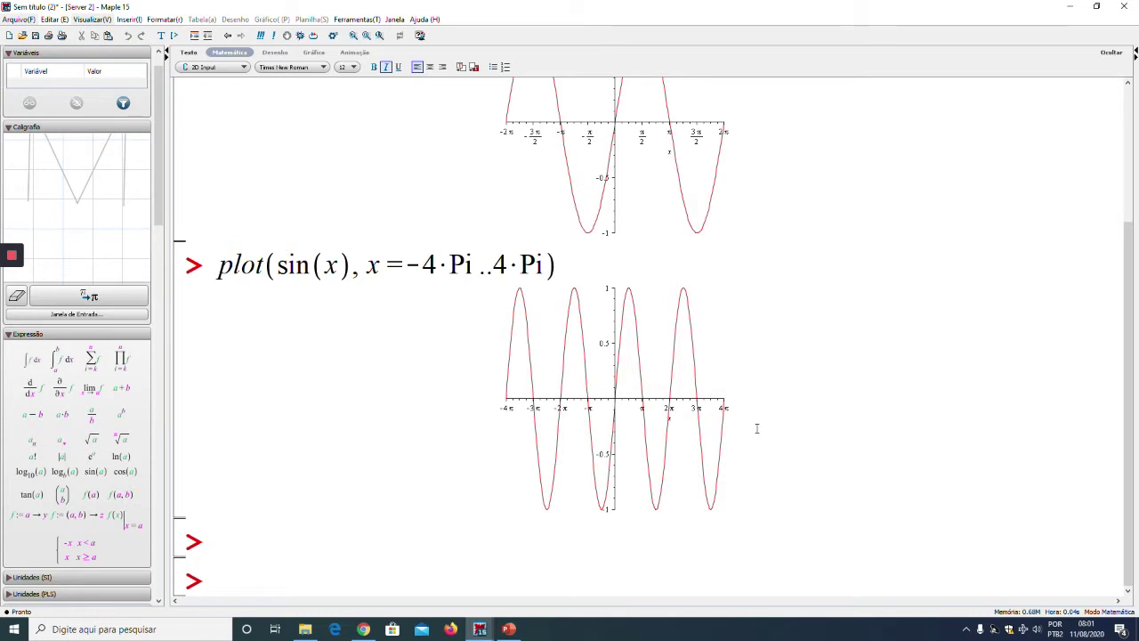
key(Return)
key(Return)
key(Return)
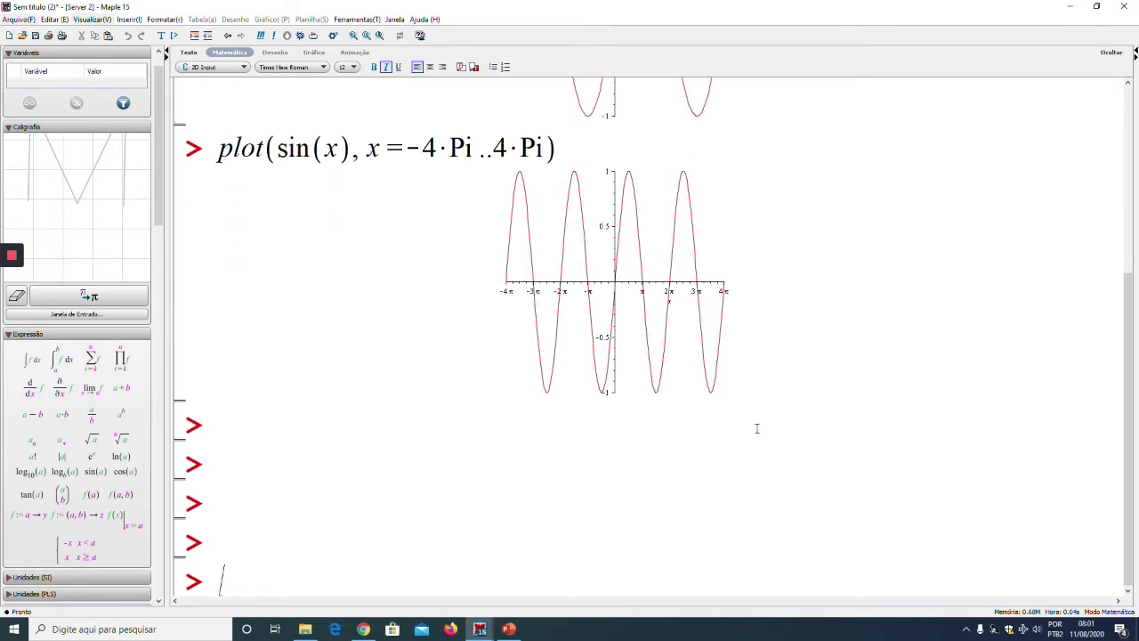
key(Up)
key(Up)
key(Up)
drag(221, 150, 443, 151)
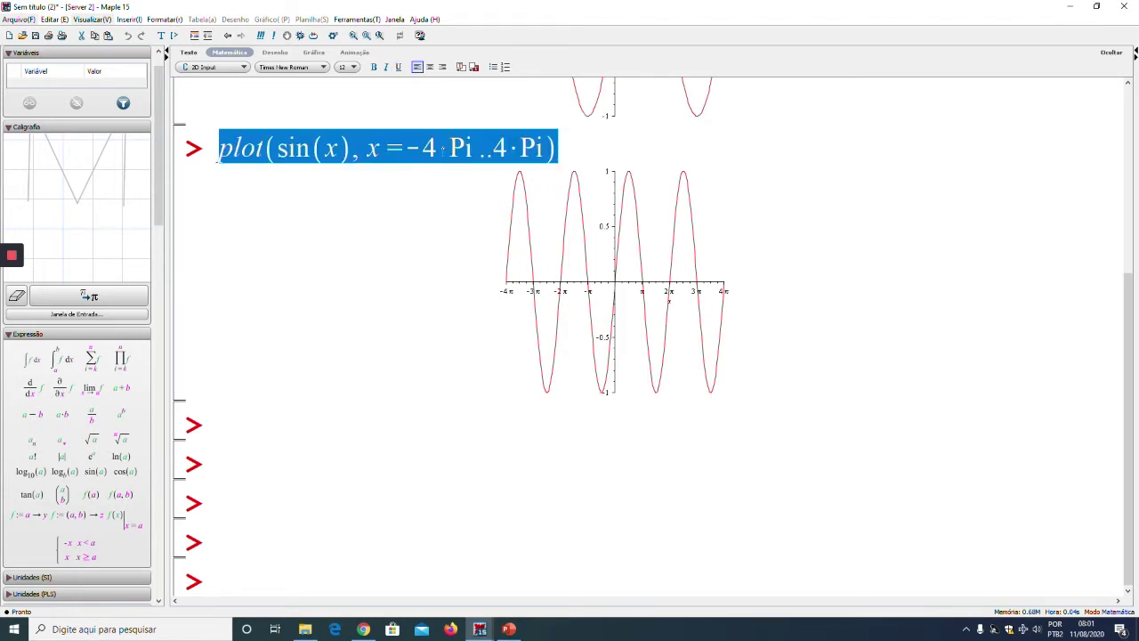
click(218, 460)
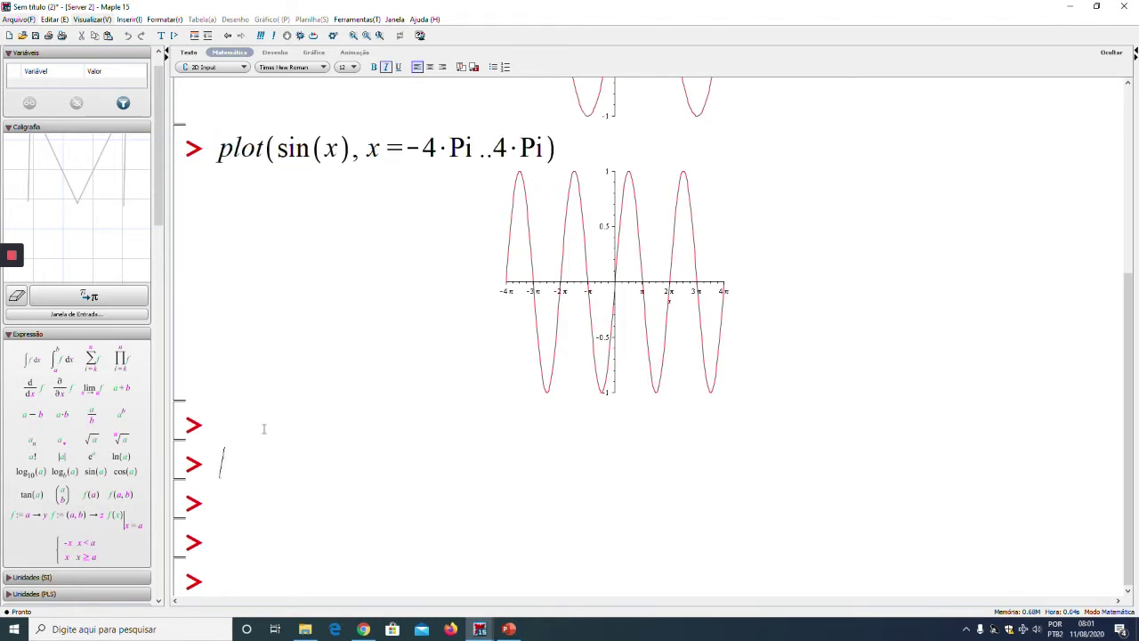
text(plot(sin(x), x = -4·Pi..4·Pi))
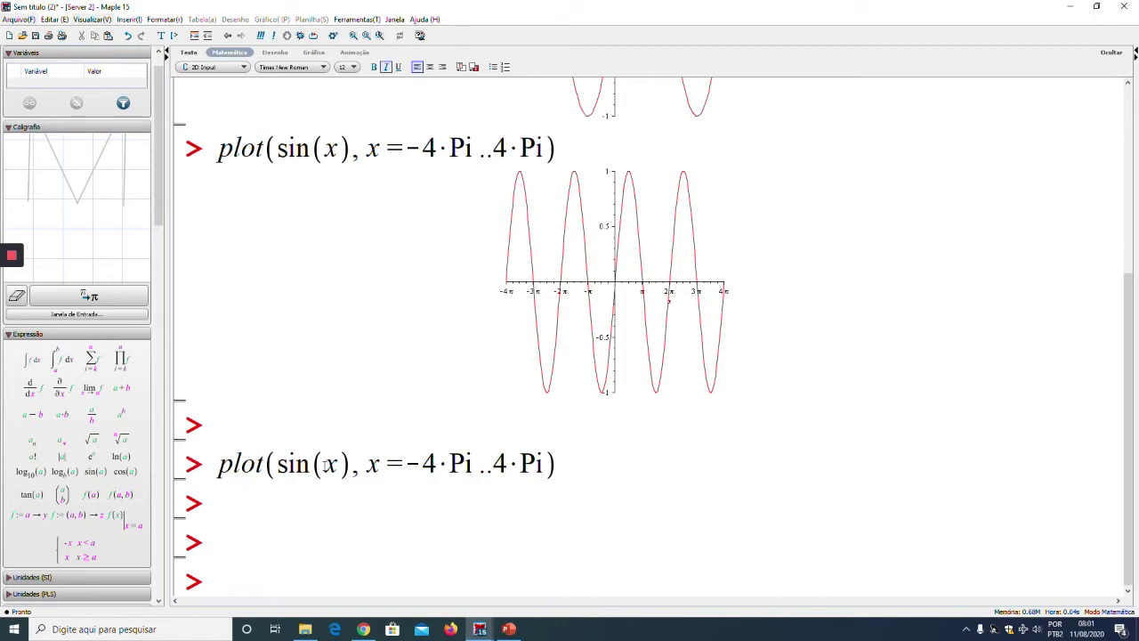
Change the copied command's function to sin(a*x) and execute it.
click(324, 465)
text(a*)
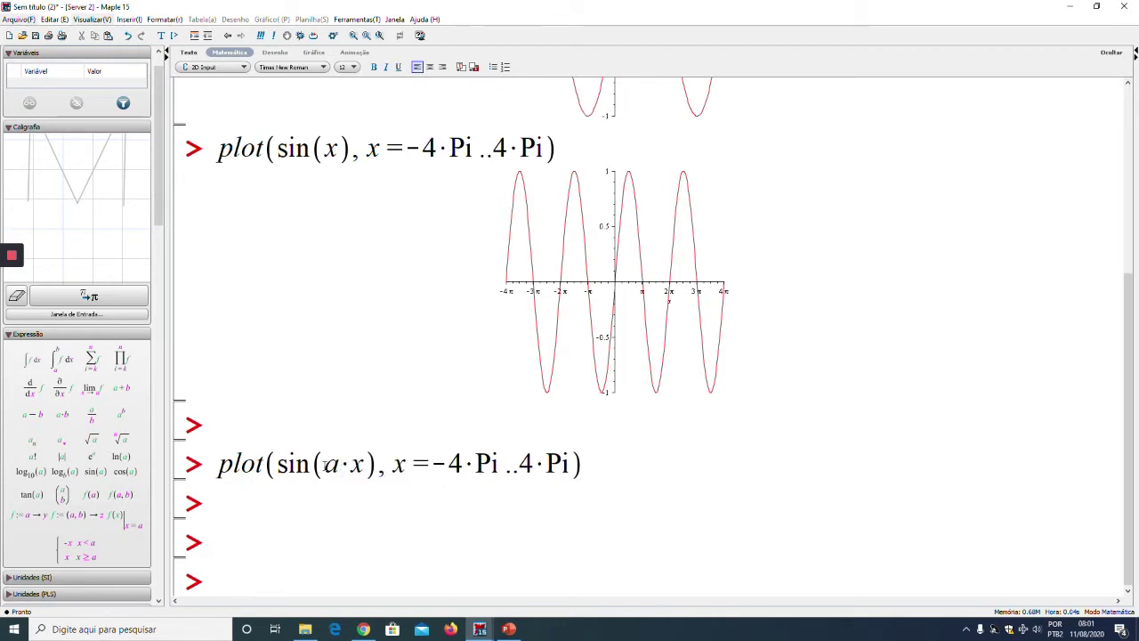
key(Return)
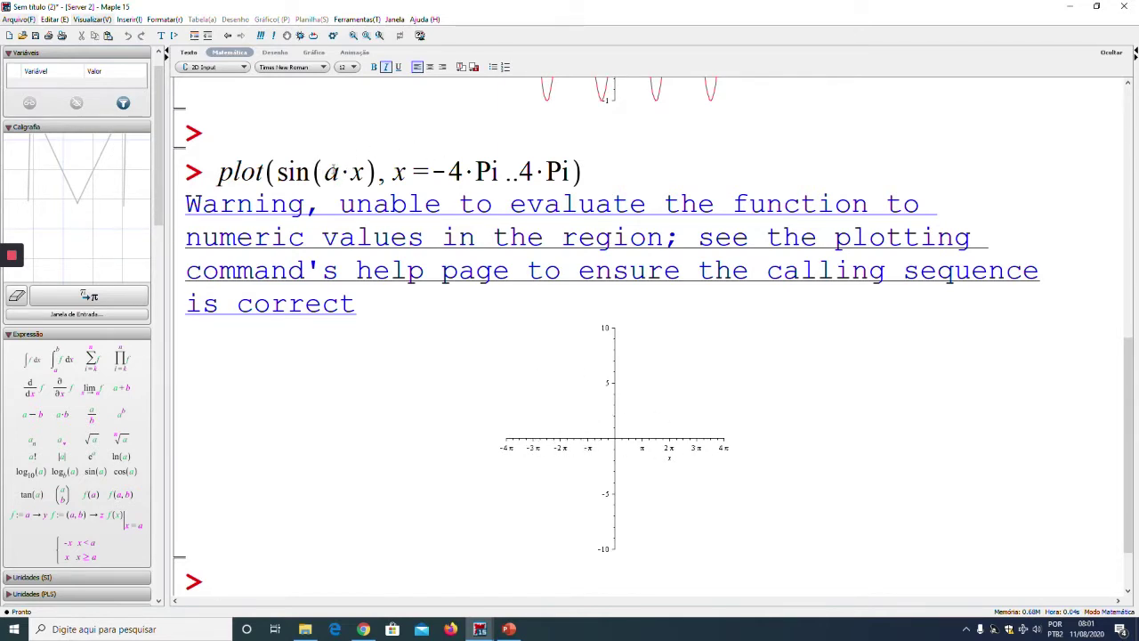
Define a := 2 at the empty prompt above the sin(a*x) plot and execute both commands.
click(258, 138)
text(a := 2)
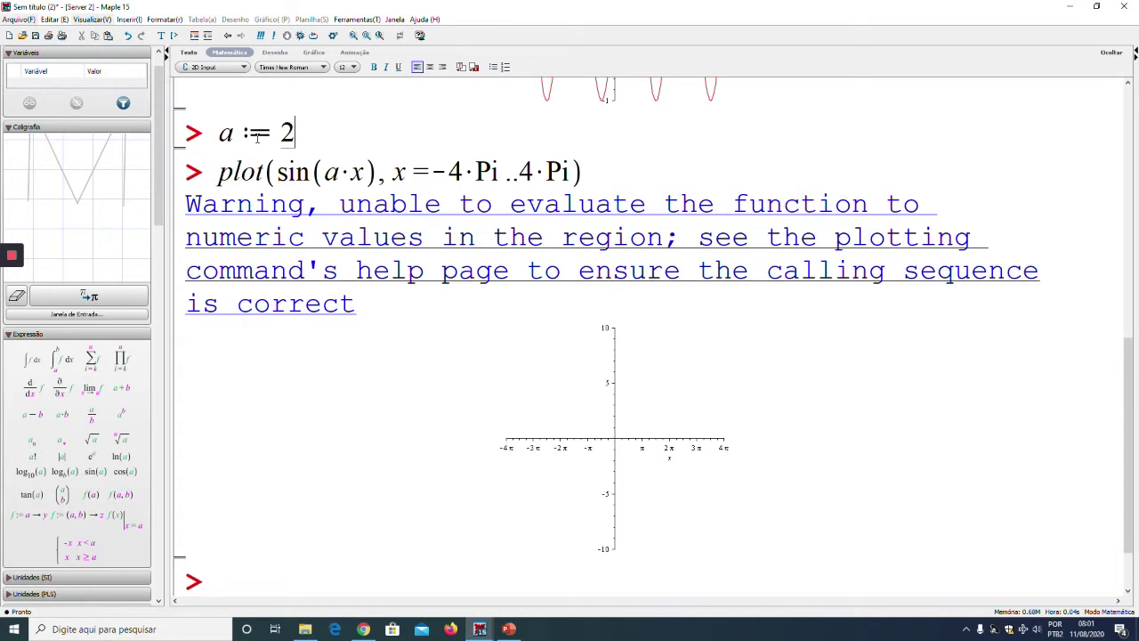
key(Return)
key(Return)
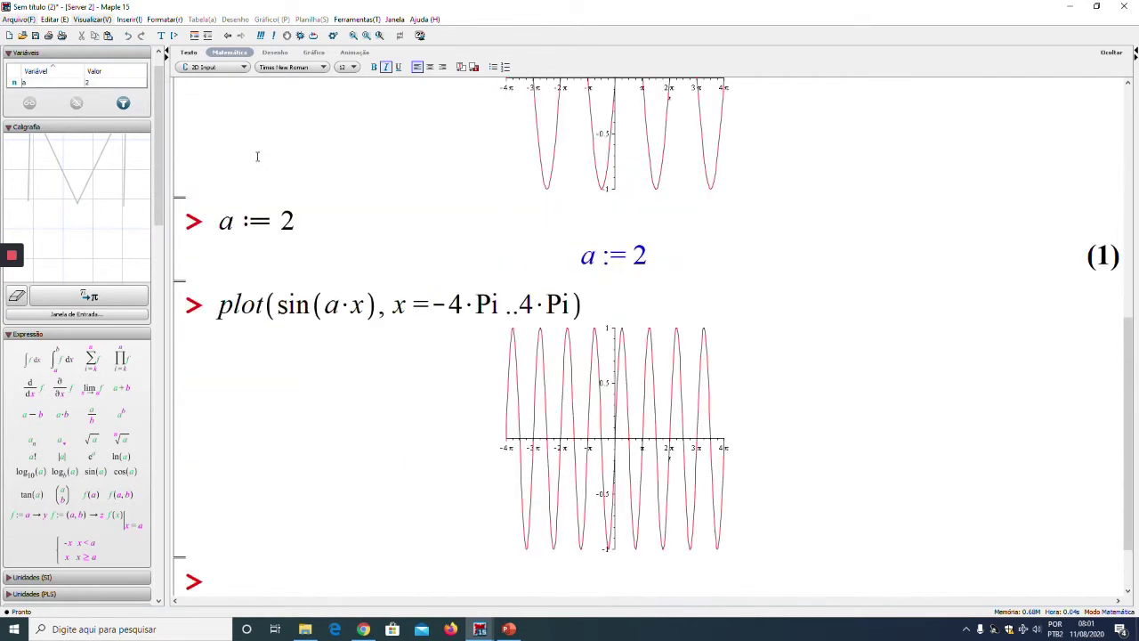
Review the sin(a*x) plot and add several empty prompts below it.
scroll(257, 158, down, 2)
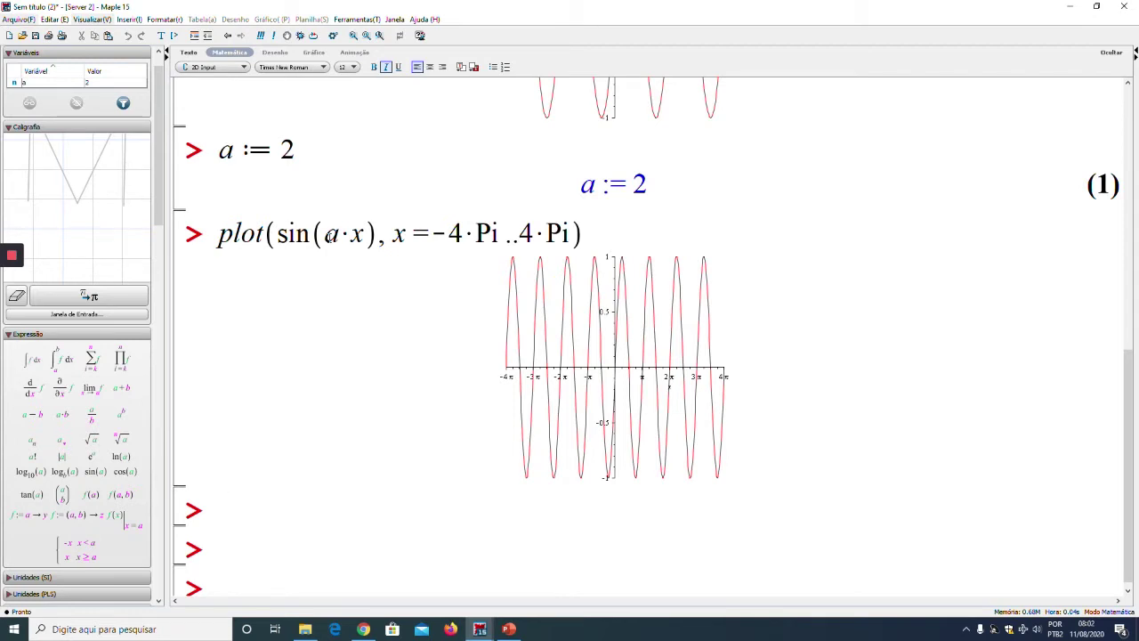
drag(278, 234, 354, 234)
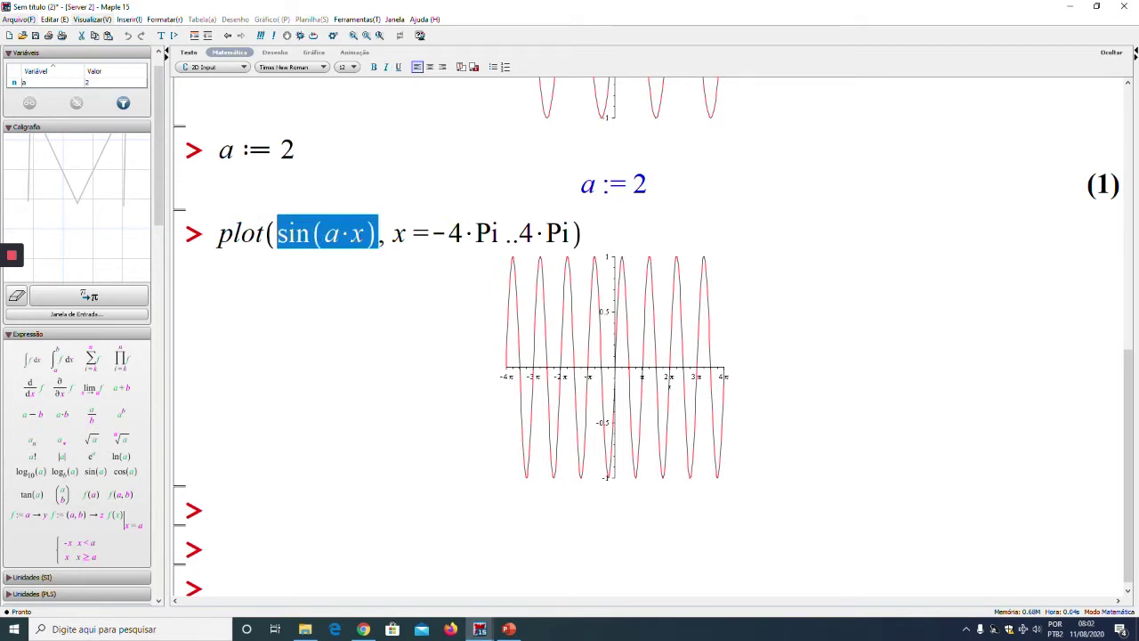
scroll(351, 501, down, 1)
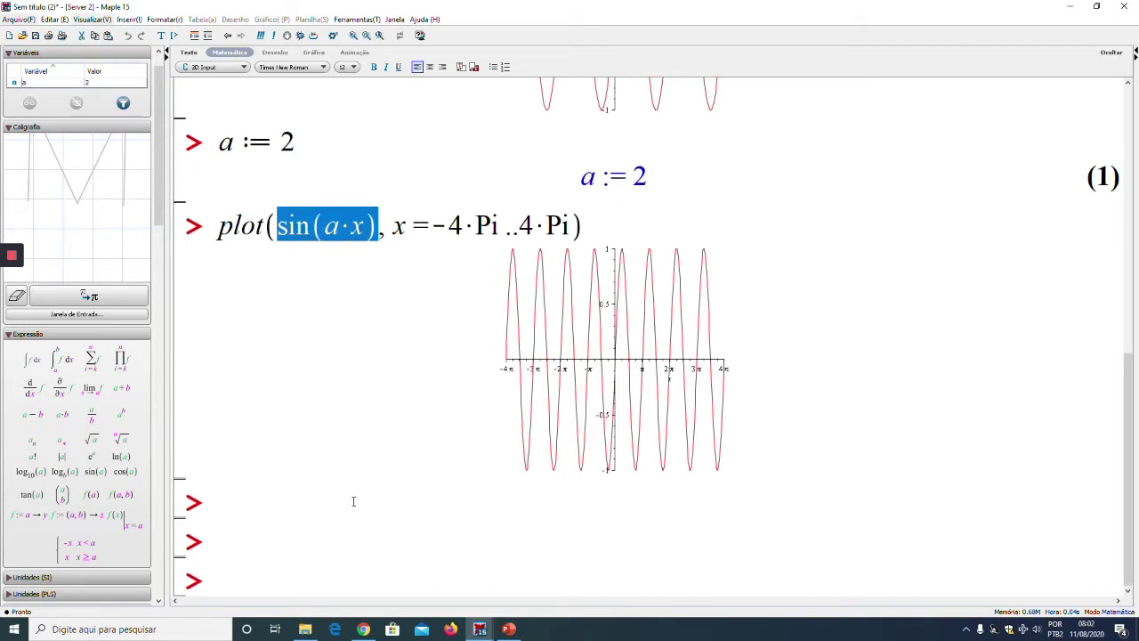
click(224, 546)
key(Return)
key(Return)
key(Return)
key(Return)
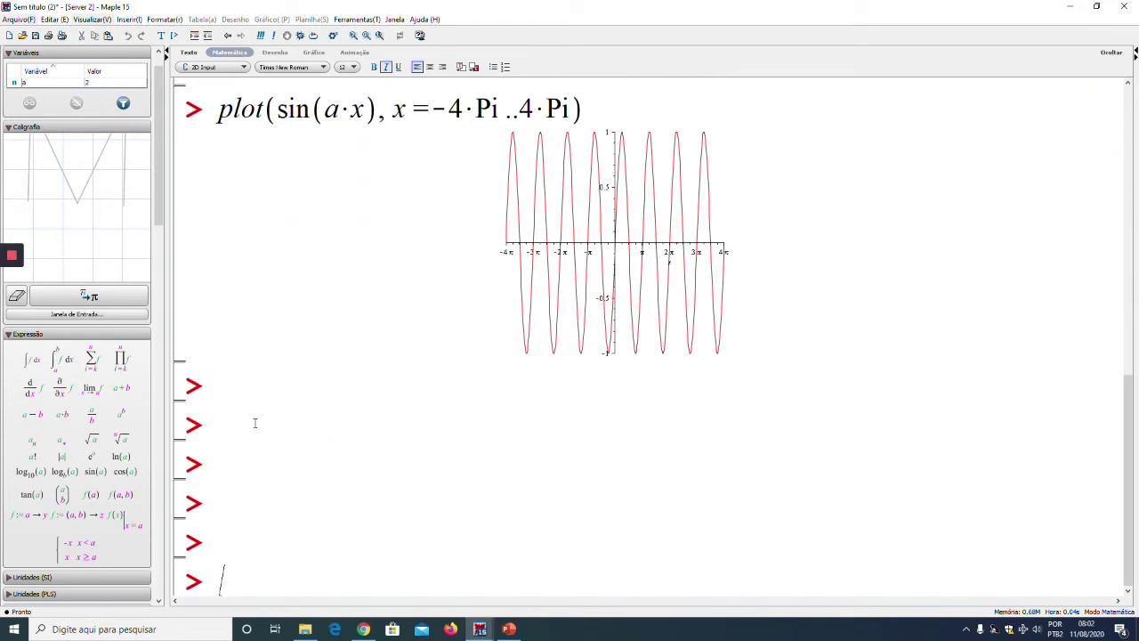
Define eq := x^3 - 5*x^2 + 6*x at the second empty prompt below the sin(a*x) plot and execute it.
click(250, 422)
text(eq:=x^2)
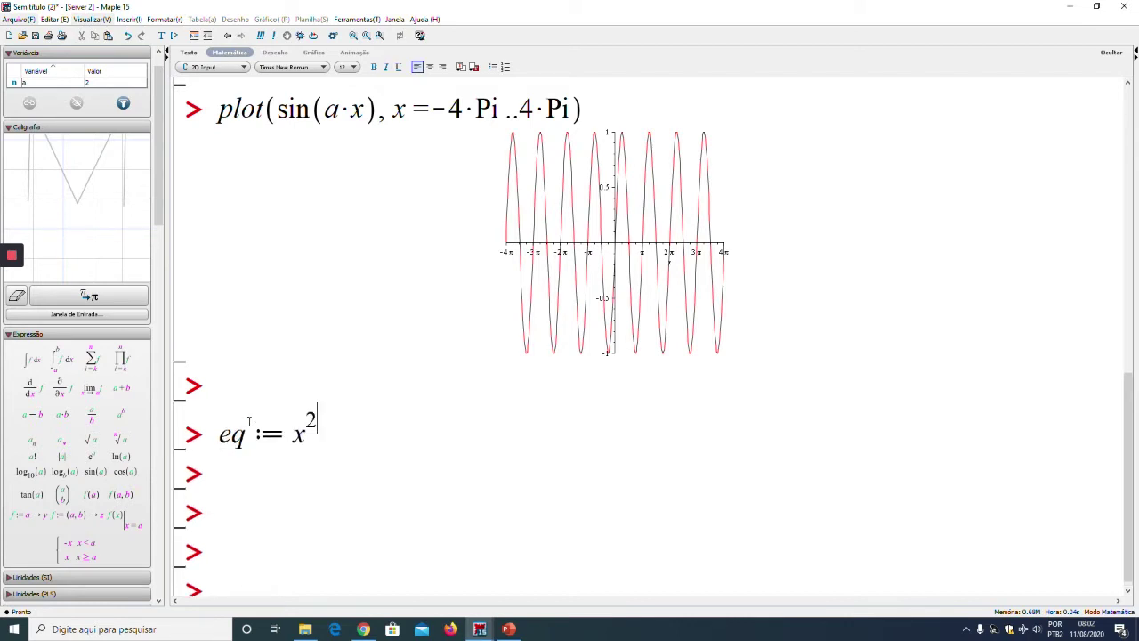
key(BackSpace)
text(3)
key(Right)
text(- 5*x^2)
key(Right)
text(+)
text(*x)
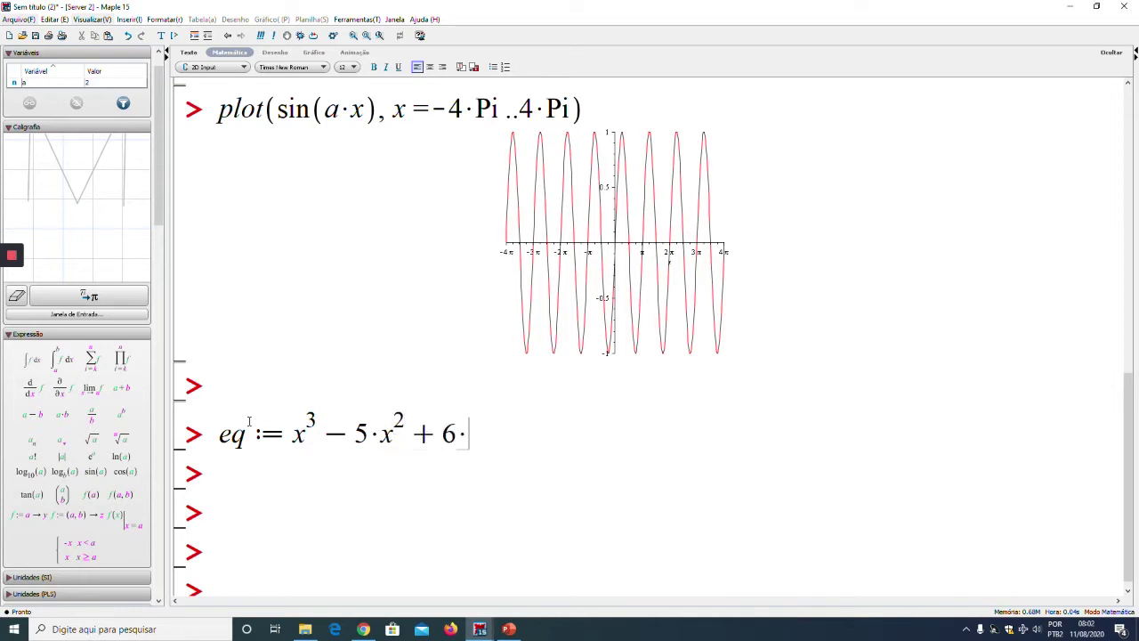
key(Return)
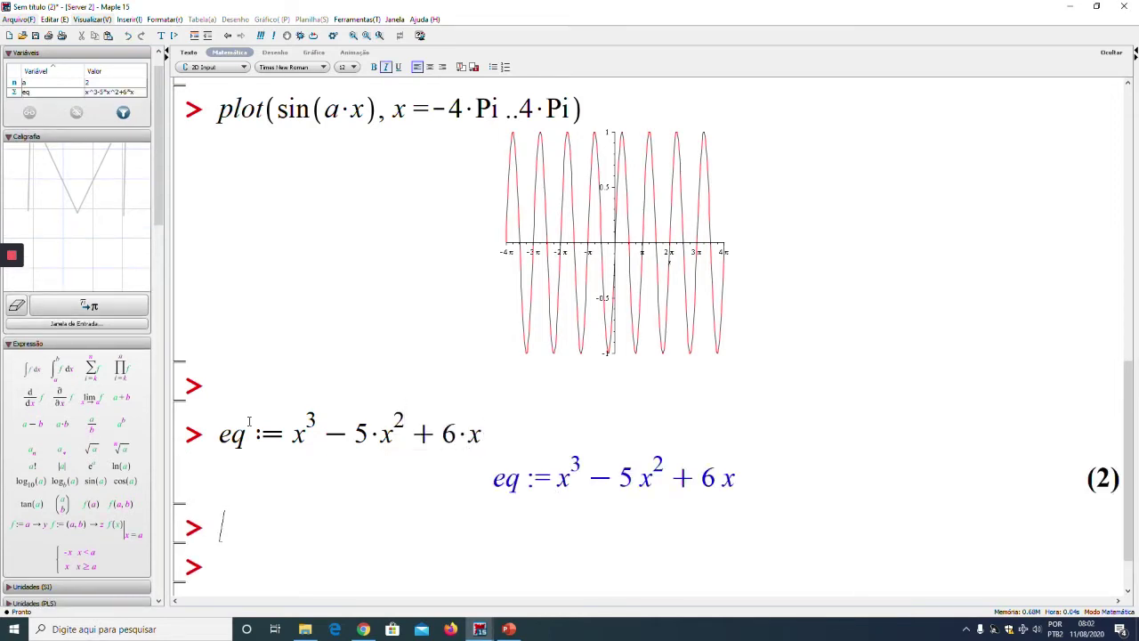
Add several empty prompts below the output of the eq definition.
key(Return)
key(Return)
key(Return)
key(Up)
key(Up)
key(Up)
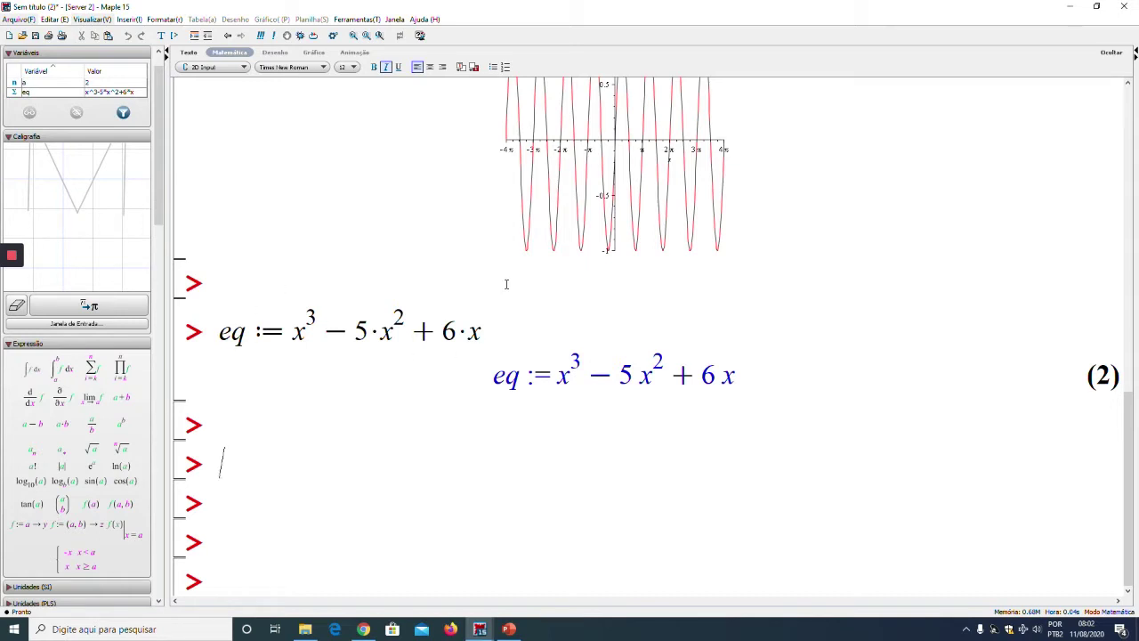
Enter plot(eq, x = -2..5) at the second prompt below the eq output and execute it.
double_click(504, 377)
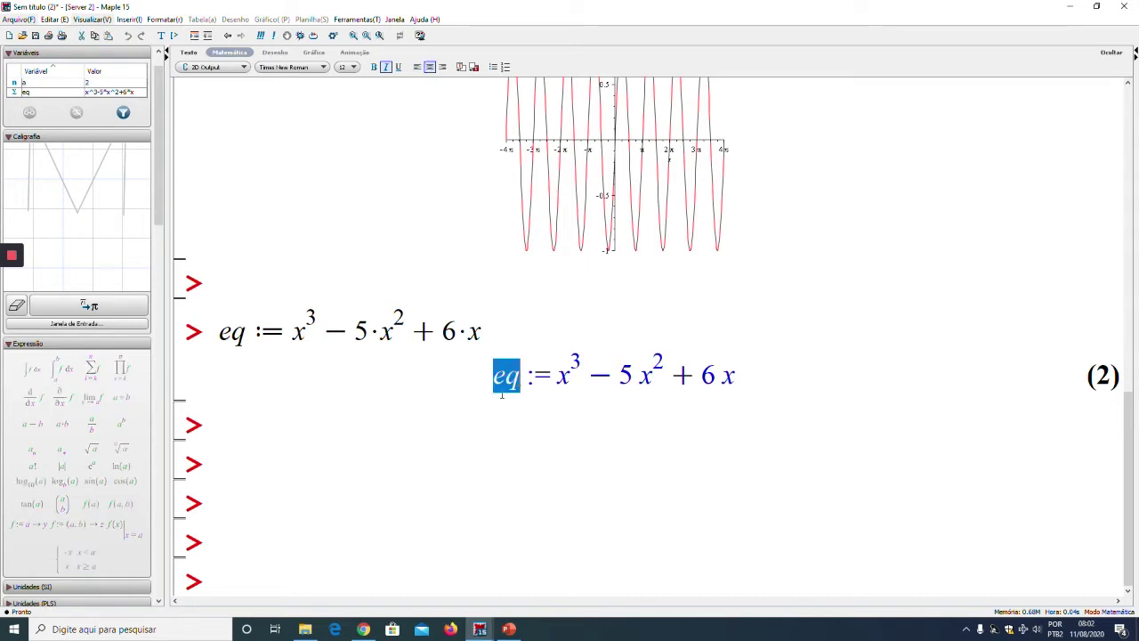
click(247, 461)
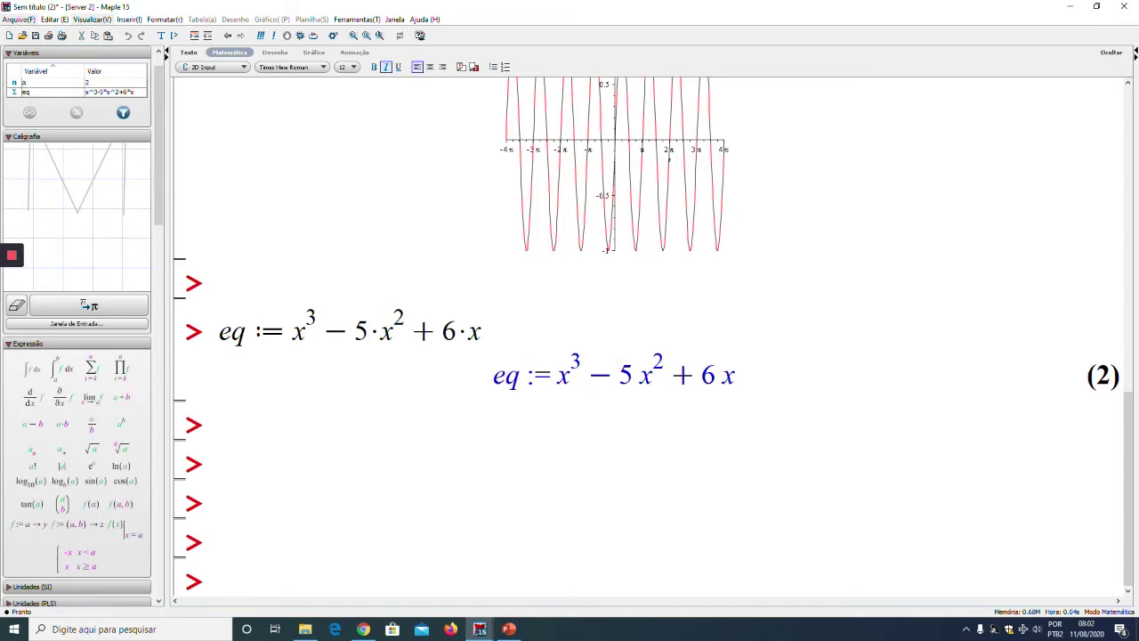
text(plot(eq,)
text(x=-2..5))
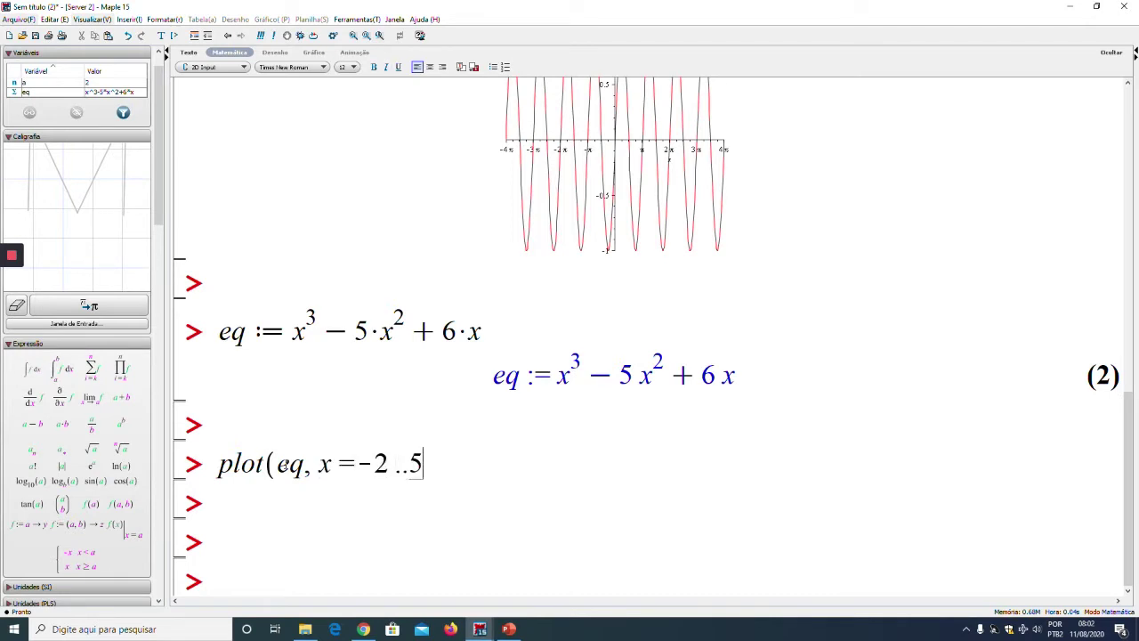
key(Return)
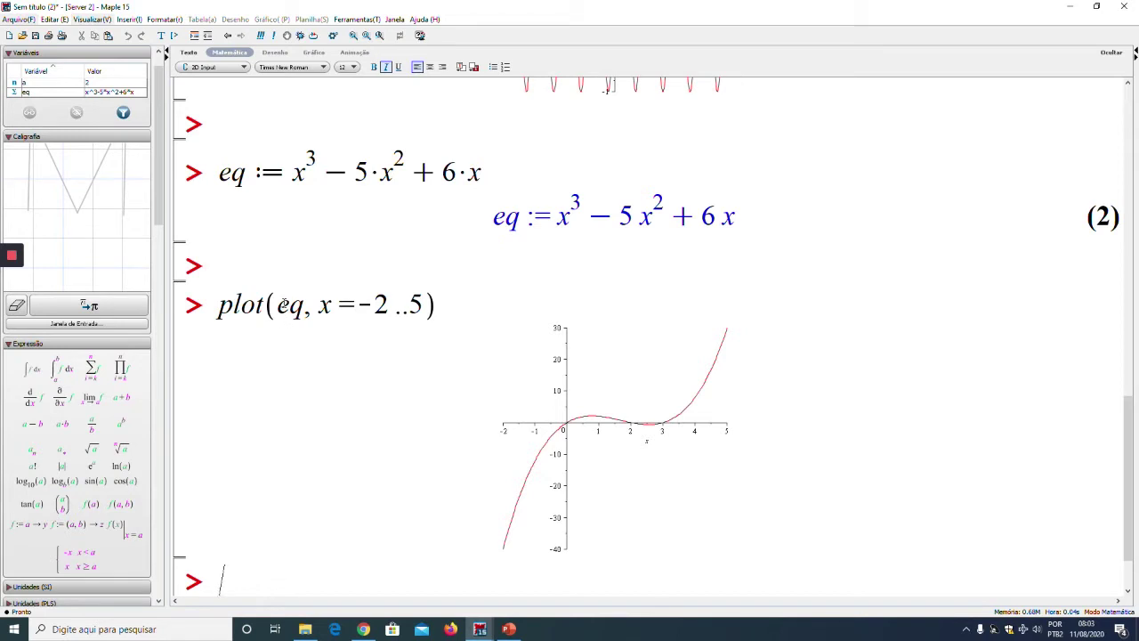
Copy the plot(eq, x = -2..5) command to the empty prompt directly below its graph.
scroll(523, 513, down, 1)
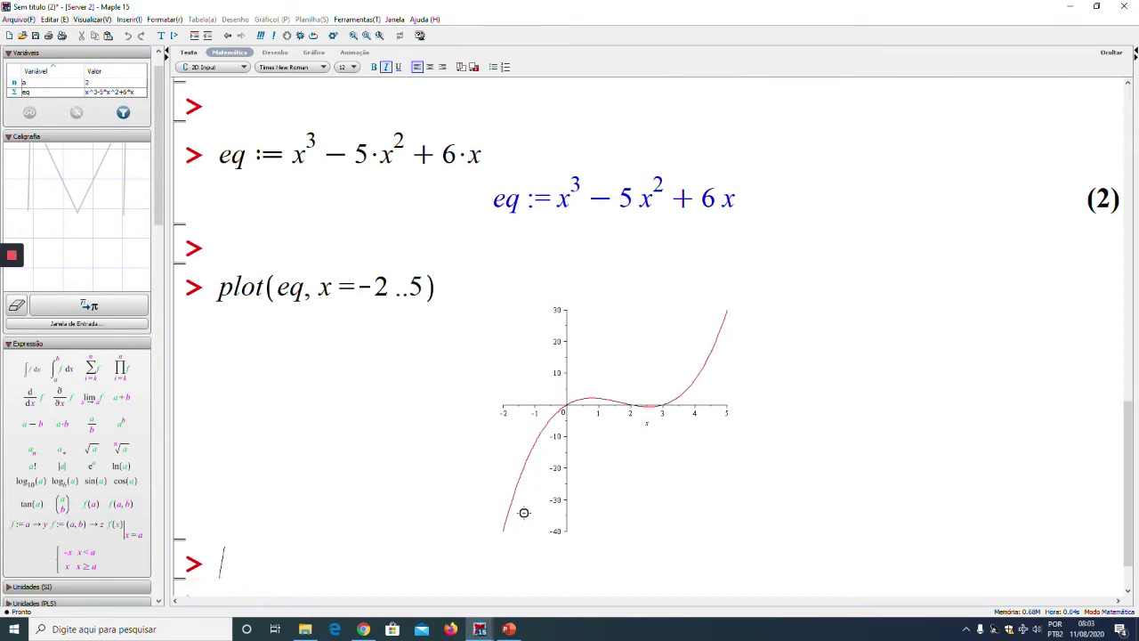
scroll(532, 422, down, 2)
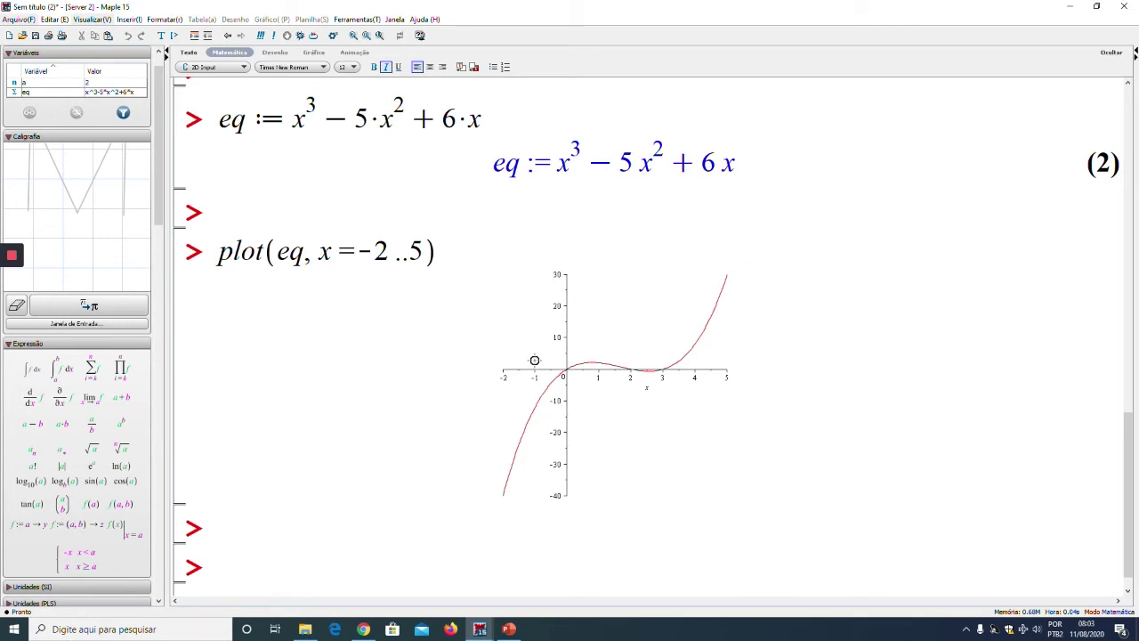
drag(217, 258, 324, 256)
key(ctrl+c)
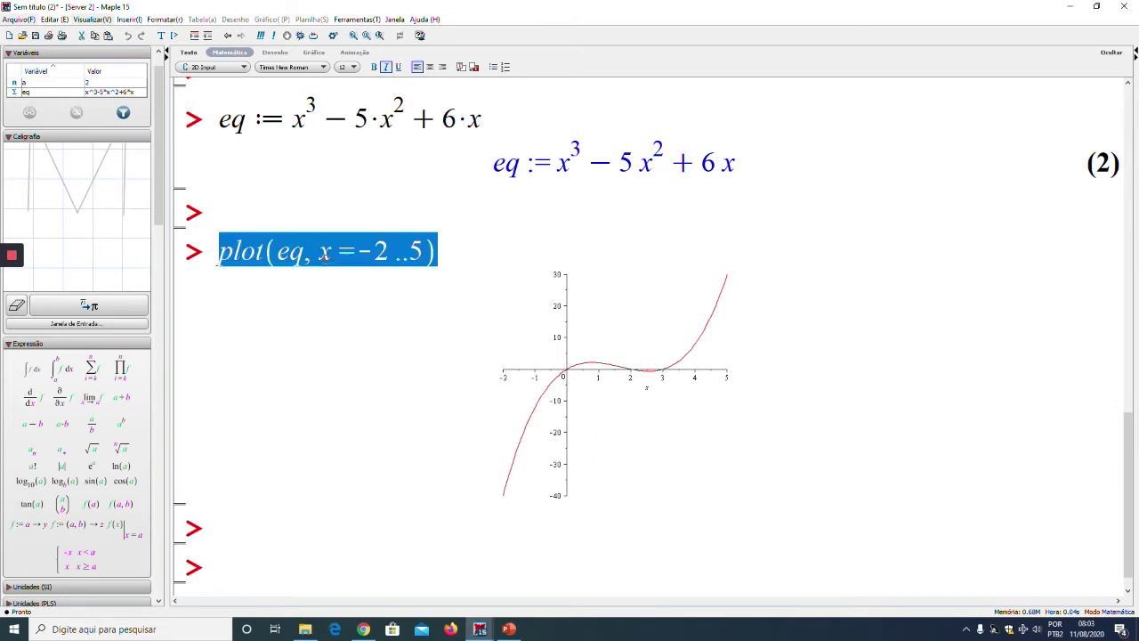
click(230, 529)
key(ctrl+v)
key(Return)
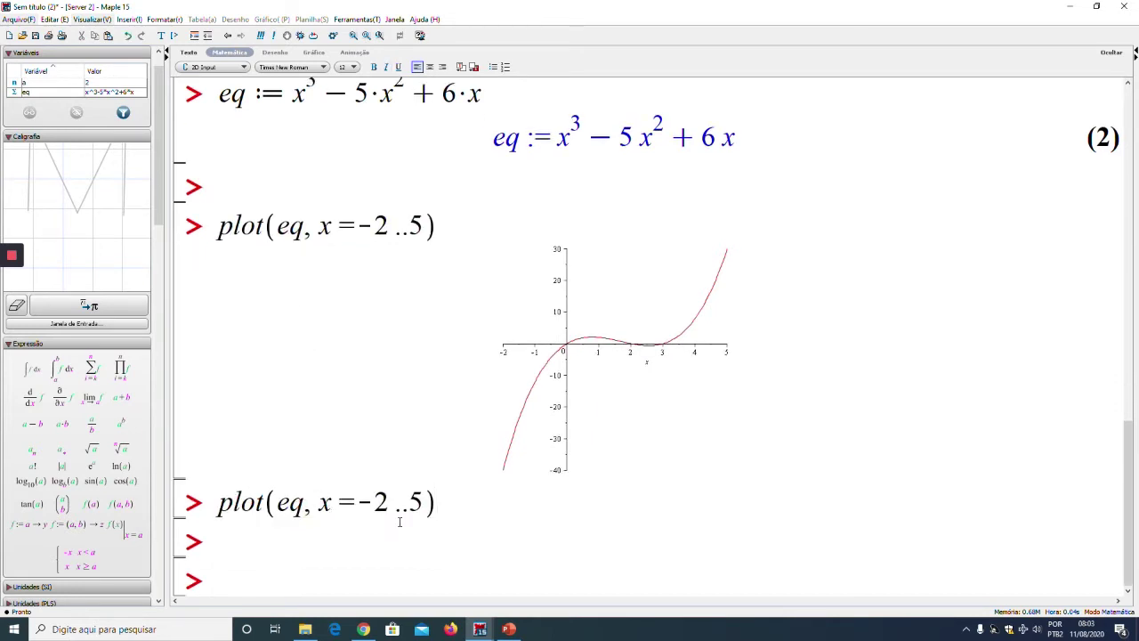
Add the vertical range y = -20..20 to the copied eq plot command and execute it.
double_click(428, 508)
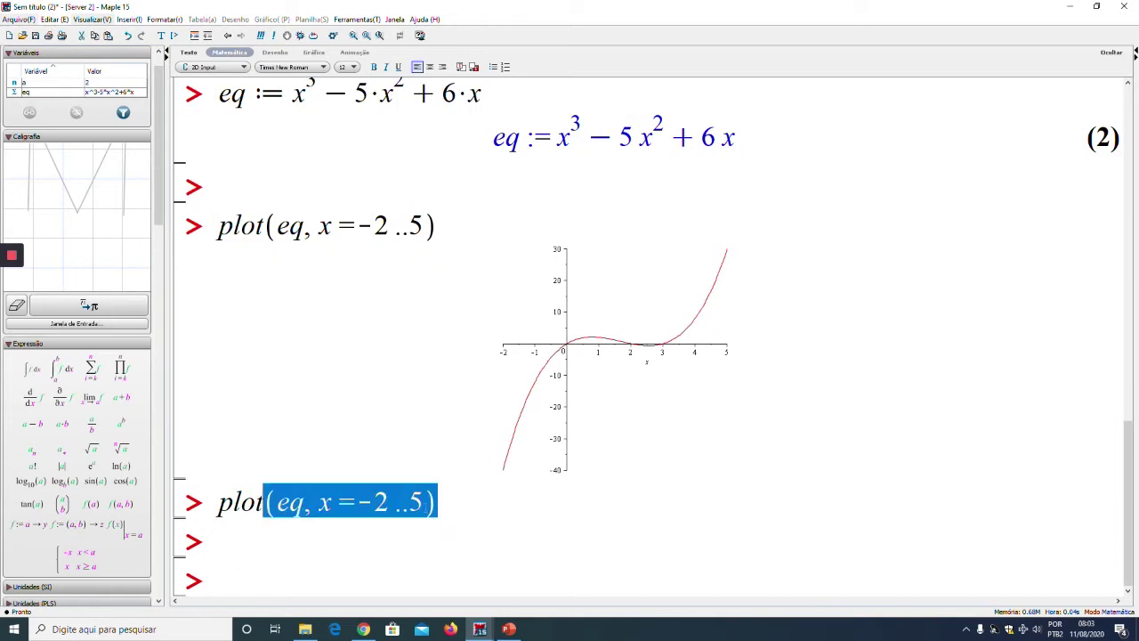
click(426, 504)
text(, )
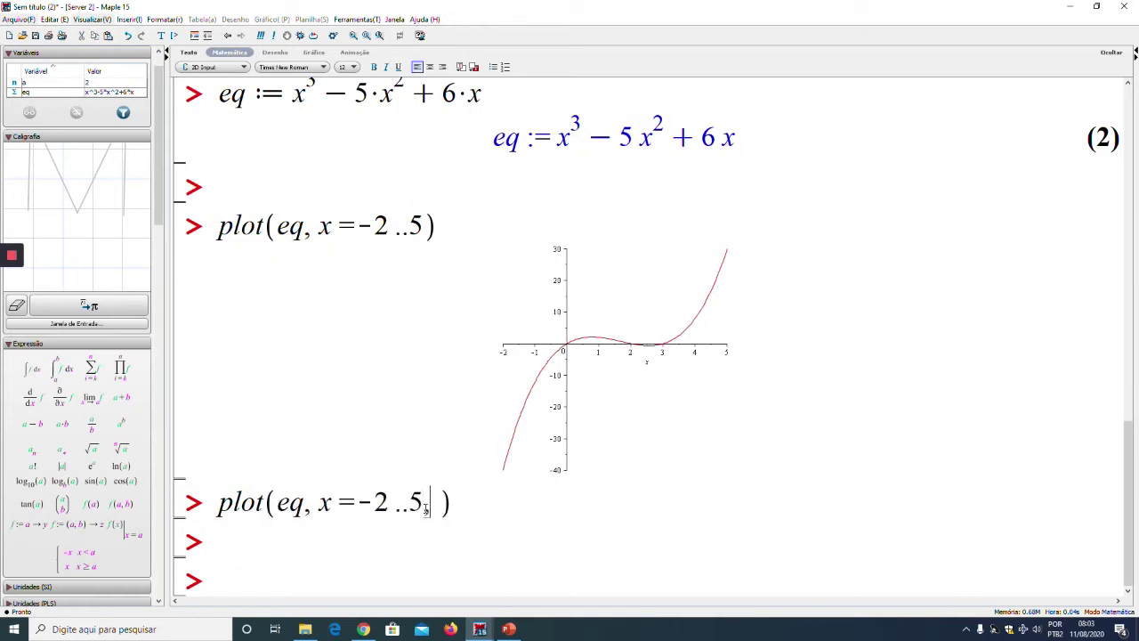
text(y=-20..20)
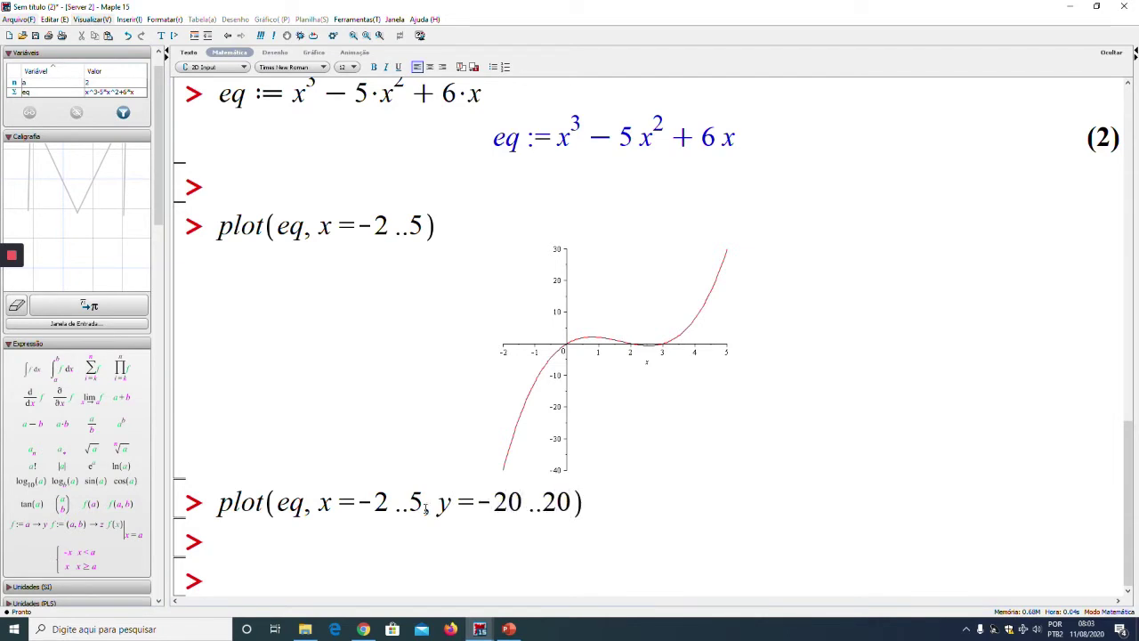
key(Return)
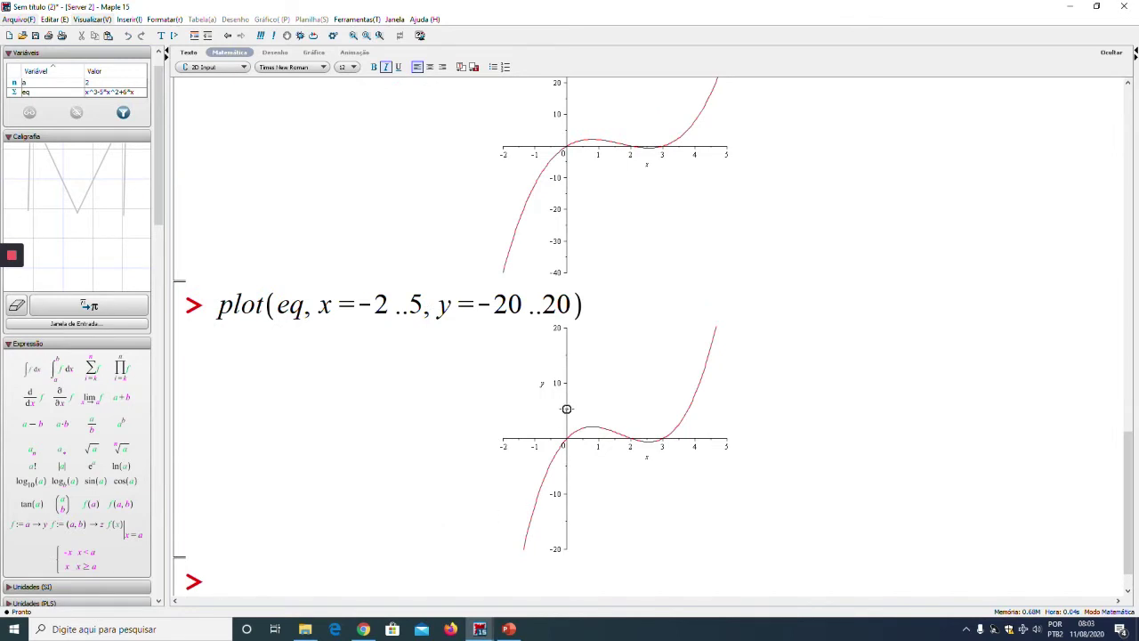
Compare the two cubic plots and add empty prompts below the one with the y range.
scroll(583, 347, up, 5)
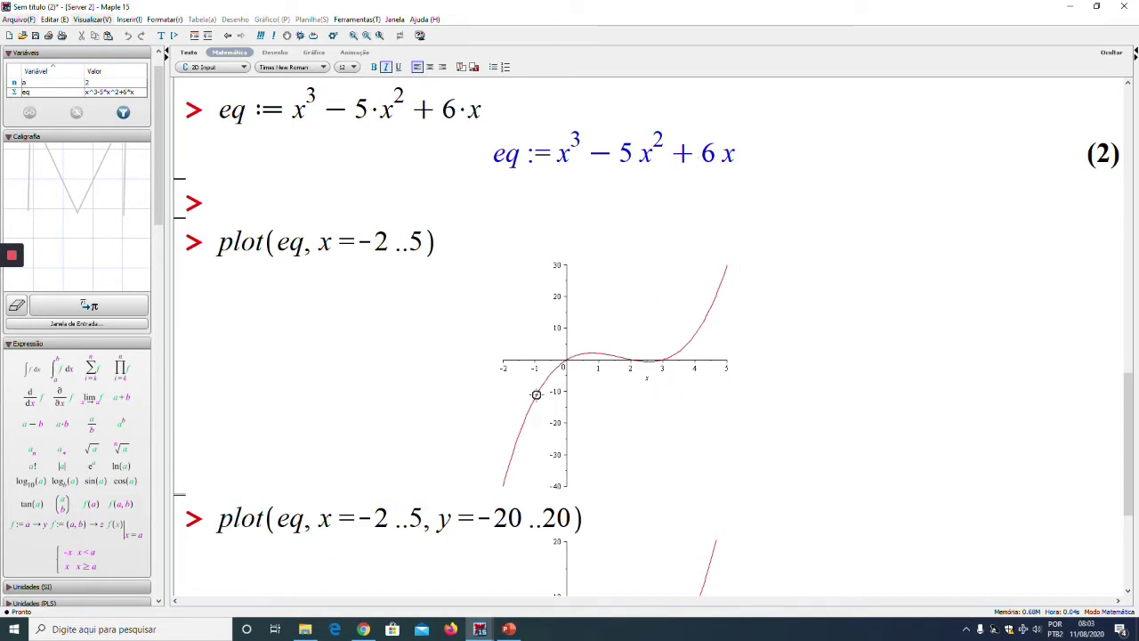
scroll(609, 419, down, 1)
scroll(609, 420, down, 4)
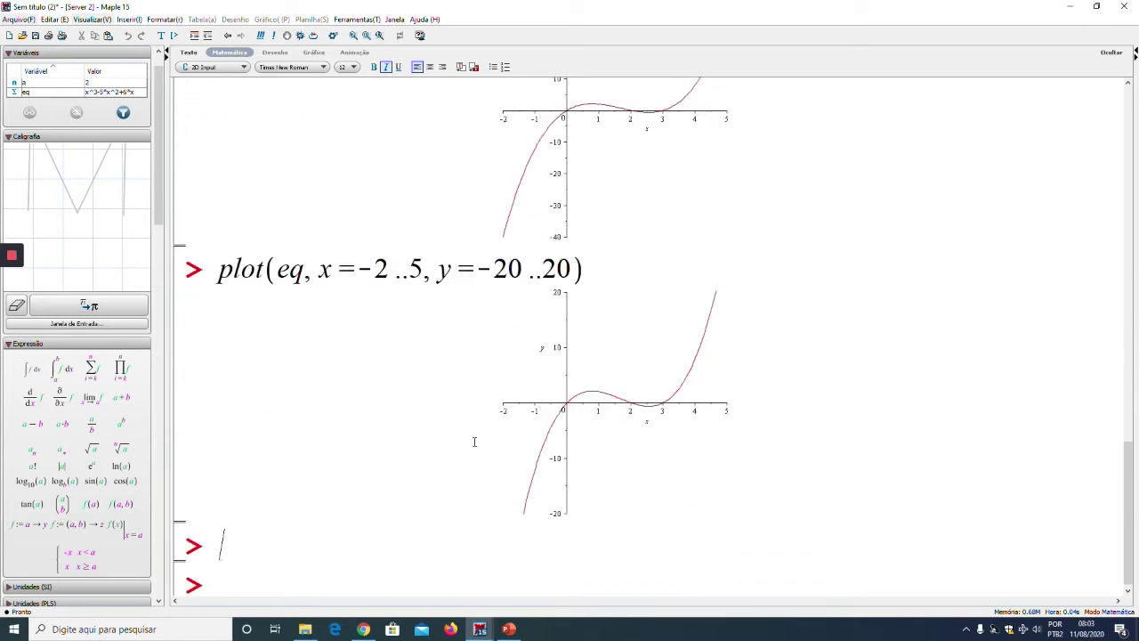
scroll(474, 441, down, 1)
click(287, 590)
key(Return)
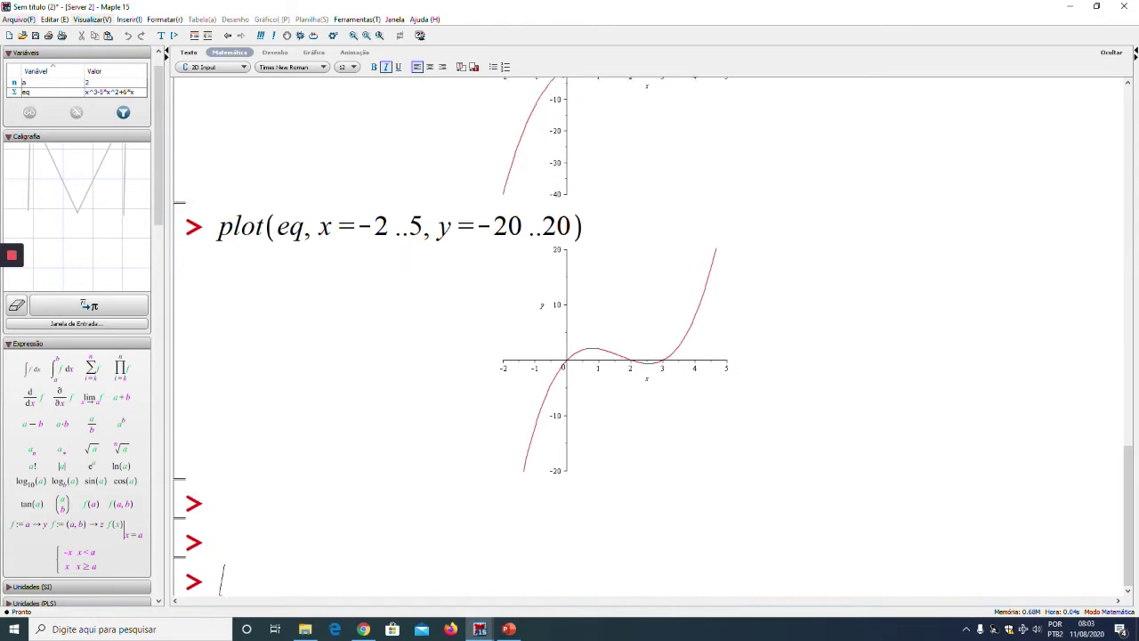
key(Return)
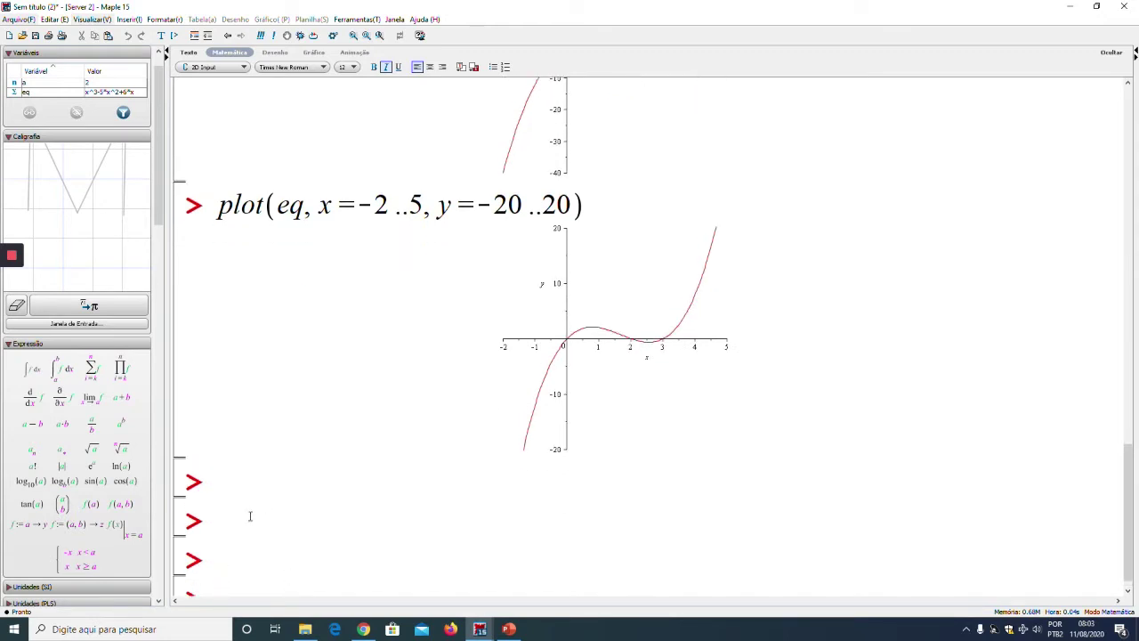
Enter plot(tan(x), x = -10..10) at the second empty prompt below the cubic plot and execute it.
text(plot(tan(x),)
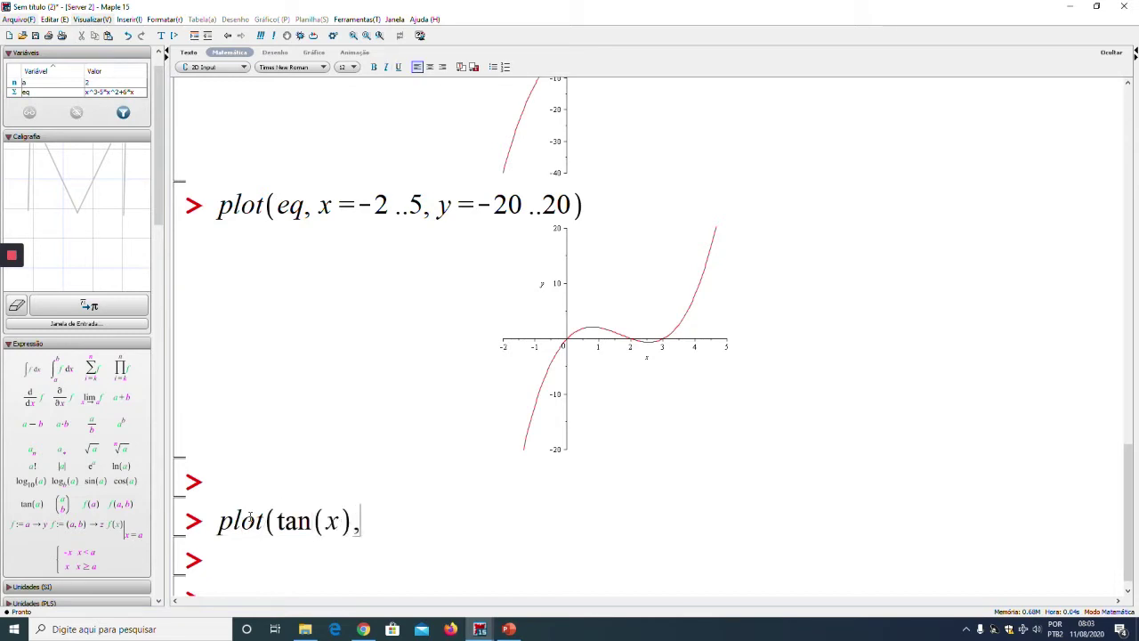
text(x=-10..10))
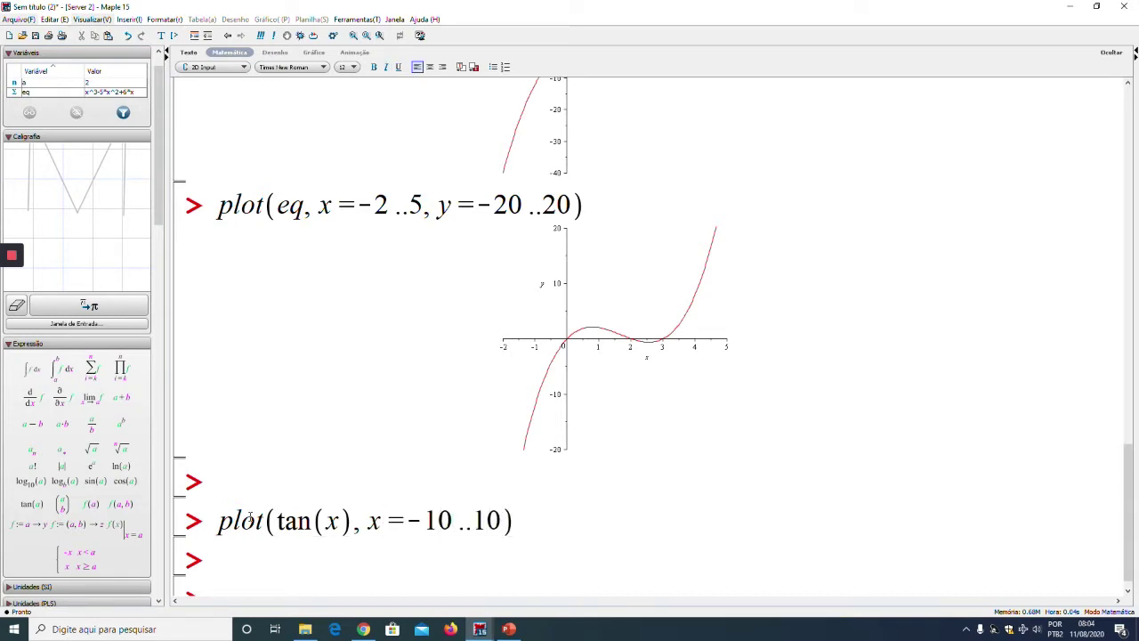
key(Return)
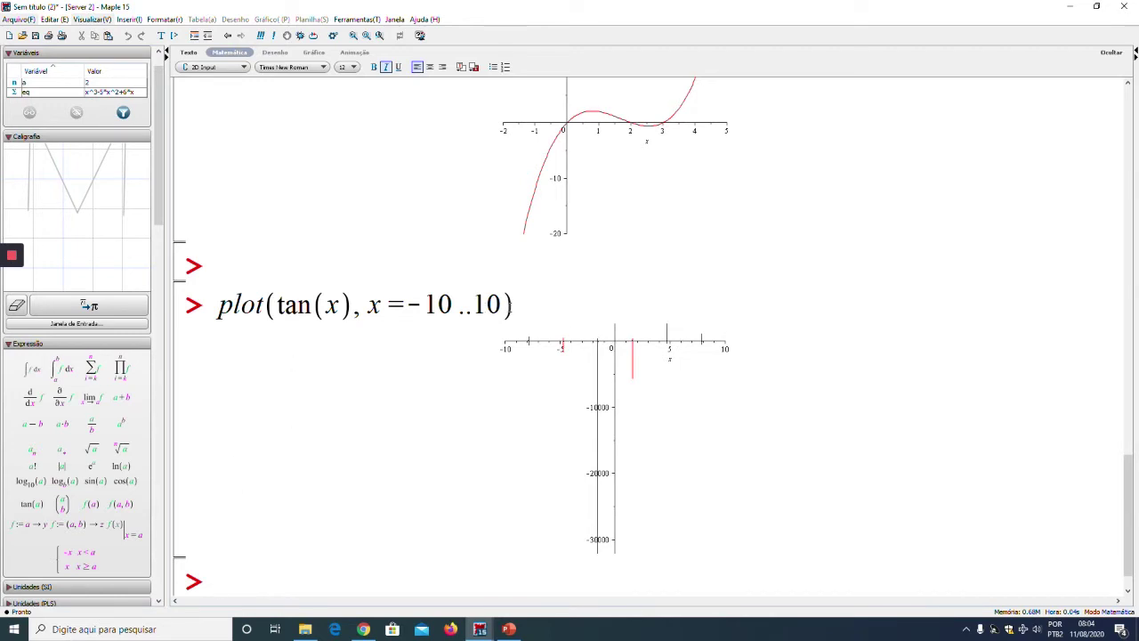
Add the vertical range y = -20..20 to the tan(x) plot command and execute it again.
click(507, 306)
text(, y=)
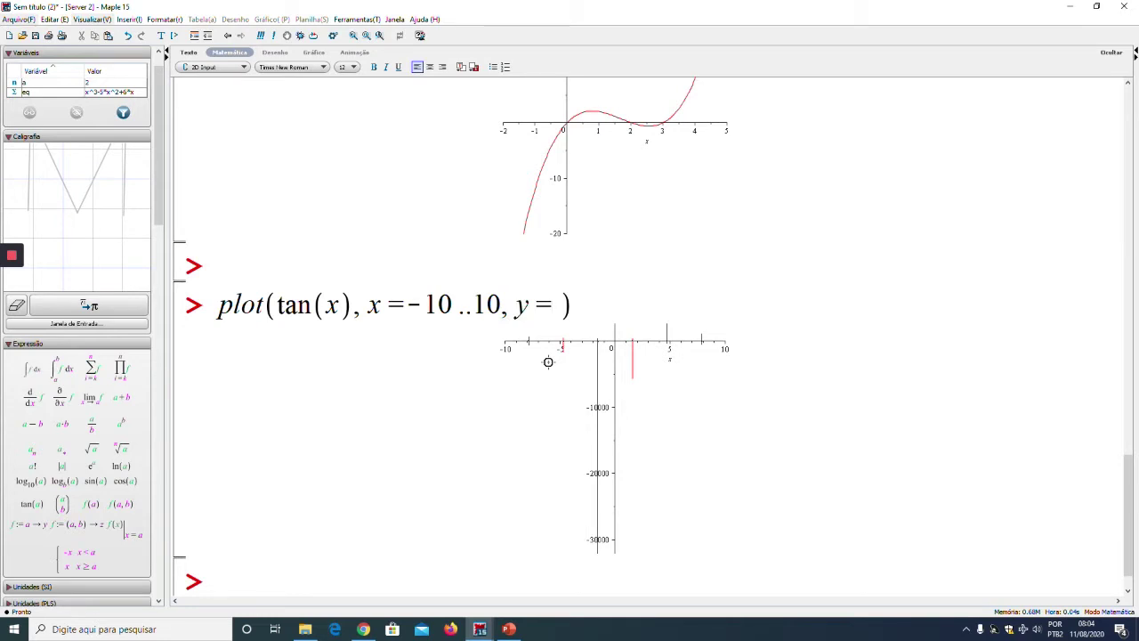
text(-20..20)
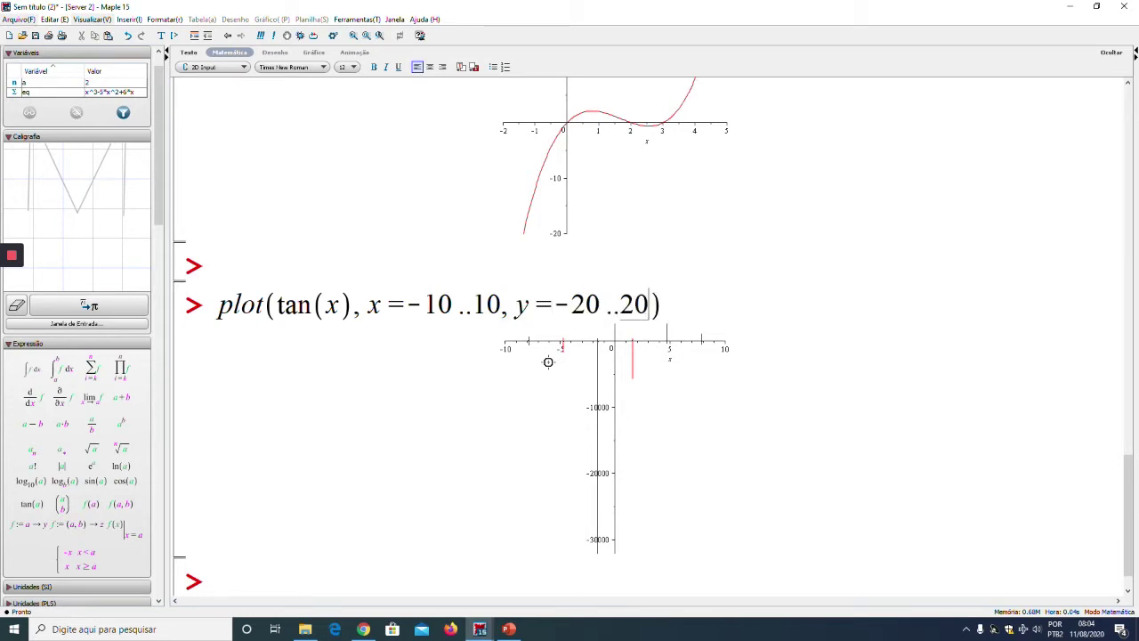
key(Return)
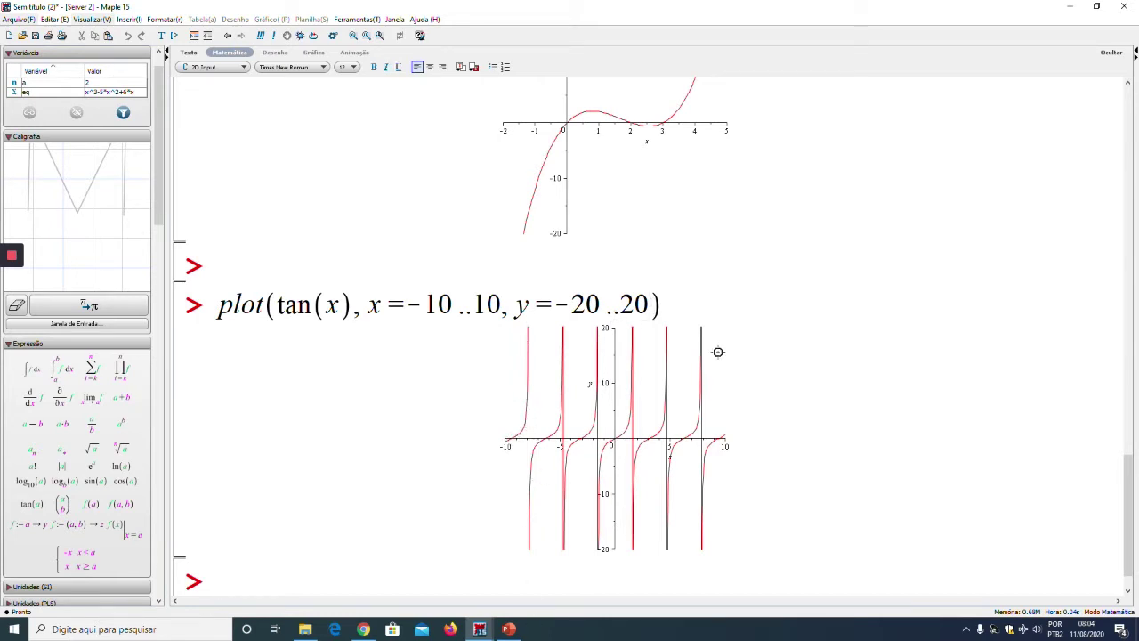
Add the option discont = true to the tan(x) plot command and execute it.
text(, discon)
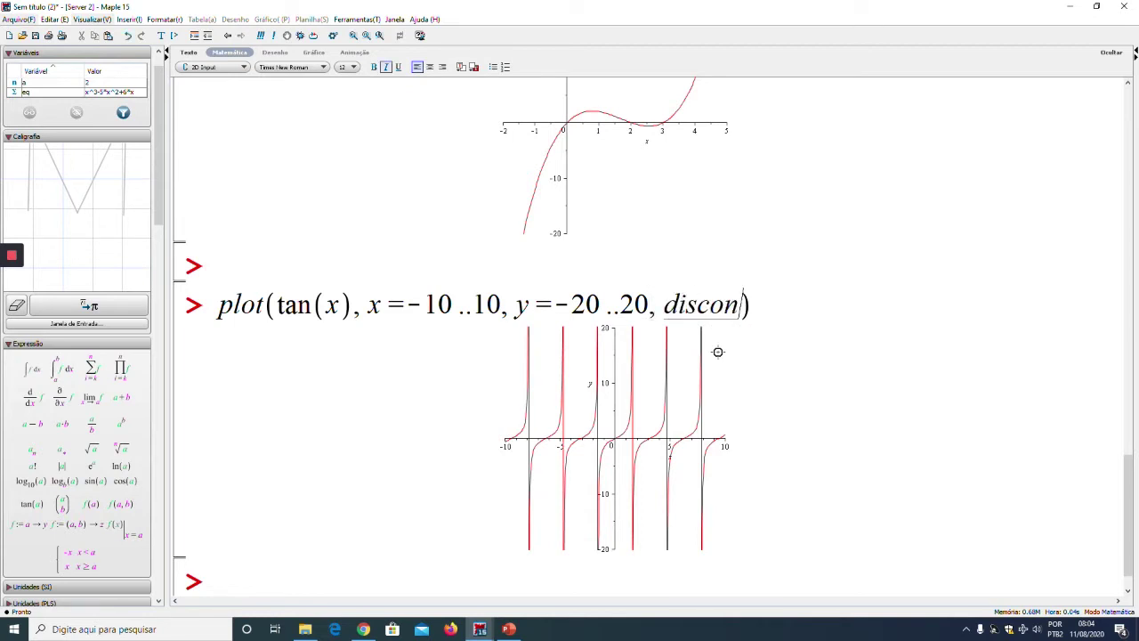
text(t = )
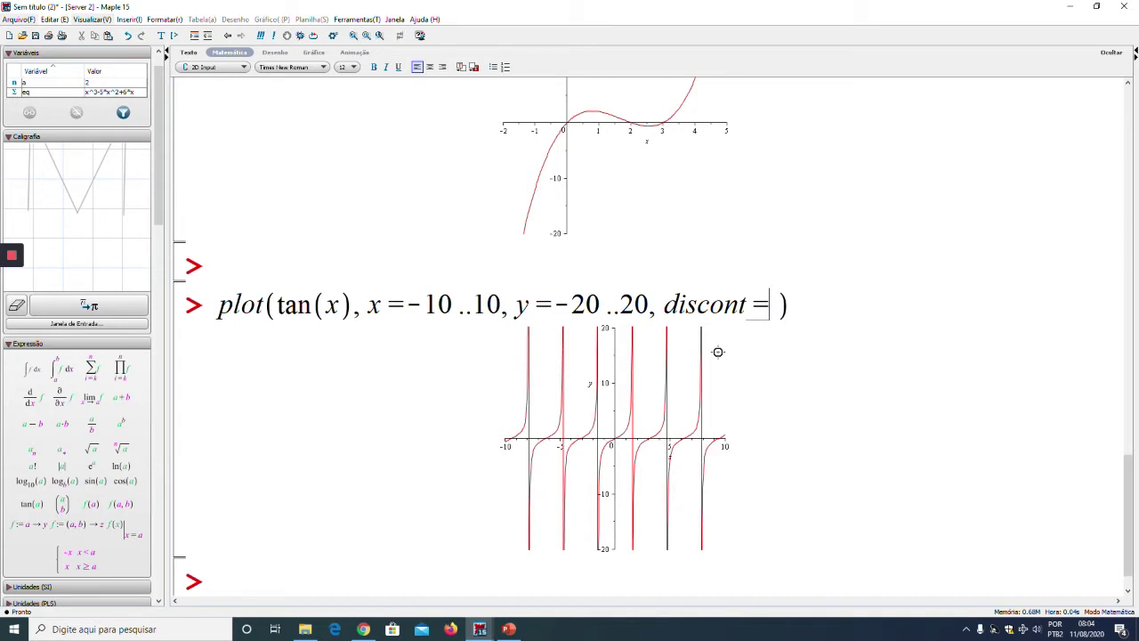
text(true)
key(Return)
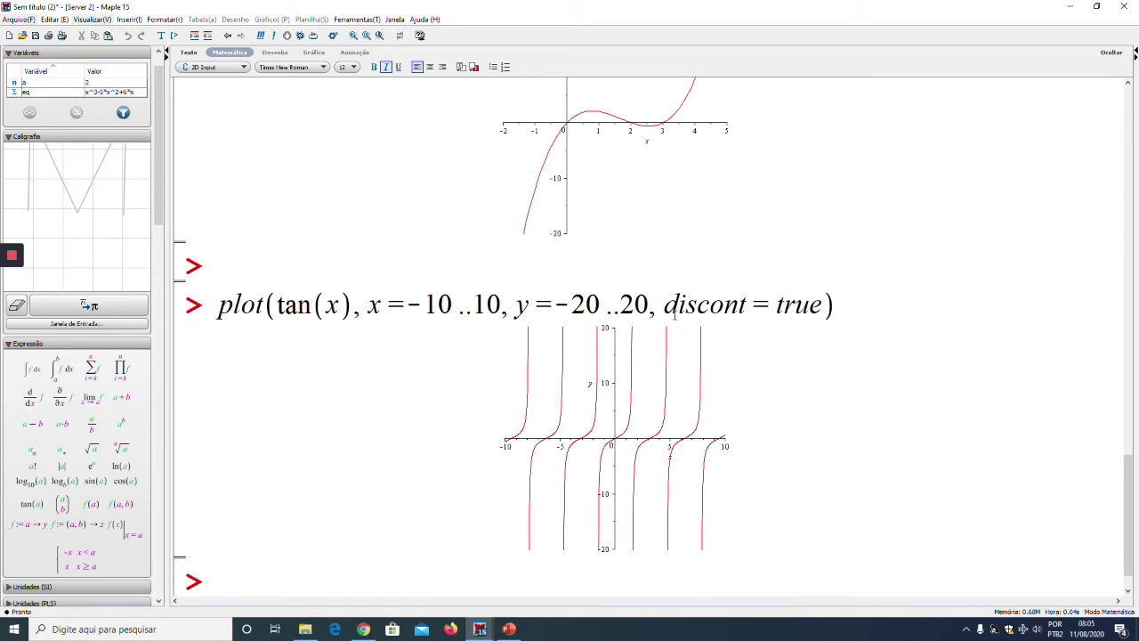
Add an empty prompt and copy the tan(x) plot command with discont = true to the prompt directly below its graph.
scroll(673, 347, down, 1)
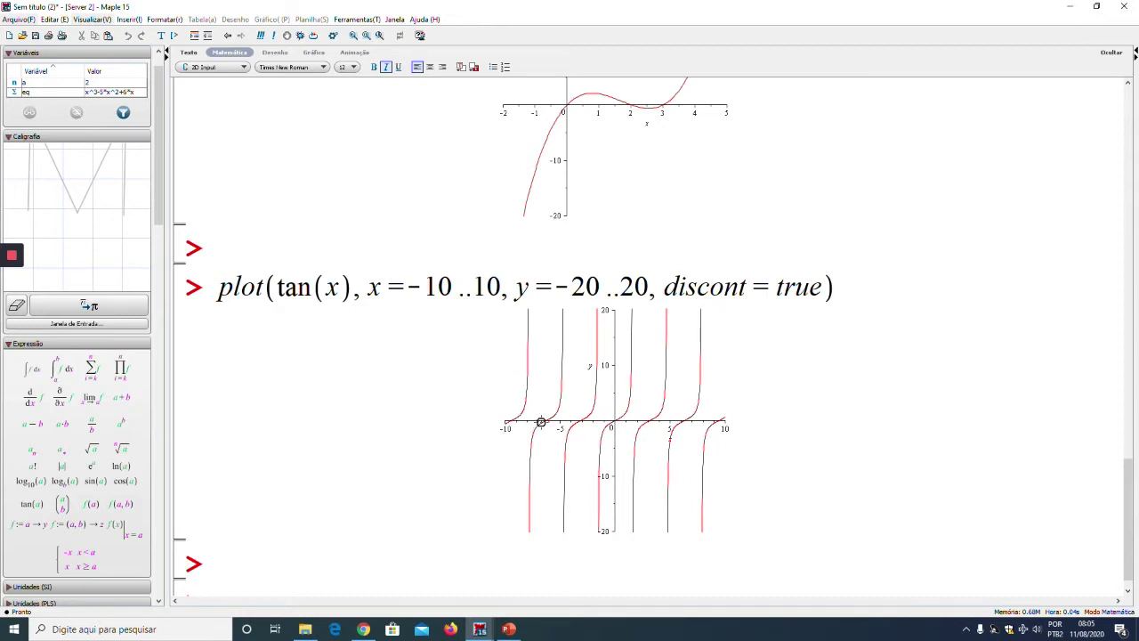
key(Return)
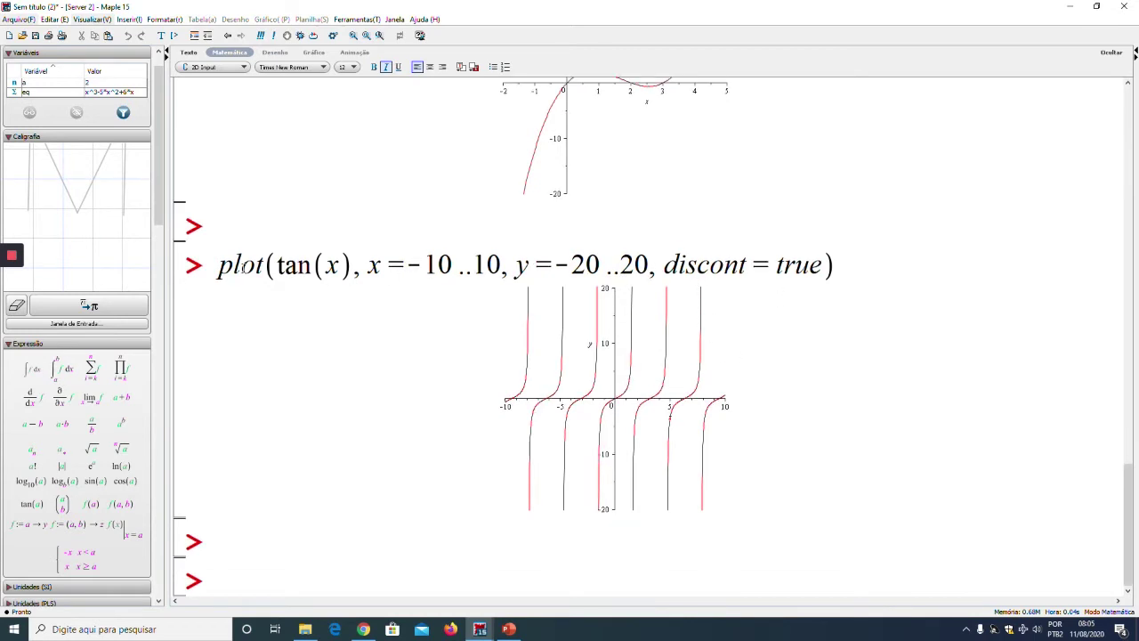
triple_click(454, 267)
key(ctrl+c)
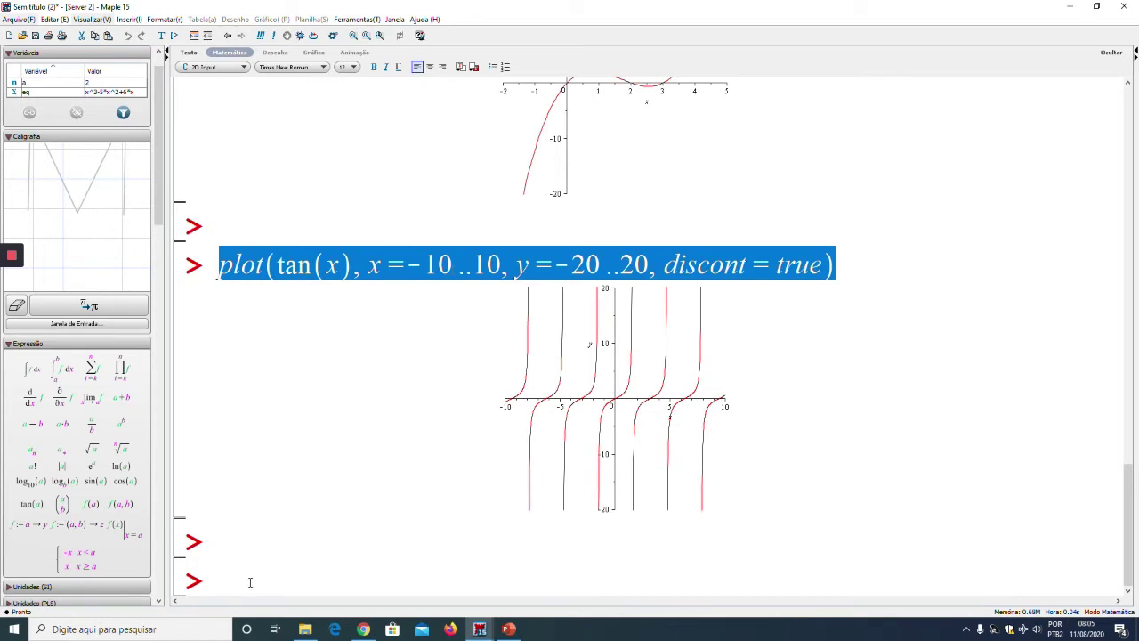
click(244, 540)
key(ctrl+v)
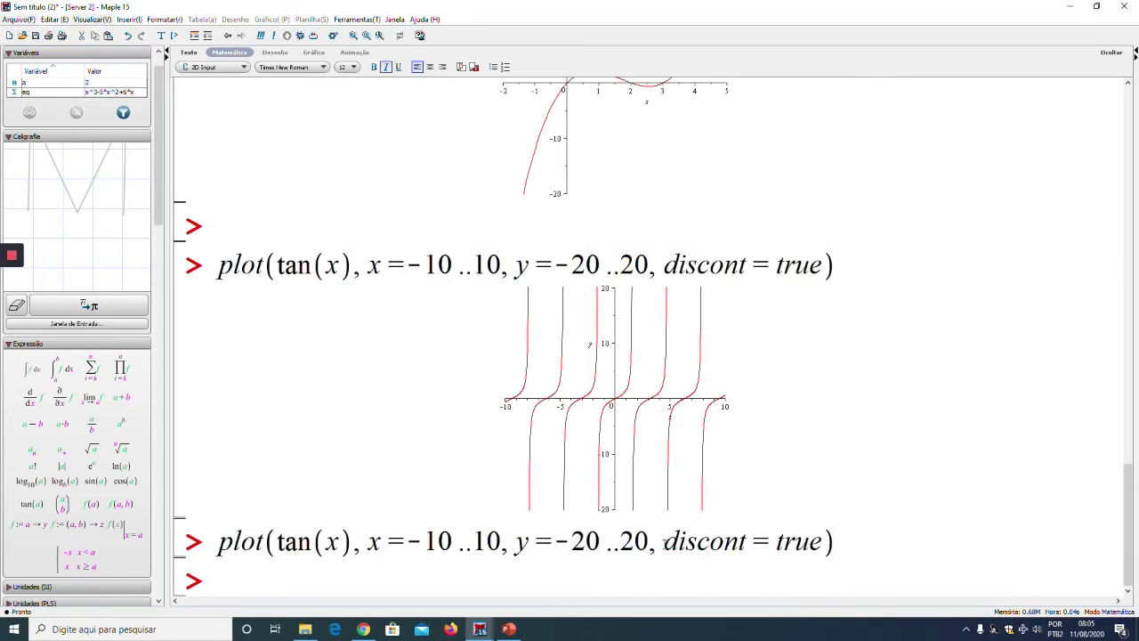
Remove the discont = true option from the copied tan(x) plot command and execute it.
drag(665, 542, 824, 542)
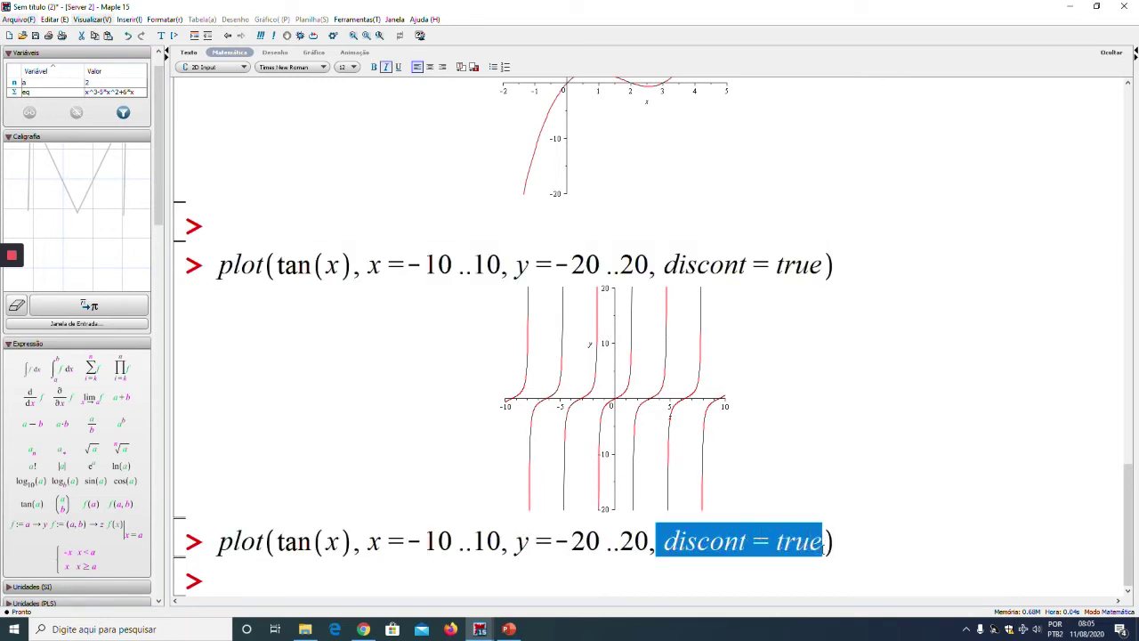
key(BackSpace)
key(BackSpace)
key(Return)
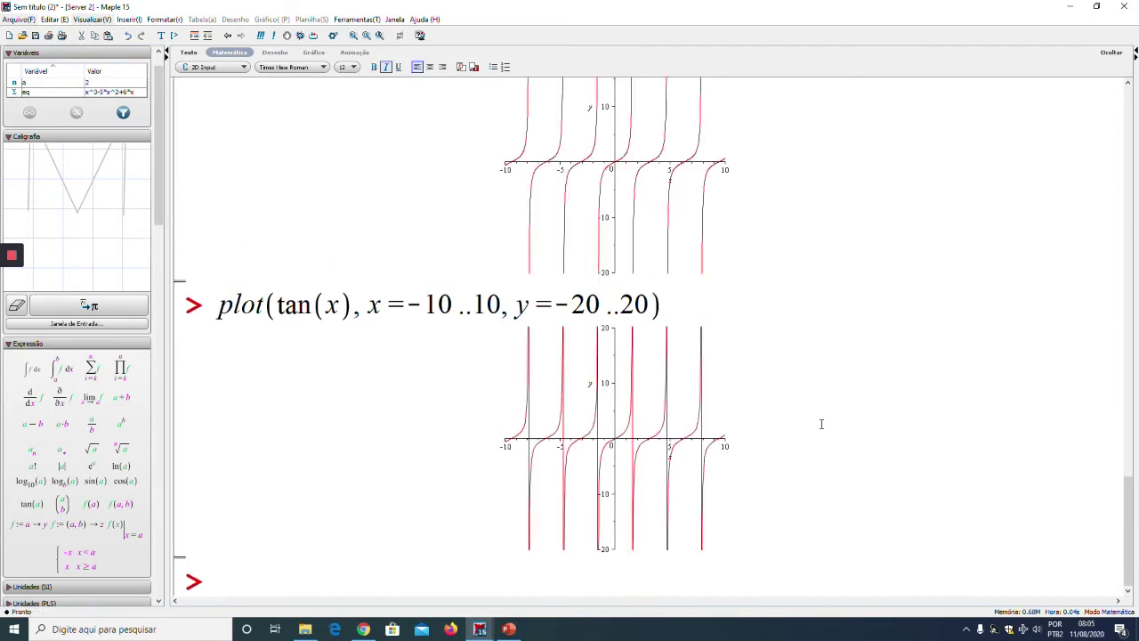
Add four empty prompts below the graph of the tan(x) plot that has no discont option.
key(Return)
key(Return)
key(Return)
key(Return)
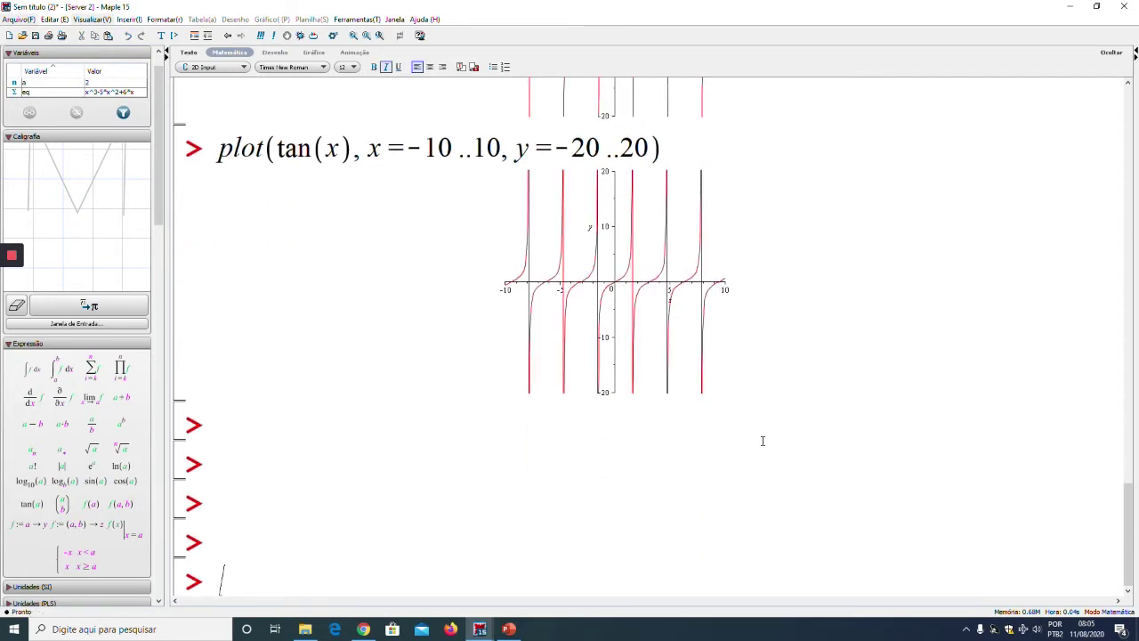
scroll(763, 441, up, 7)
scroll(762, 441, down, 2)
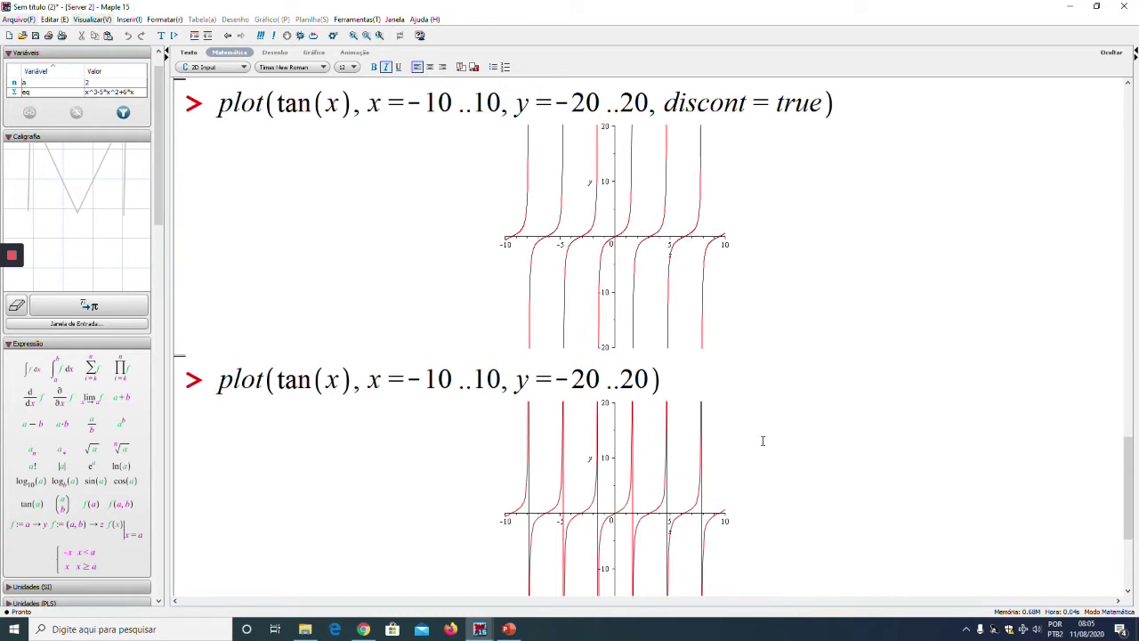
scroll(763, 440, down, 5)
Enter the expression sin(x)*cos(x^2) at the second empty prompt below the last tan(x) graph and execute it.
click(267, 467)
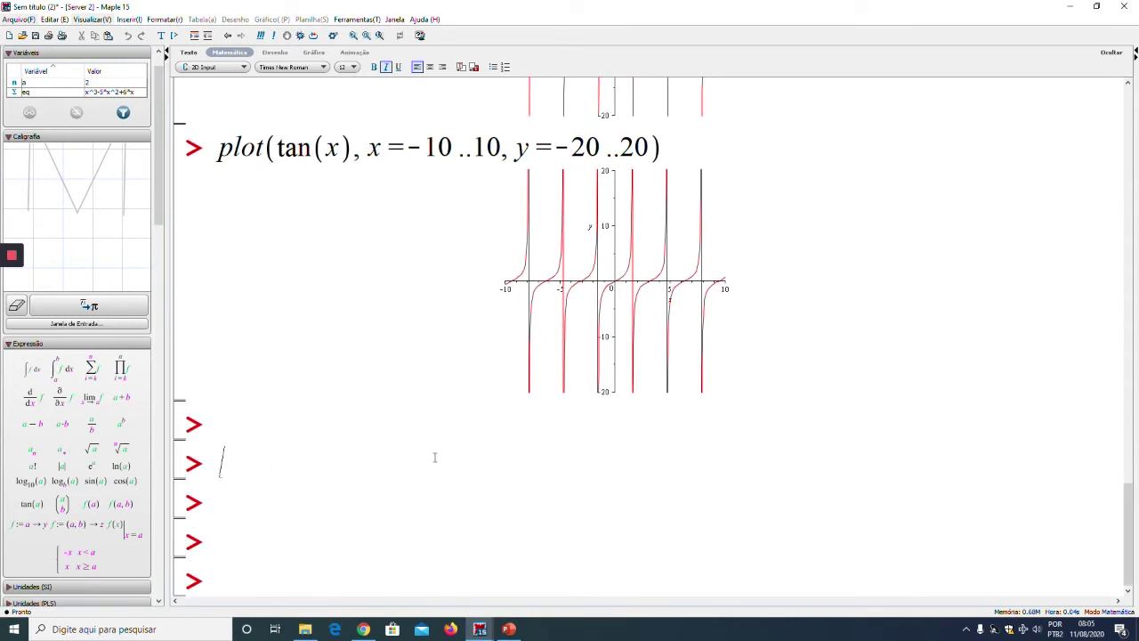
text(sin(x))
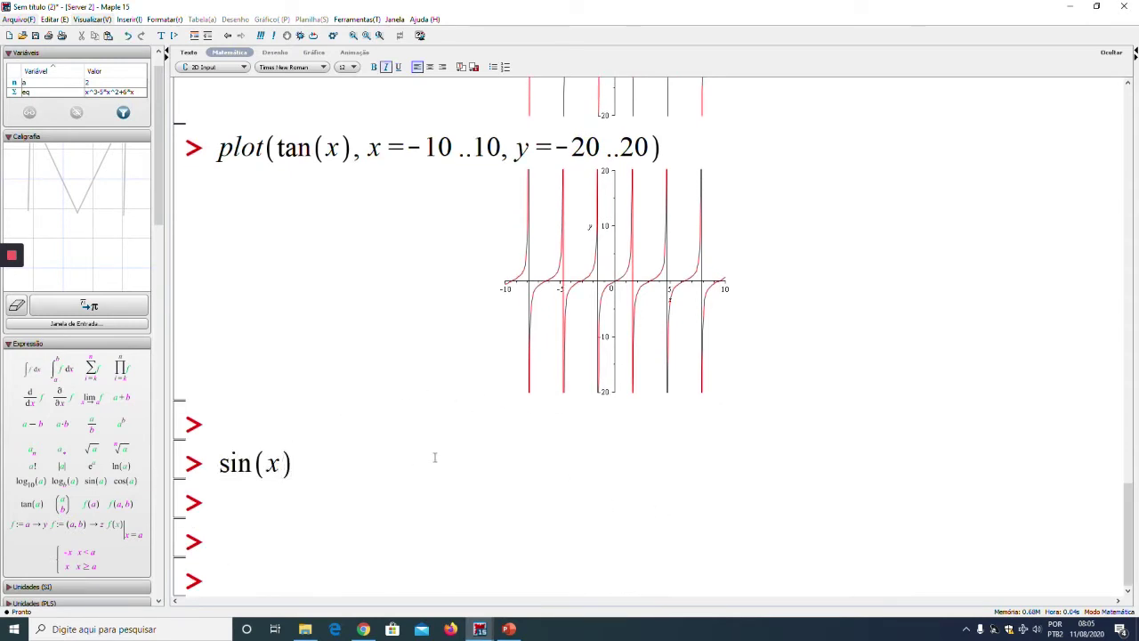
text(*co)
text(s()
text(x^2)
key(Right)
text())
key(Return)
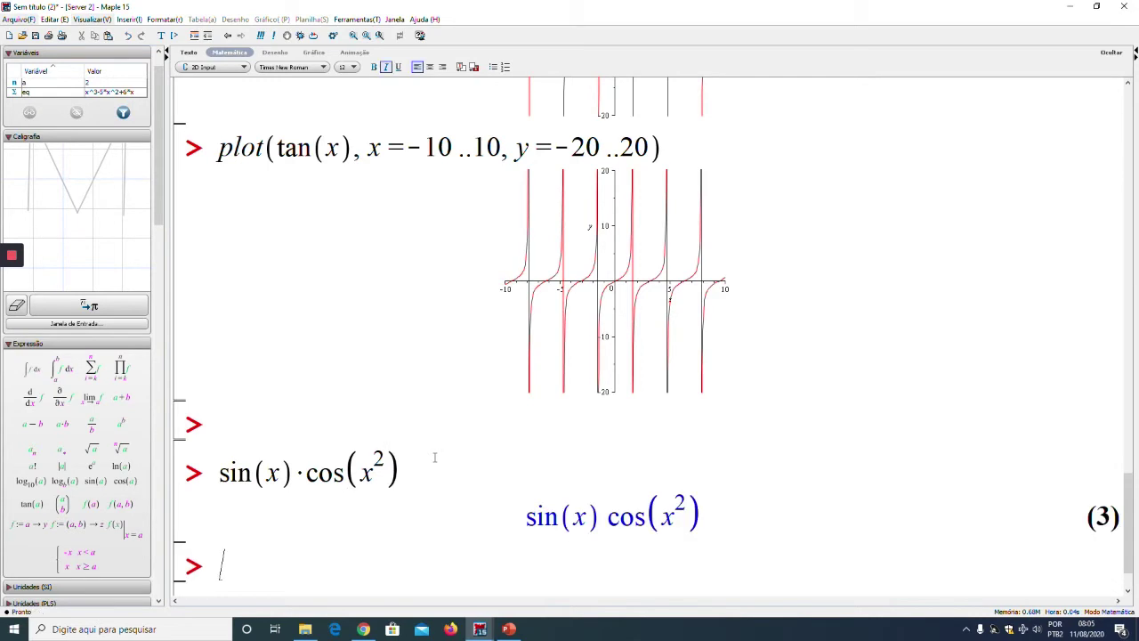
Create a 2D graph (Gráfico 2D) directly from the output expression sin(x) cos(x^2).
scroll(435, 457, down, 1)
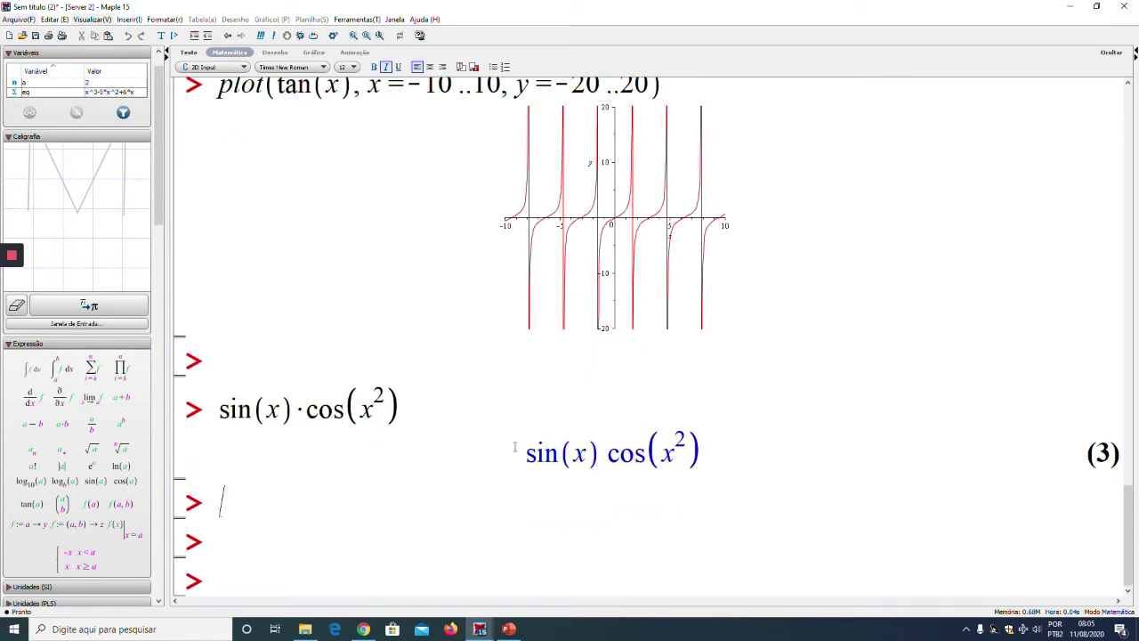
scroll(268, 162, up, 1)
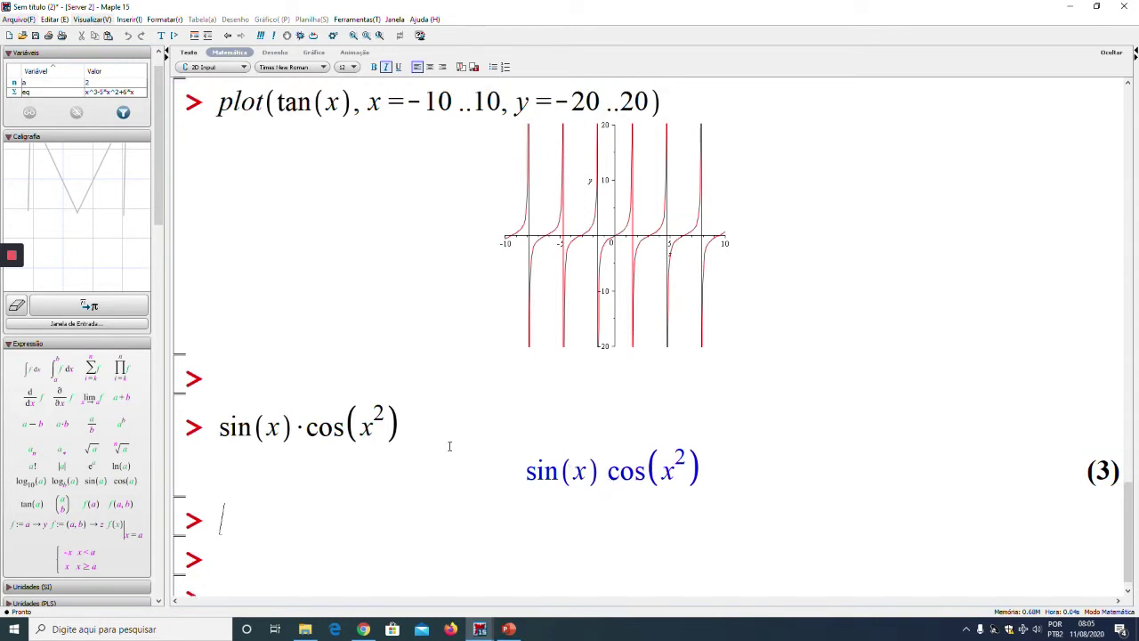
scroll(435, 410, up, 3)
scroll(435, 410, up, 10)
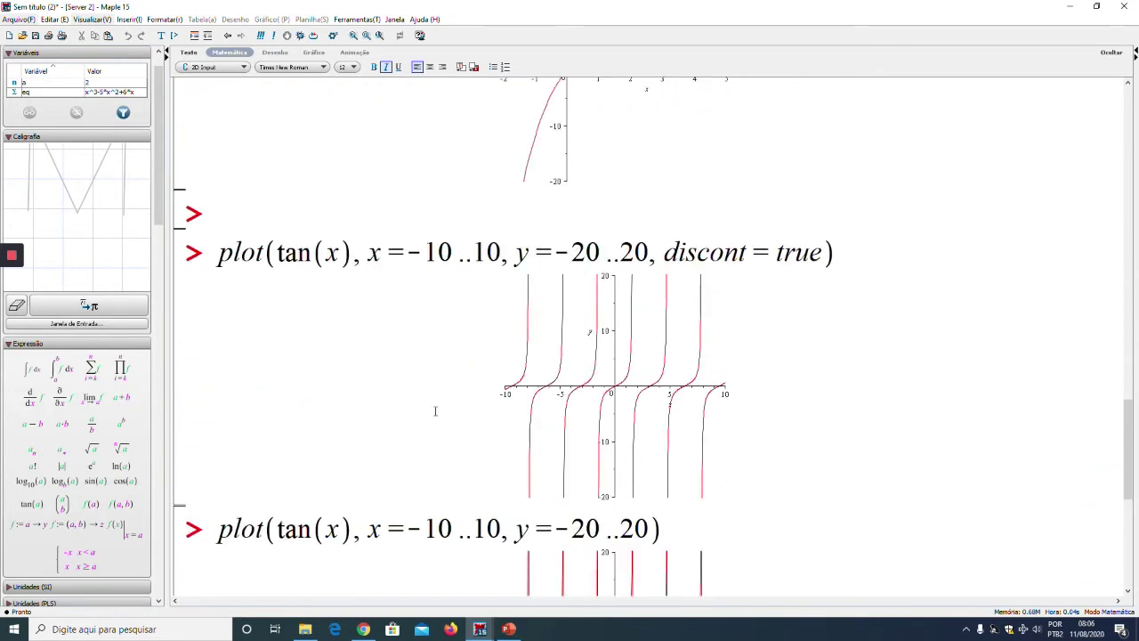
scroll(389, 451, down, 3)
scroll(389, 451, down, 11)
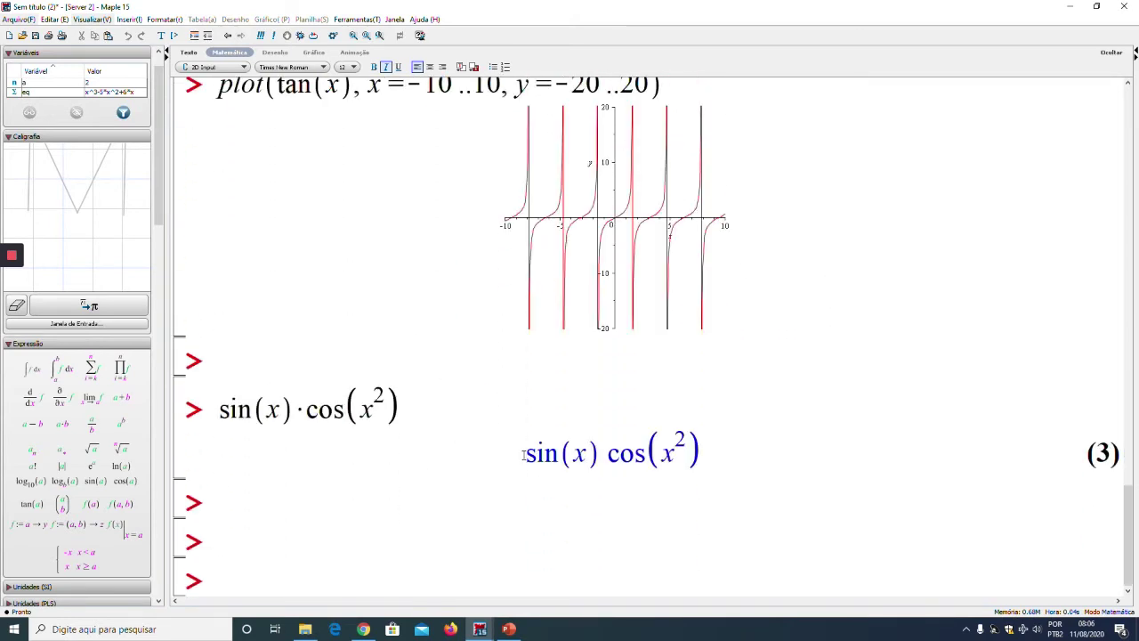
drag(524, 454, 703, 453)
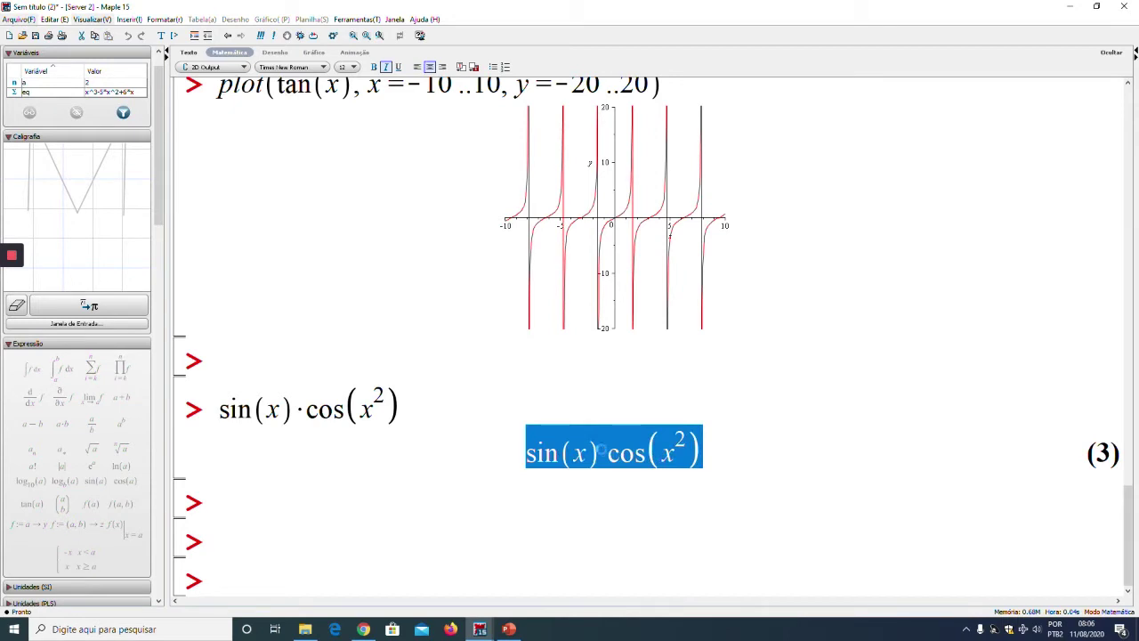
right_click(602, 452)
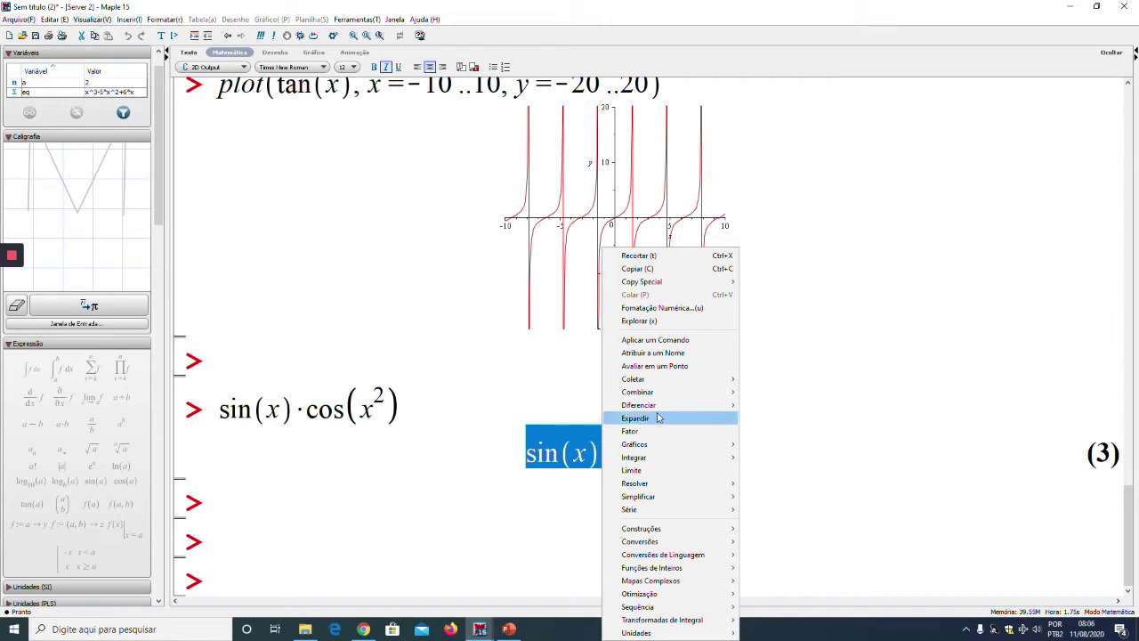
mouse_move(676, 408)
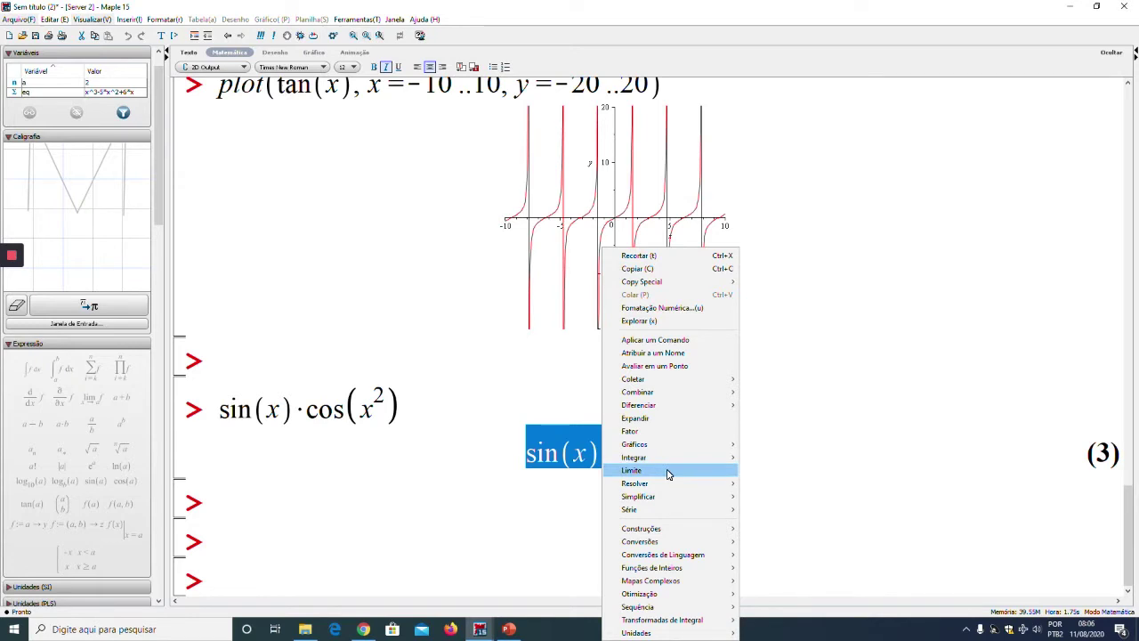
mouse_move(663, 445)
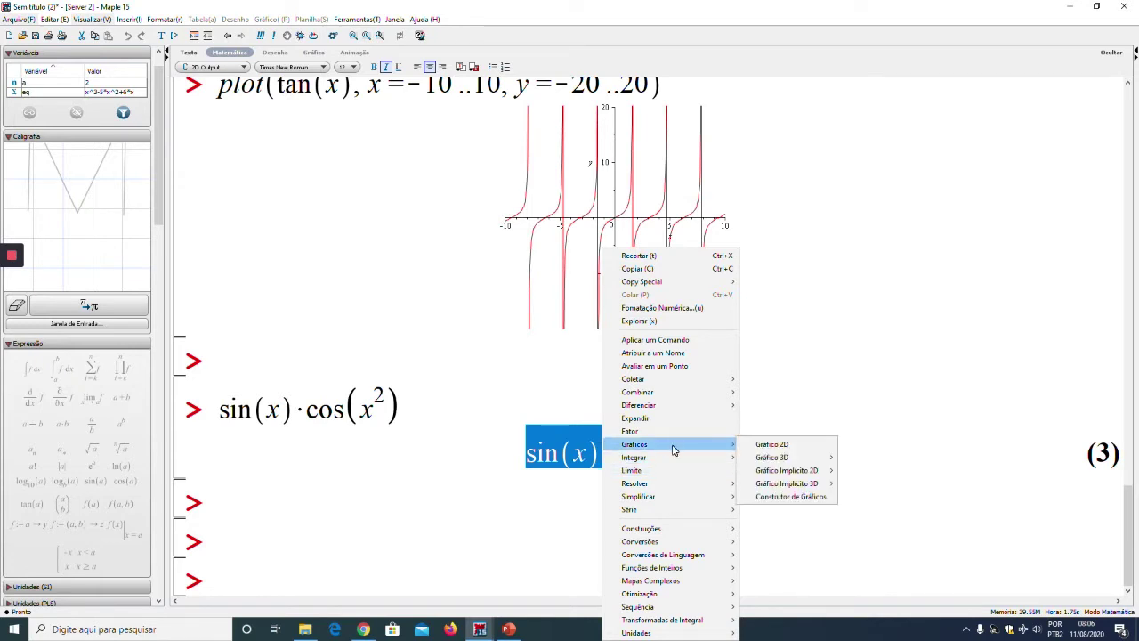
click(757, 444)
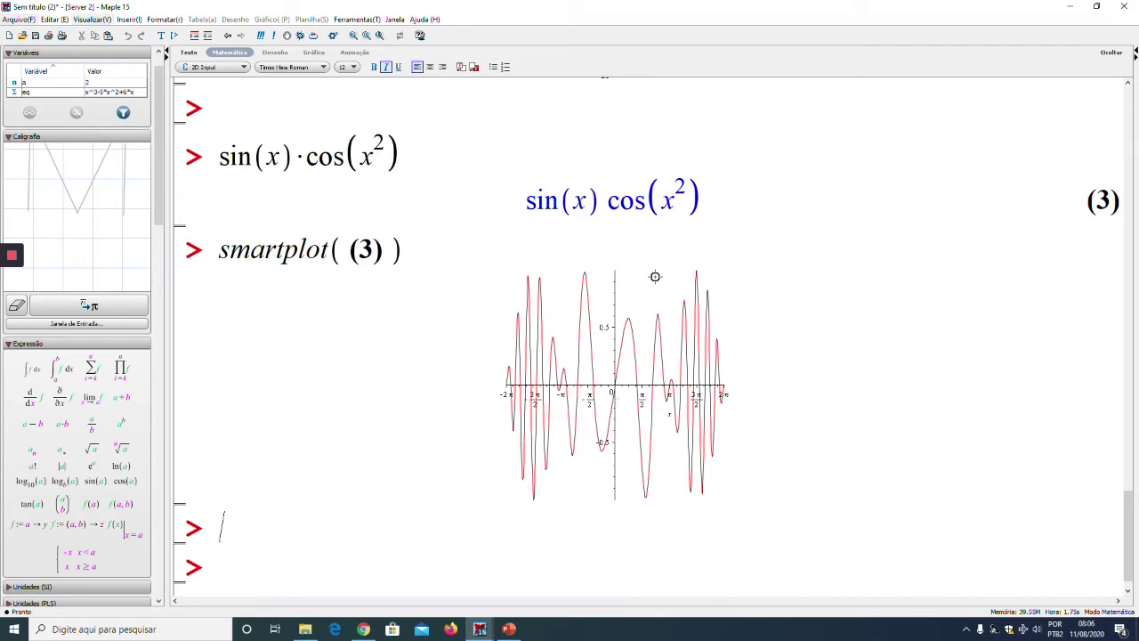
Add several empty prompts below the smartplot graph.
drag(1126, 545, 1116, 435)
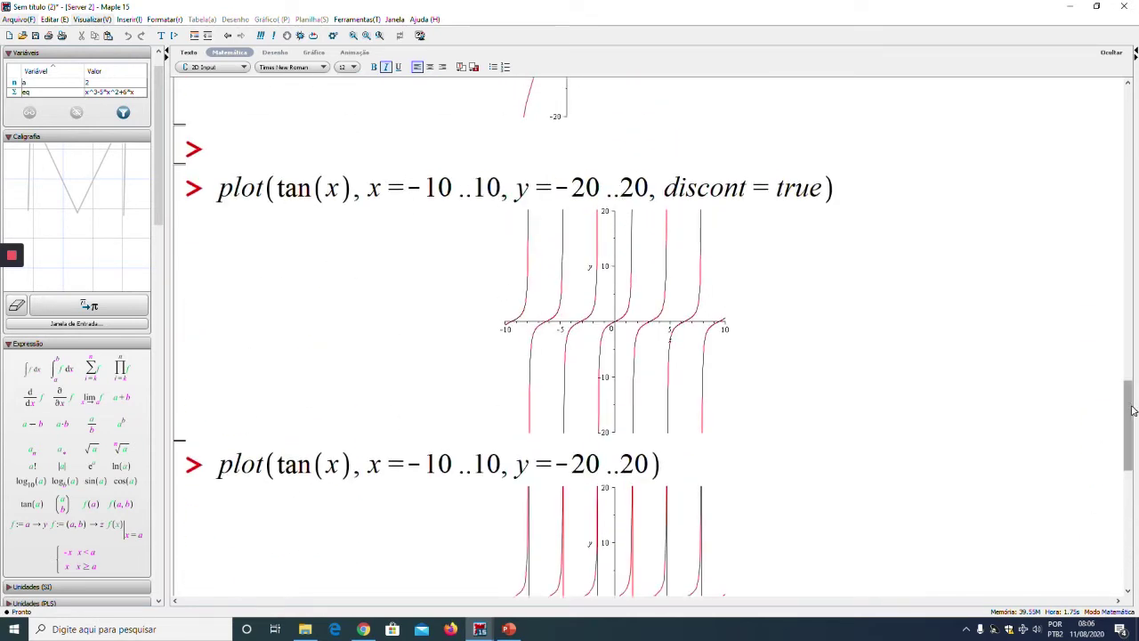
drag(1128, 413, 1128, 528)
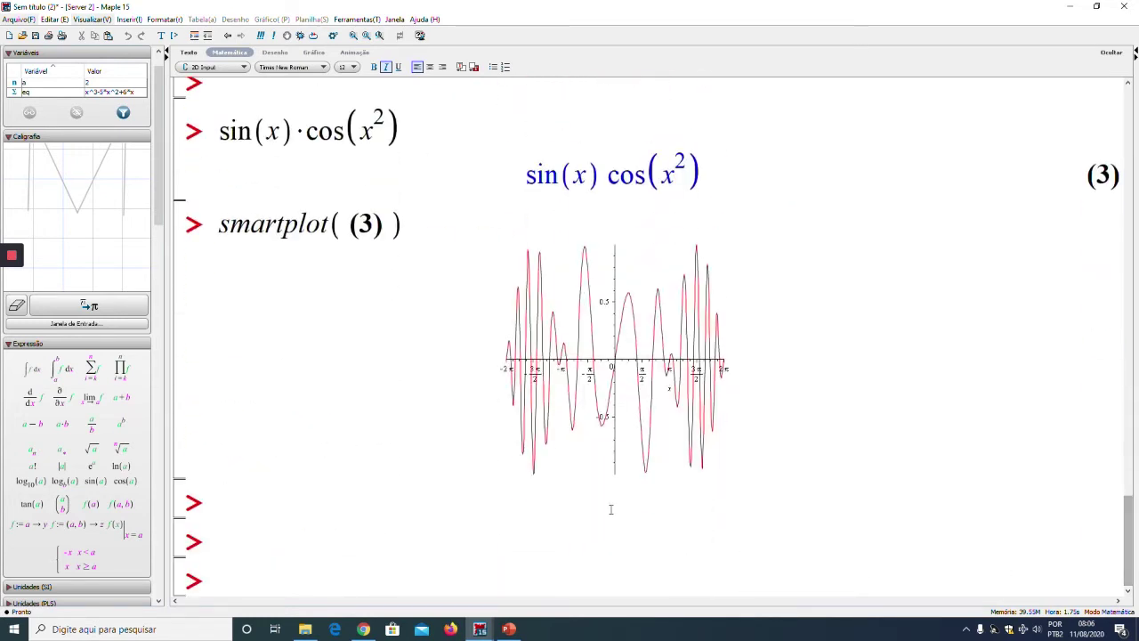
key(Return)
key(Return)
key(Return)
key(Return)
Define eq1 := exp(-0.5*t) at the second prompt below the smartplot graph and execute it.
click(232, 433)
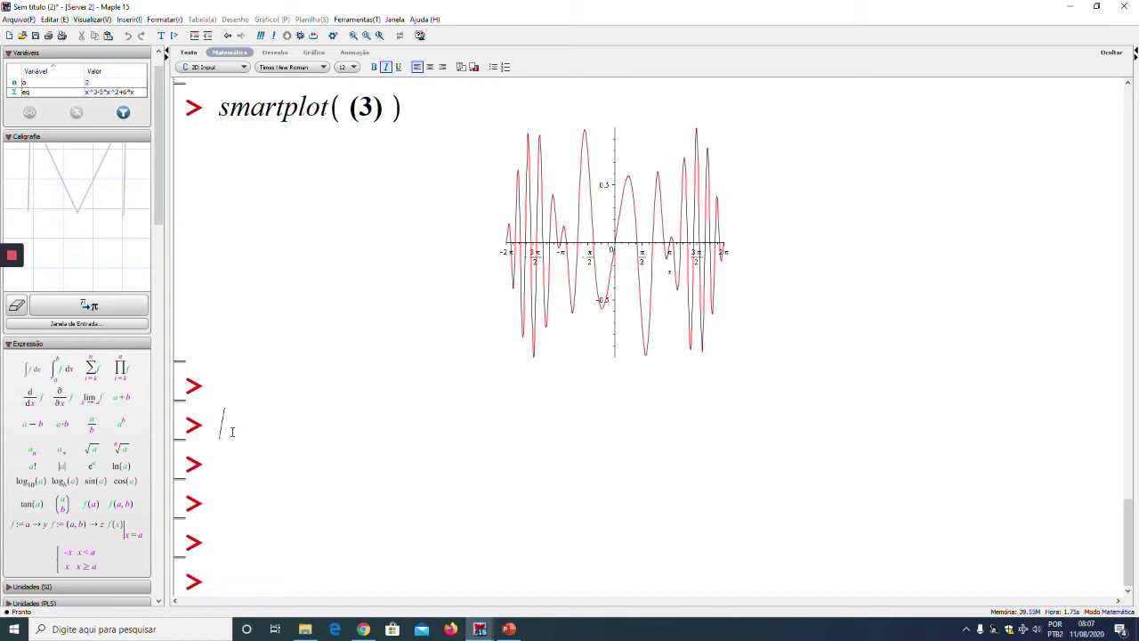
text(eq1:=exp(-0.5*t)
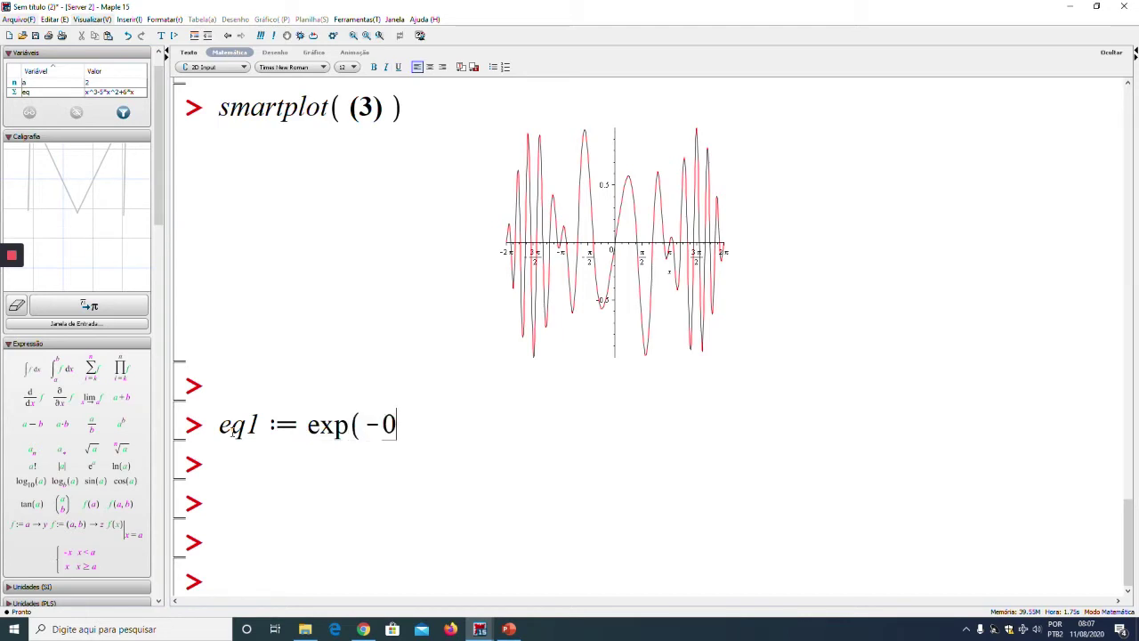
text(0)
key(BackSpace)
text())
key(Return)
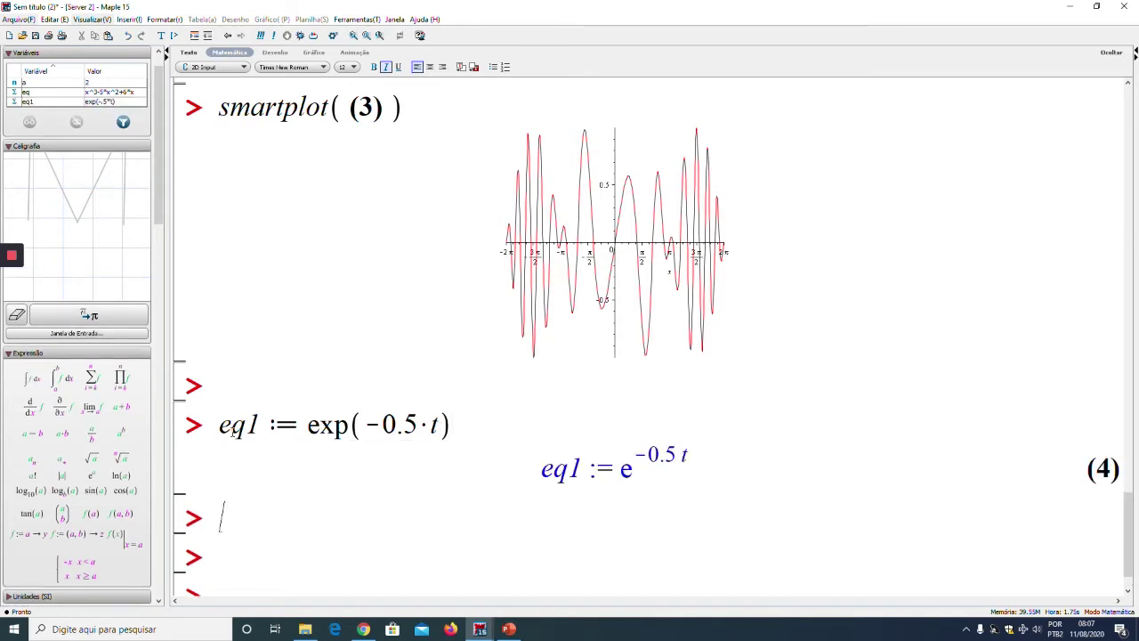
Define eq2 := cos(t) at the prompt below eq1 and execute it.
text(e)
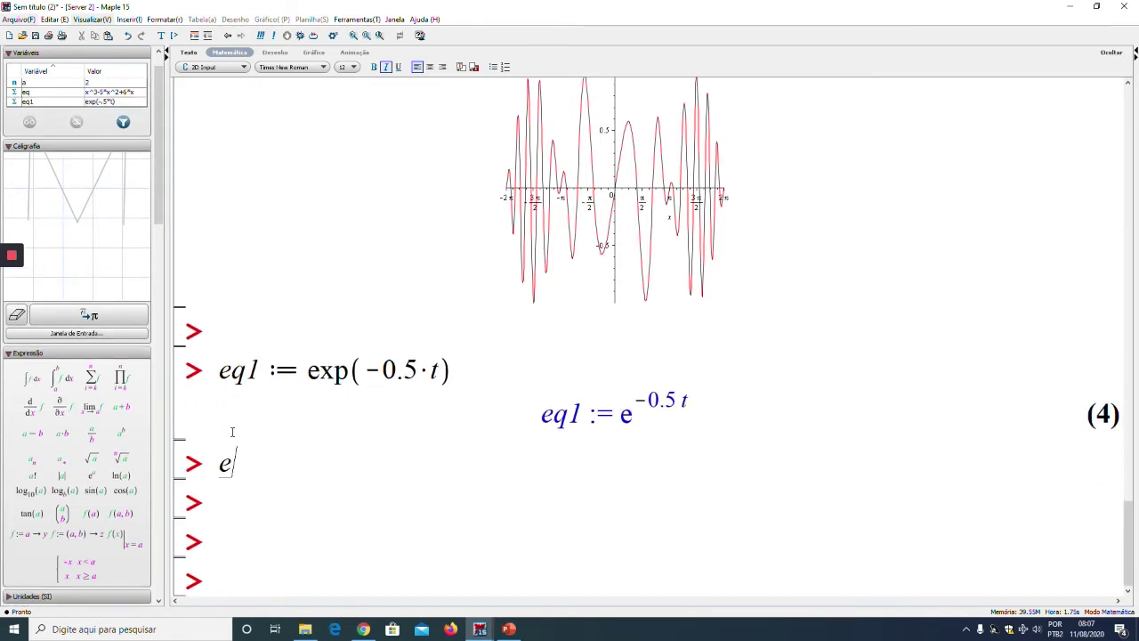
text(q2:=sin)
key(BackSpace)
key(BackSpace)
key(BackSpace)
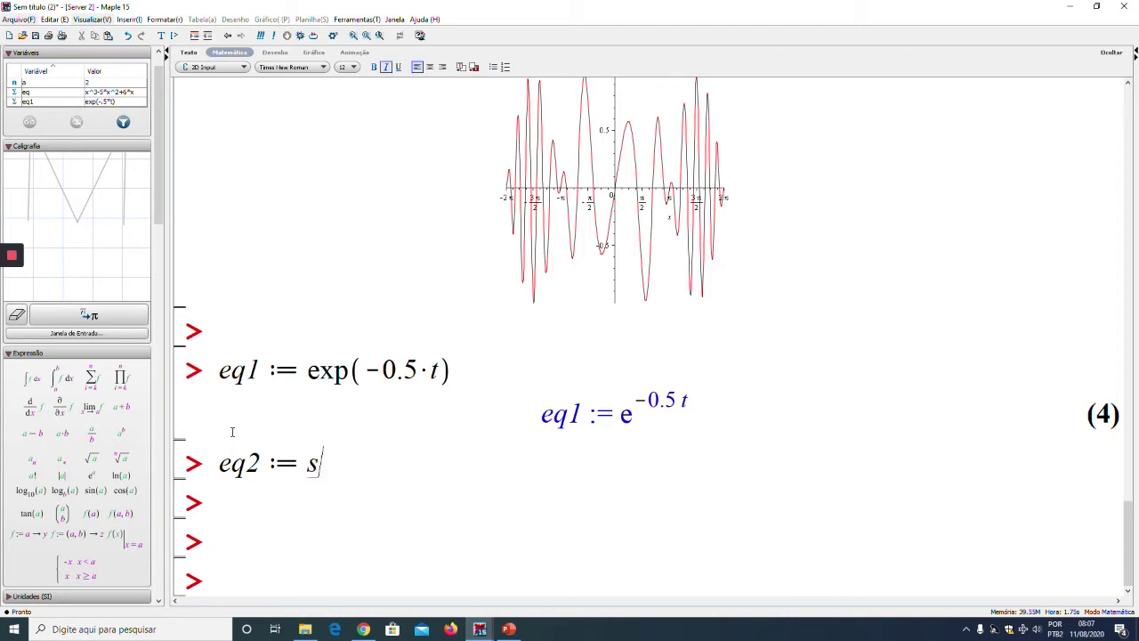
text(cos()
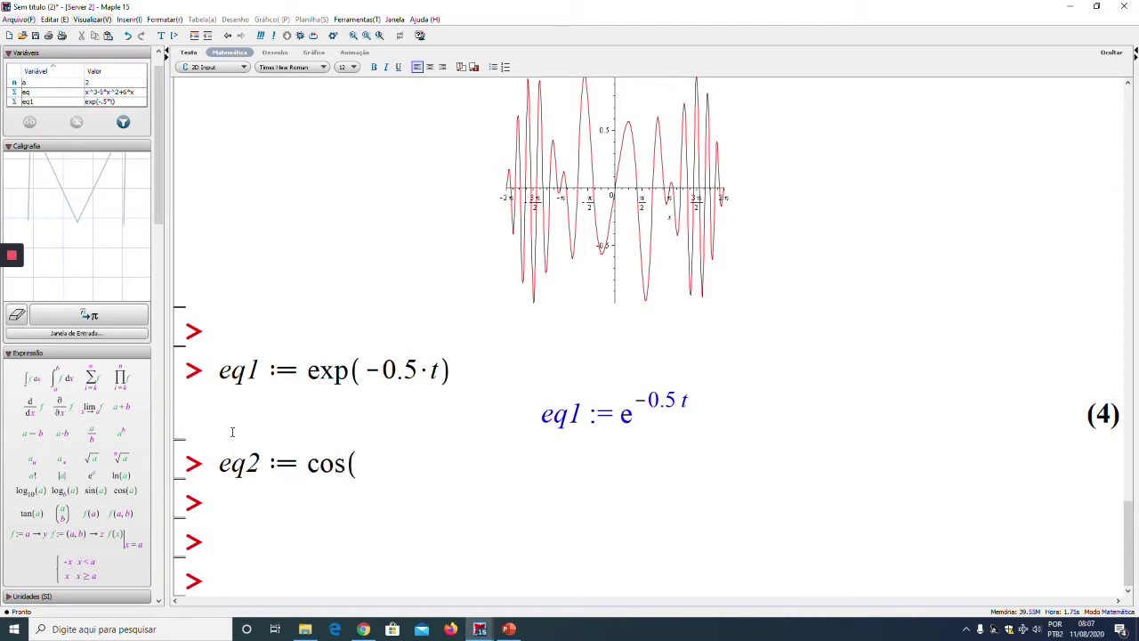
text(t))
key(Return)
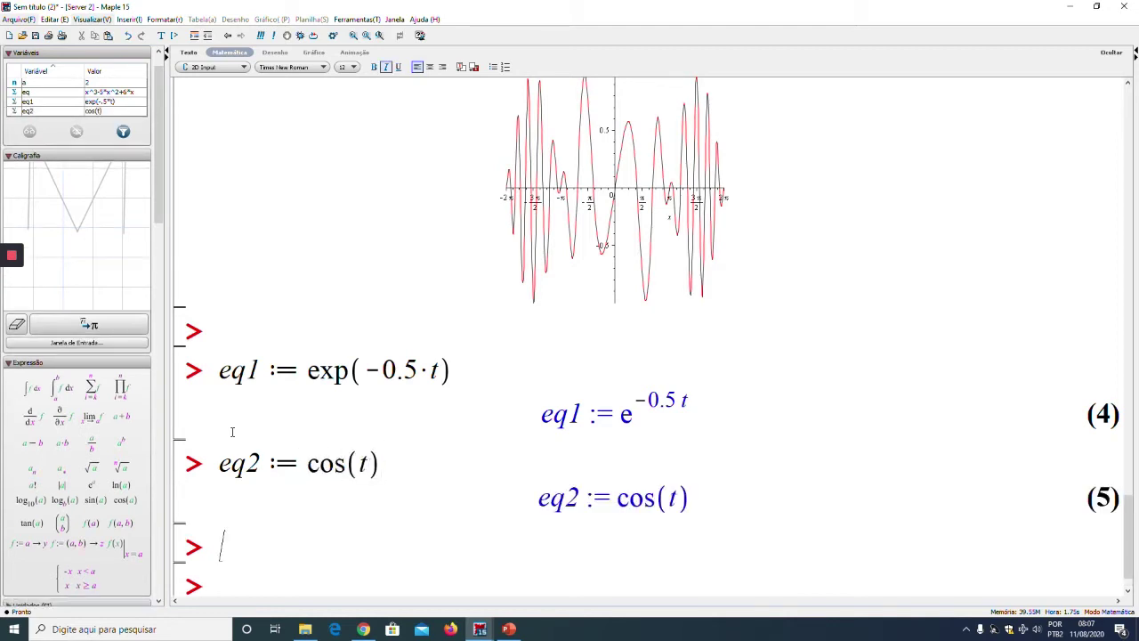
key(Return)
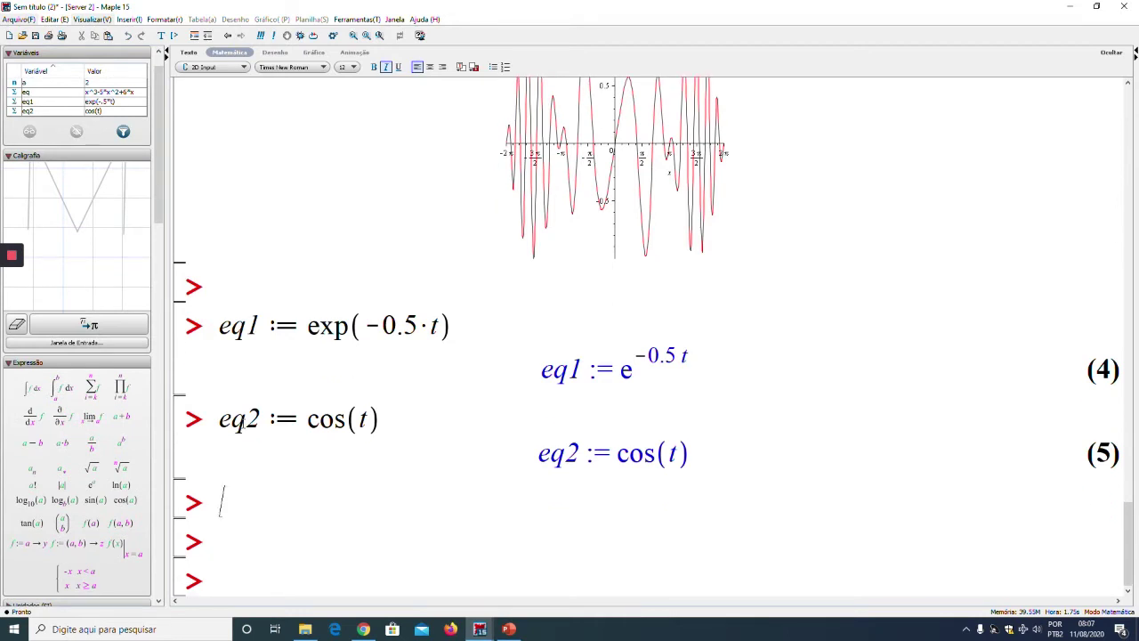
Define eq3 as the product eq1*eq2 at the prompt below eq2 and execute it.
text(eq3:=)
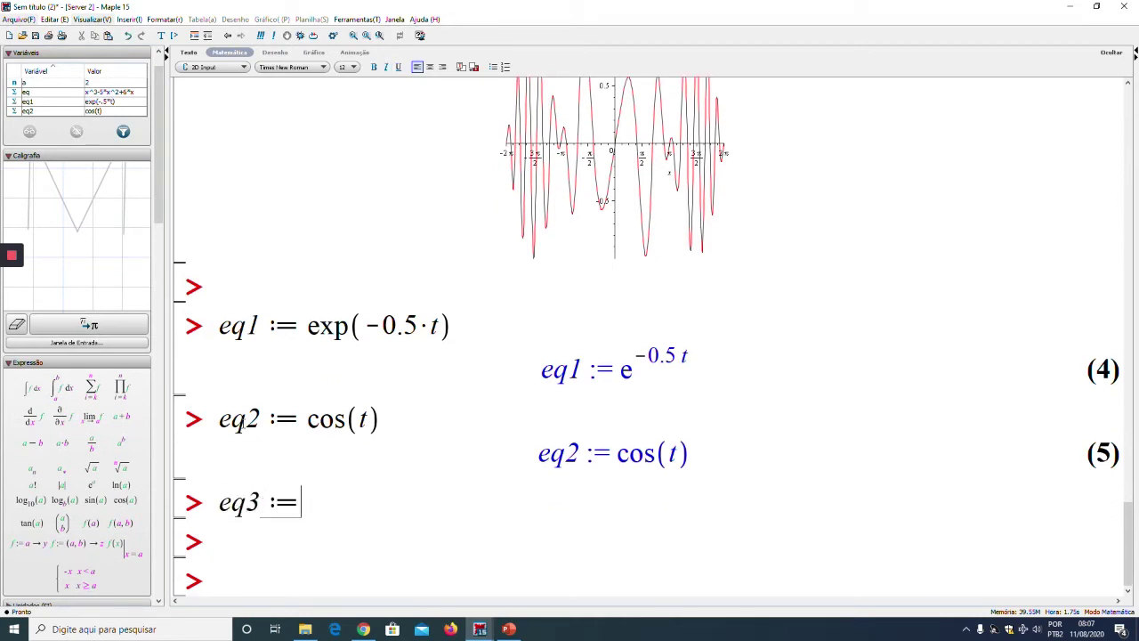
text(eq1)
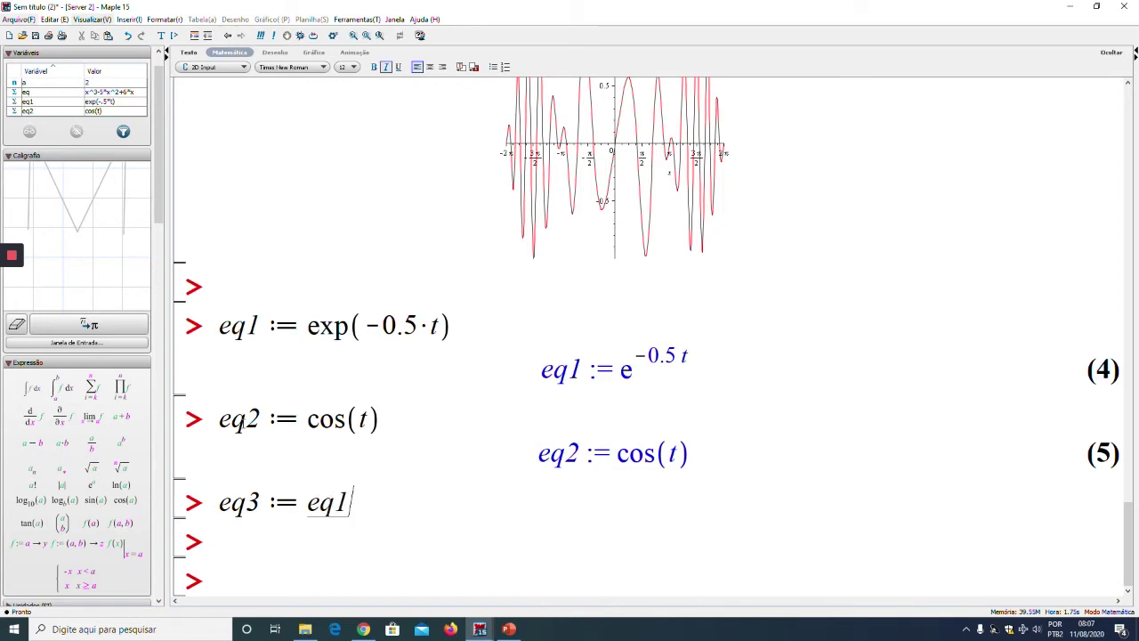
text(*eq2)
key(Return)
scroll(267, 450, down, 1)
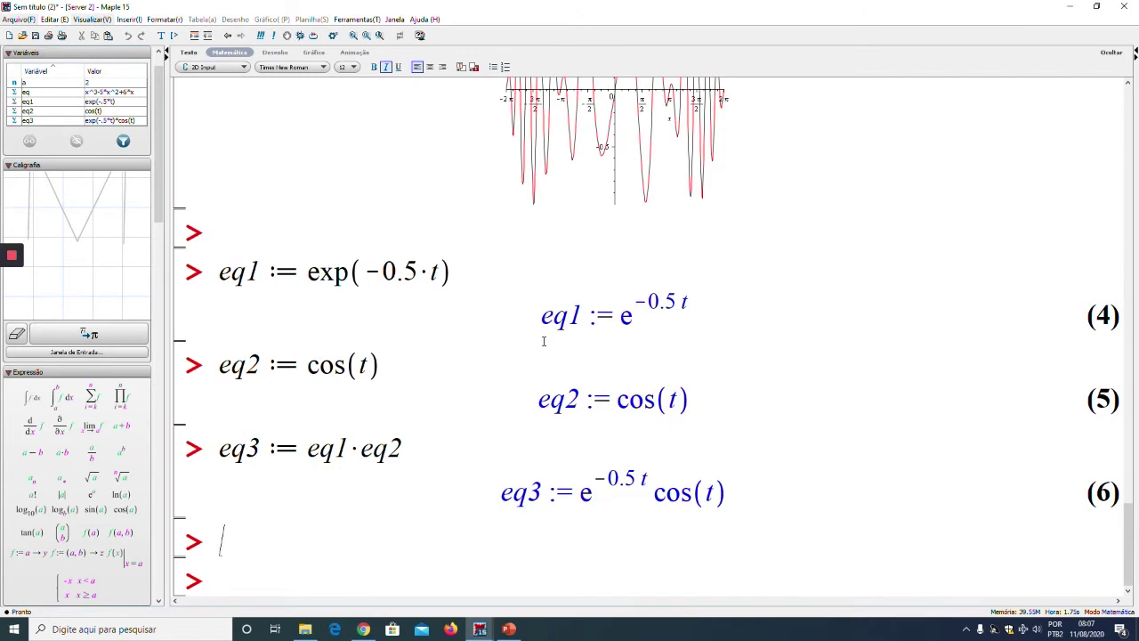
Add more empty prompts below the eq3 result.
key(Return)
key(Return)
key(Return)
key(Return)
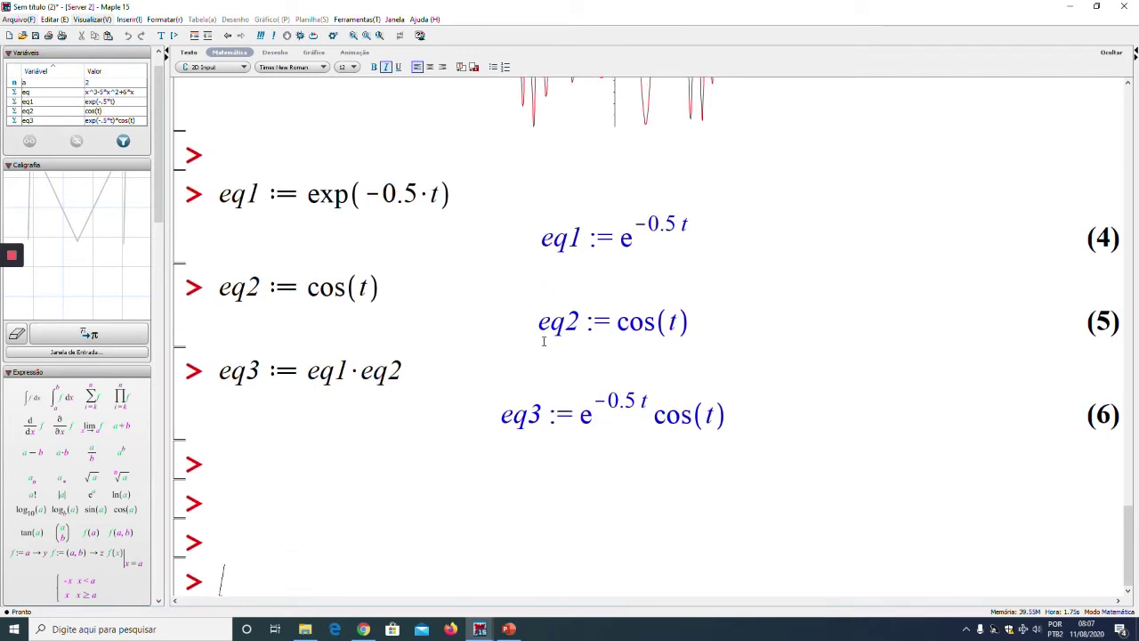
scroll(544, 341, up, 1)
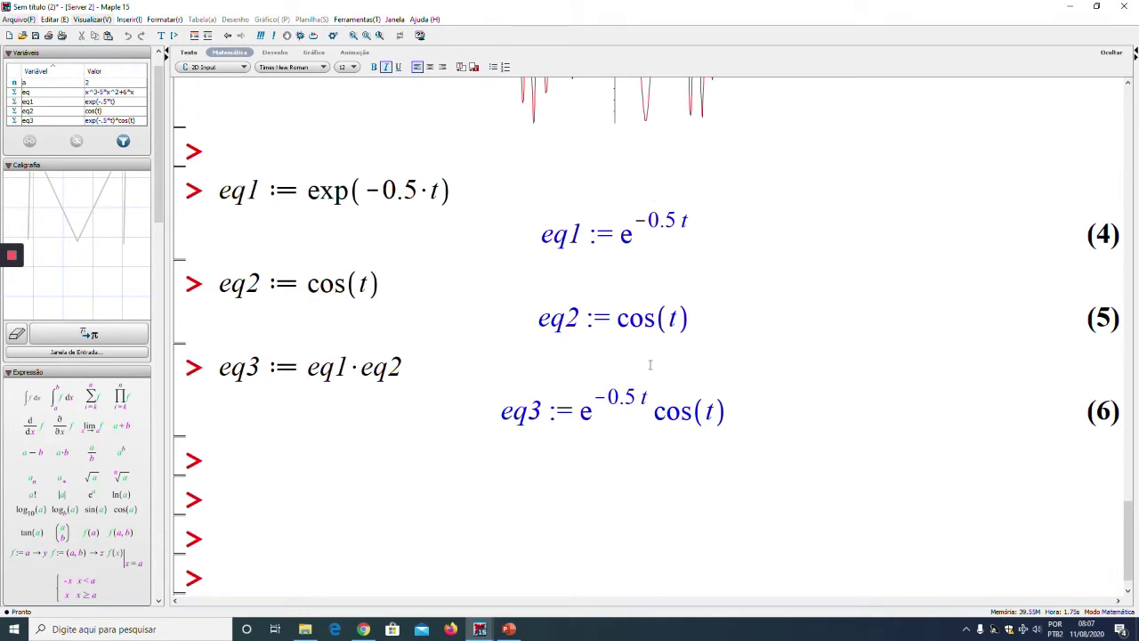
Plot eq1 over t = 0..12 at the second empty prompt below eq3.
click(284, 492)
text(plot()
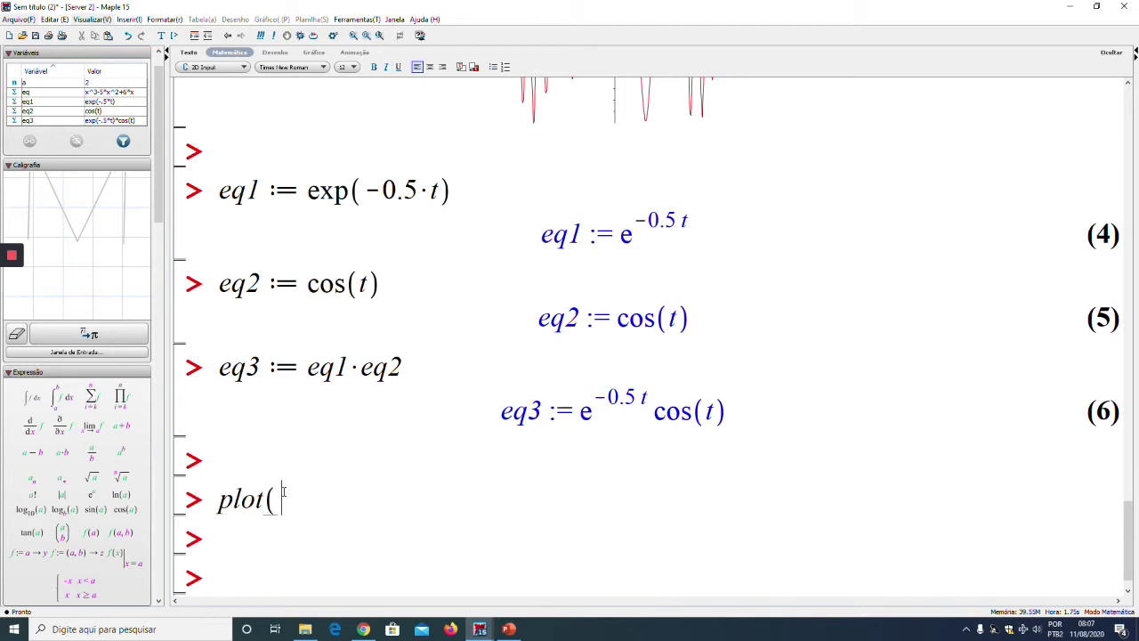
text(eq1,)
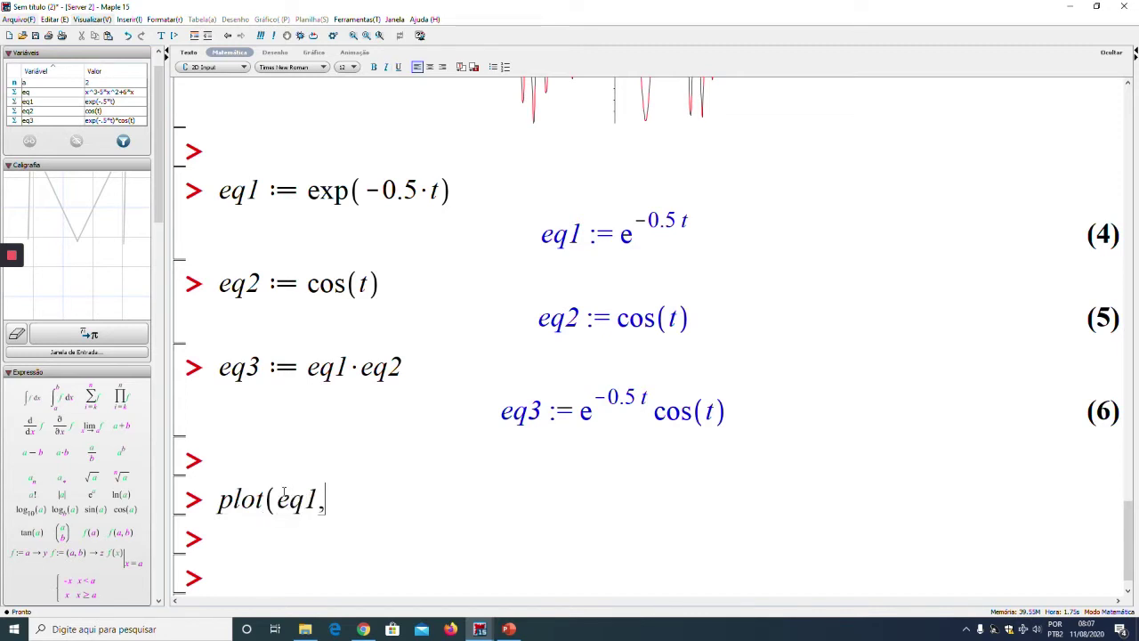
text( t = 0 ..12))
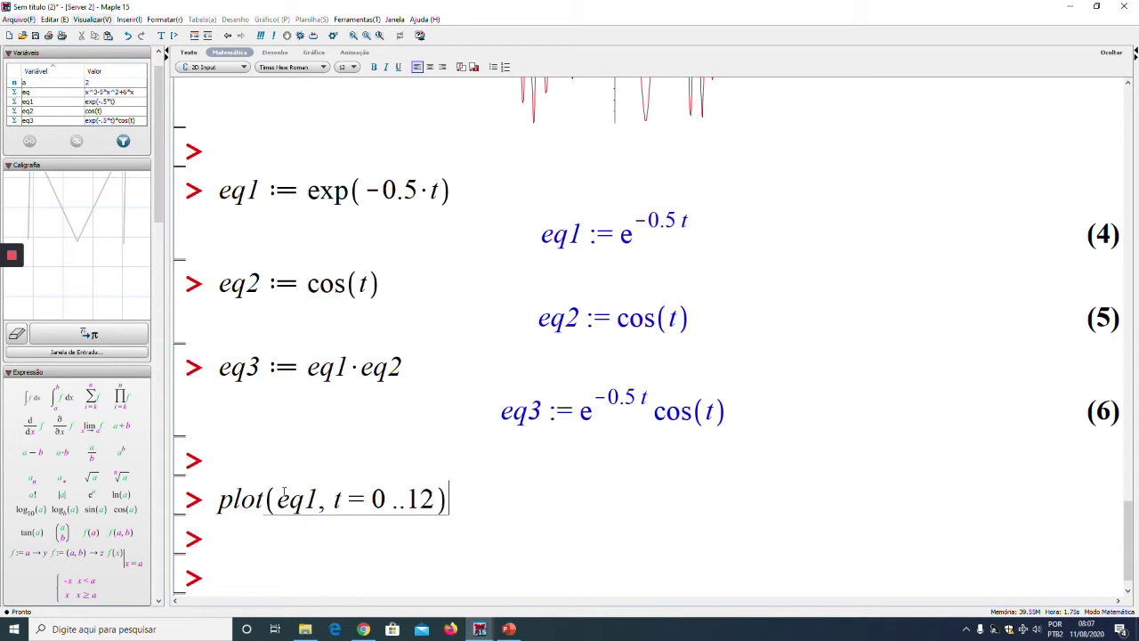
key(Return)
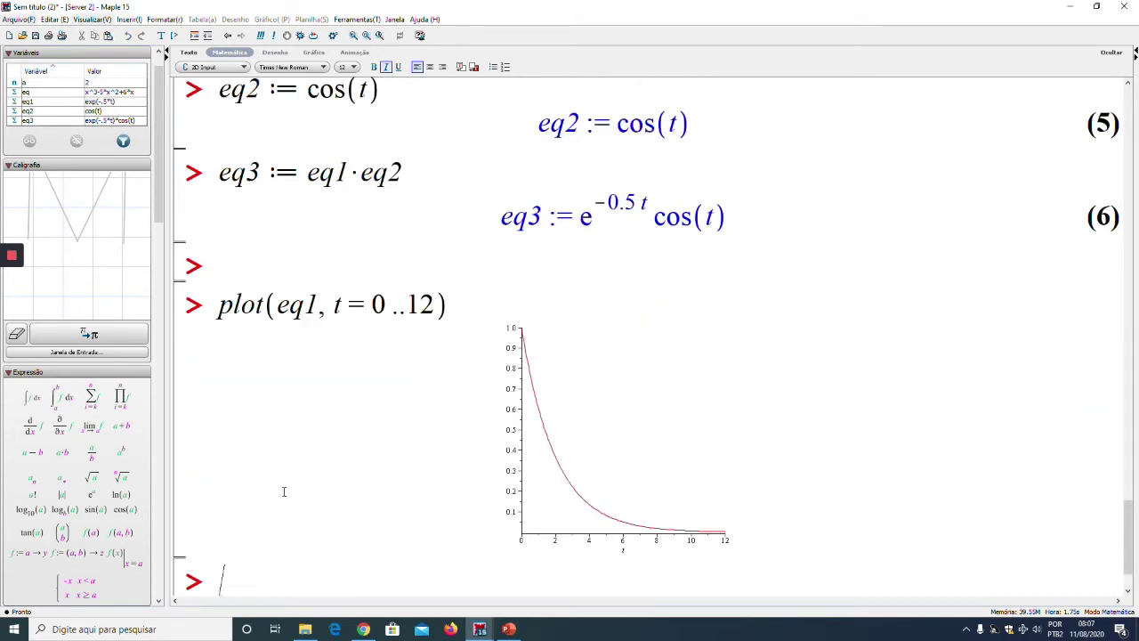
Enclose eq1 in square brackets as a list in the plot command for t = 0..12.
scroll(283, 487, up, 3)
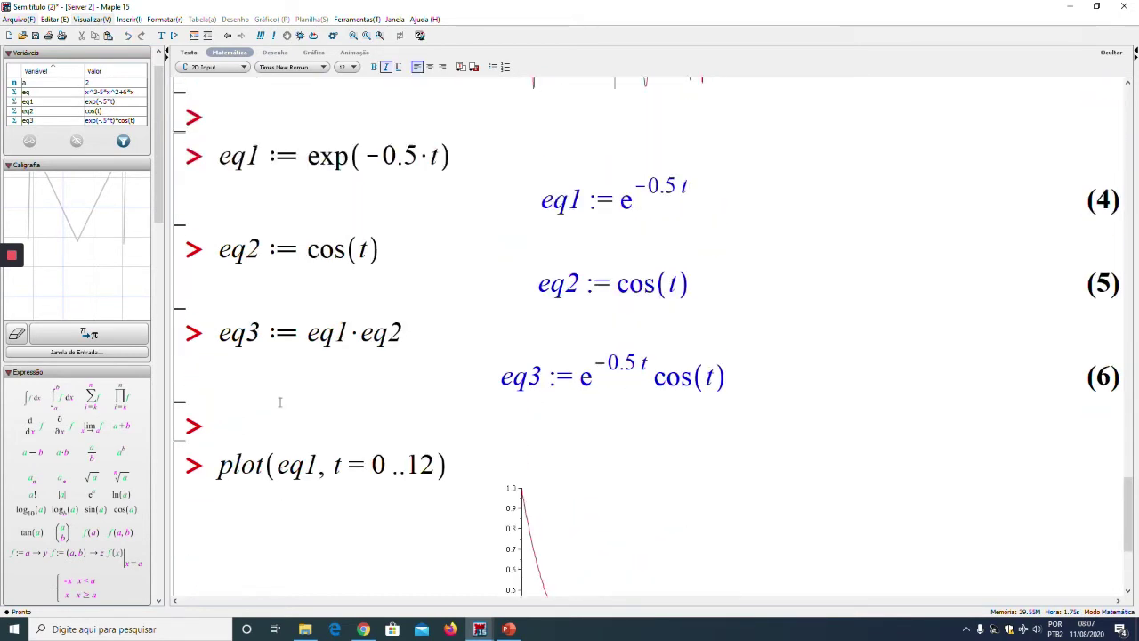
click(310, 467)
click(283, 467)
text([)
click(331, 467)
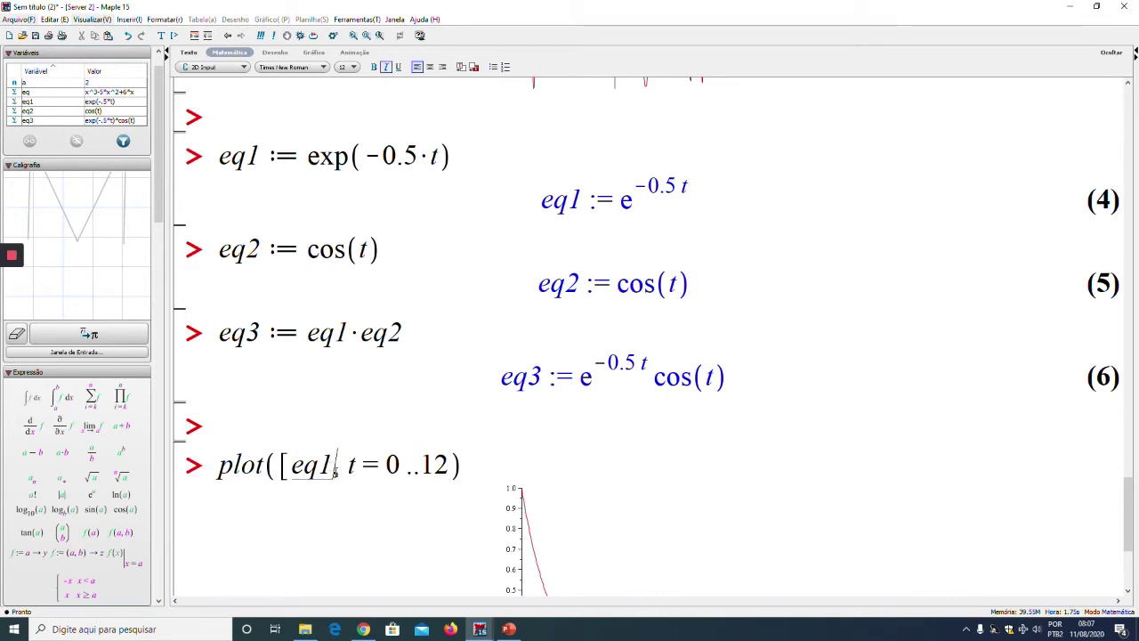
text(])
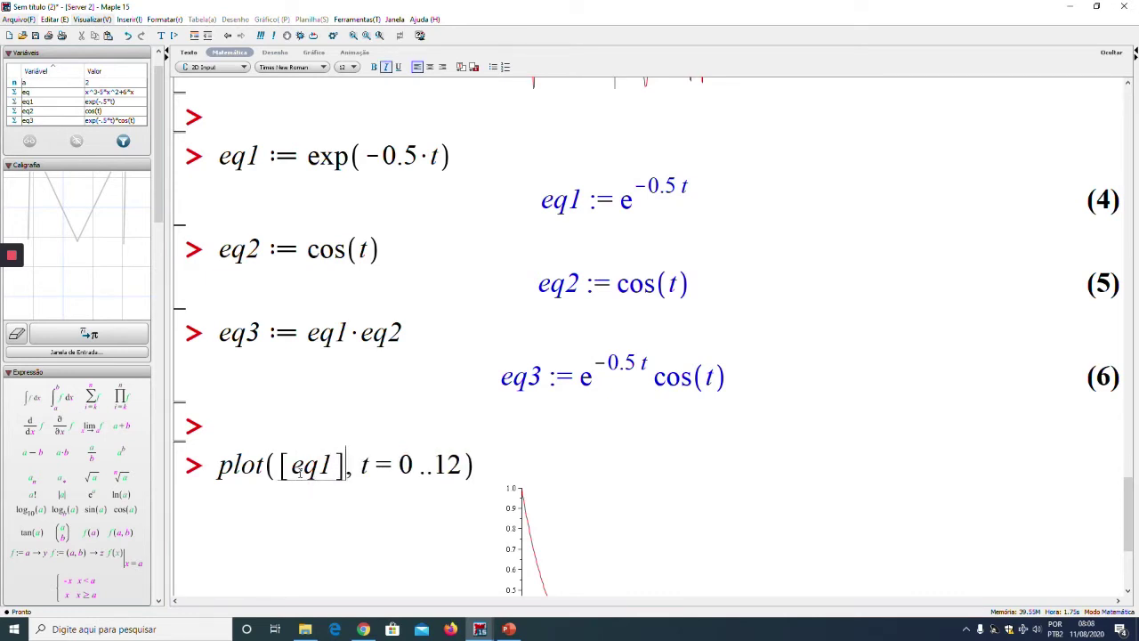
Add eq2 and eq3 after eq1 in the plot command's bracketed list and execute the plot.
scroll(325, 434, down, 2)
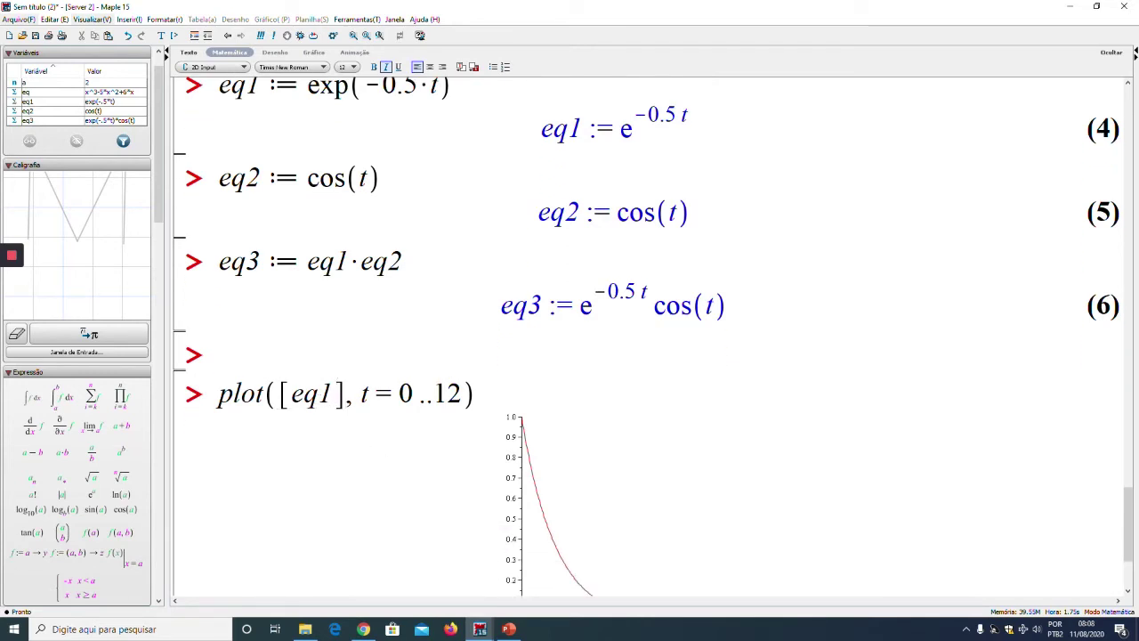
text(, eq2, e)
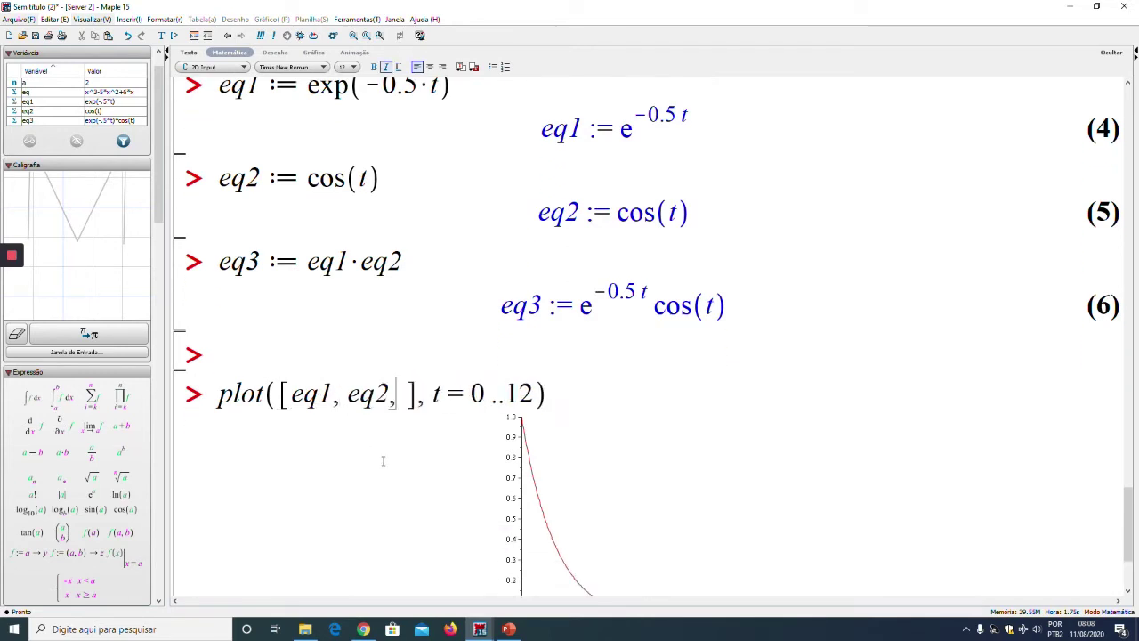
text(q3)
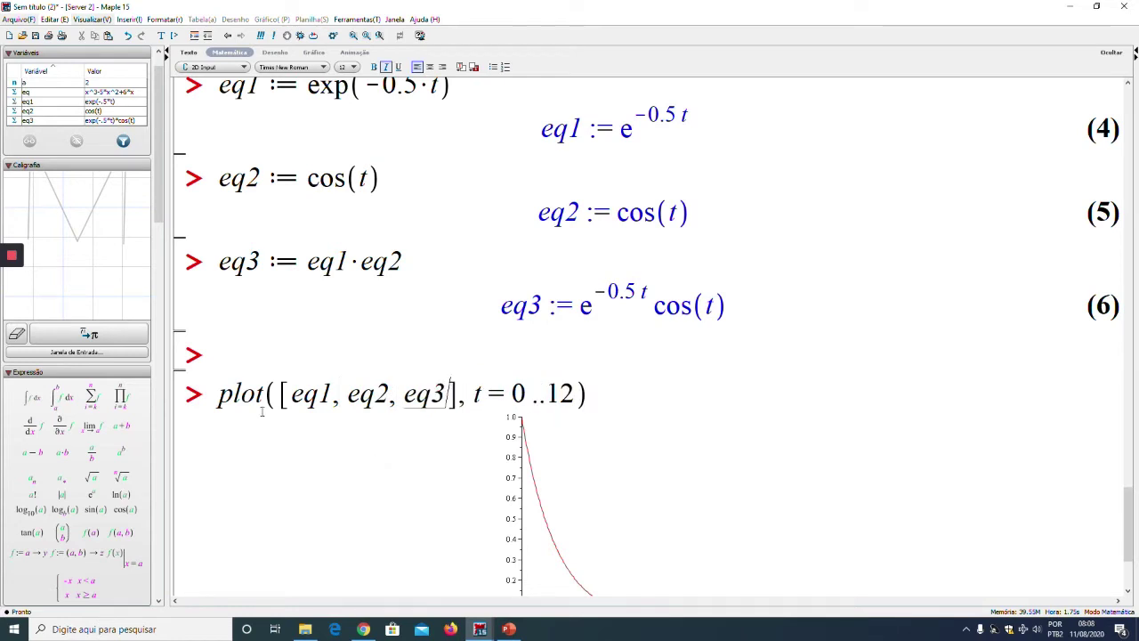
drag(285, 392, 450, 403)
scroll(399, 498, down, 3)
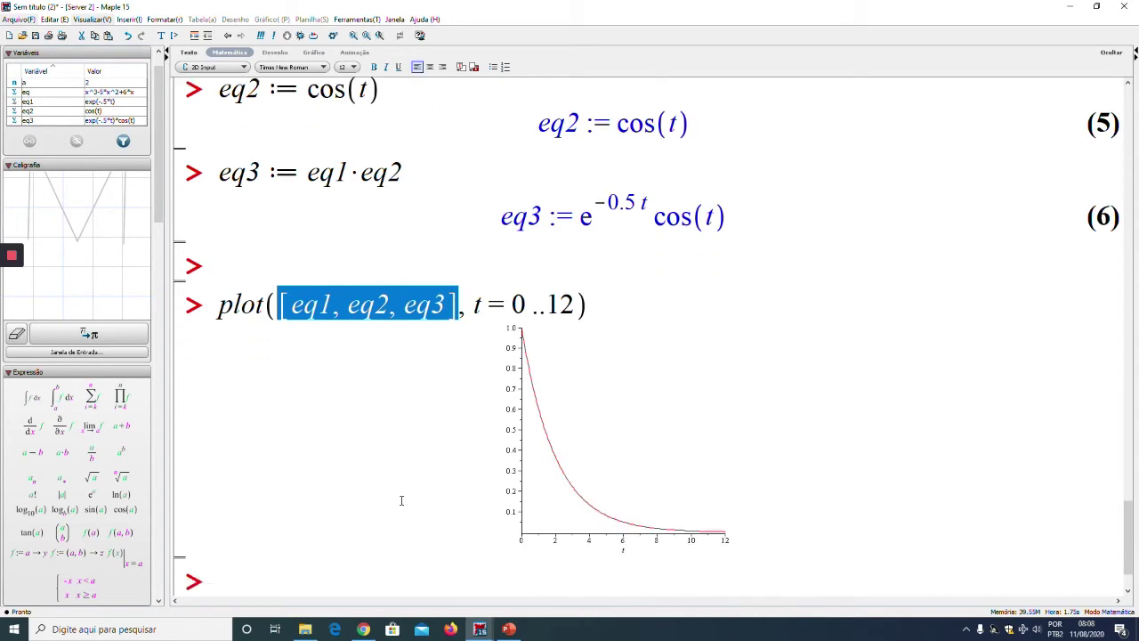
key(Return)
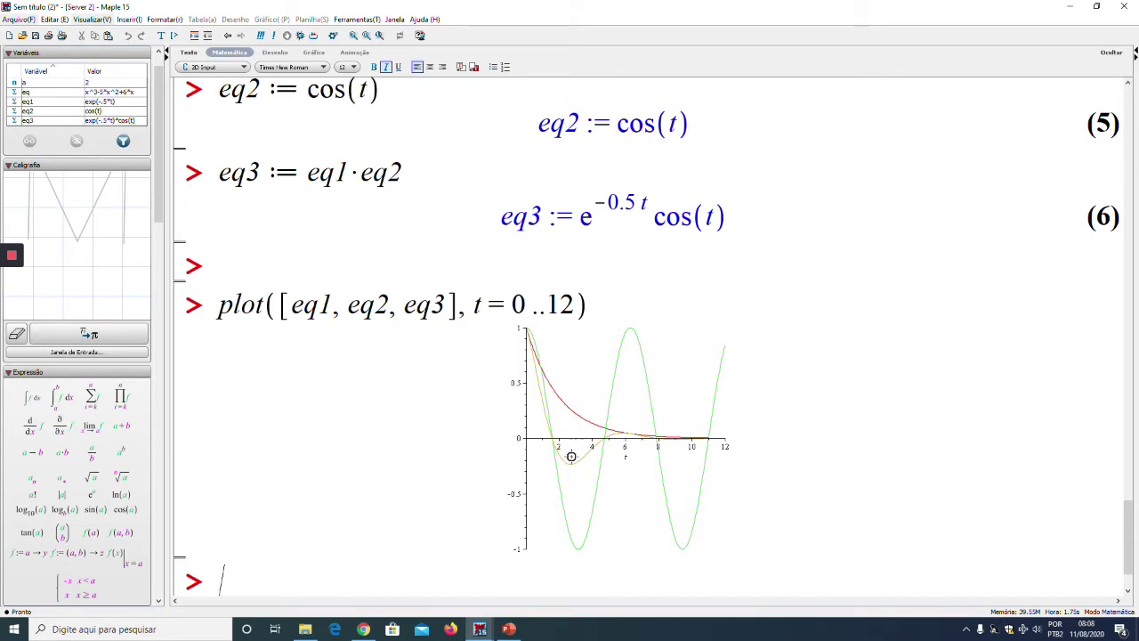
Begin a legend option with an opening list bracket after the t range in the plot of eq1, eq2 and eq3.
click(574, 304)
text(, legend )
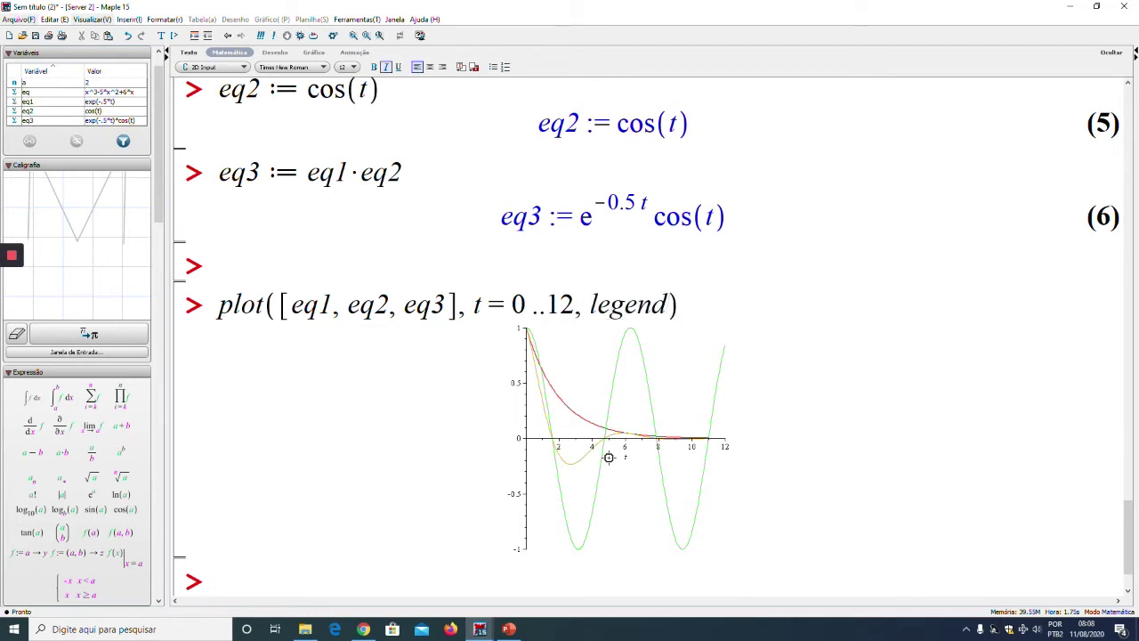
text(=[)
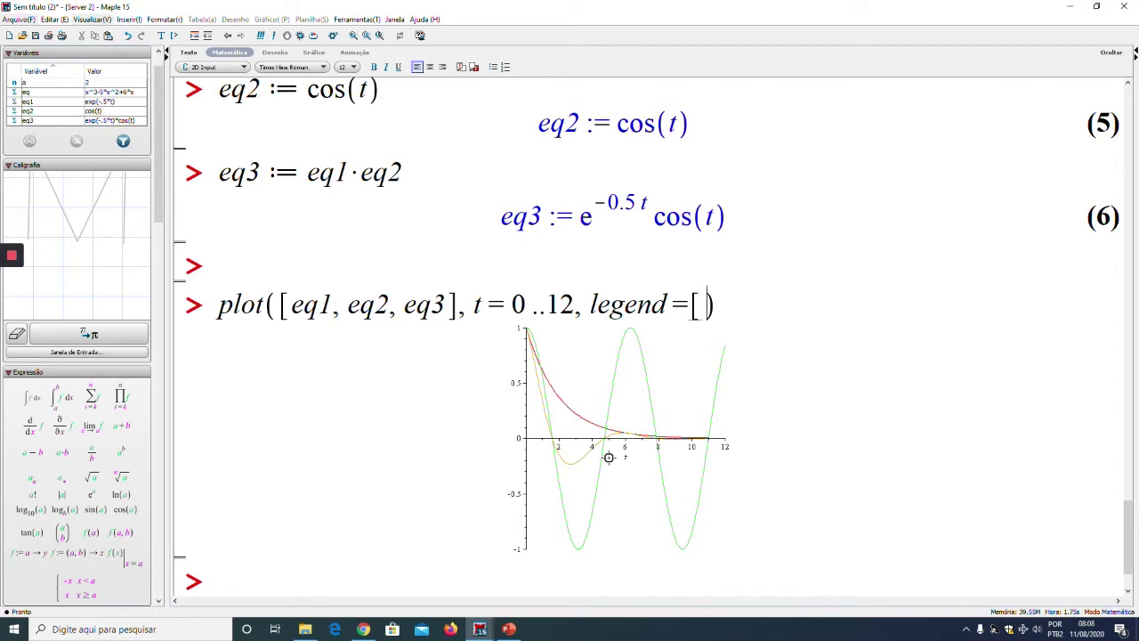
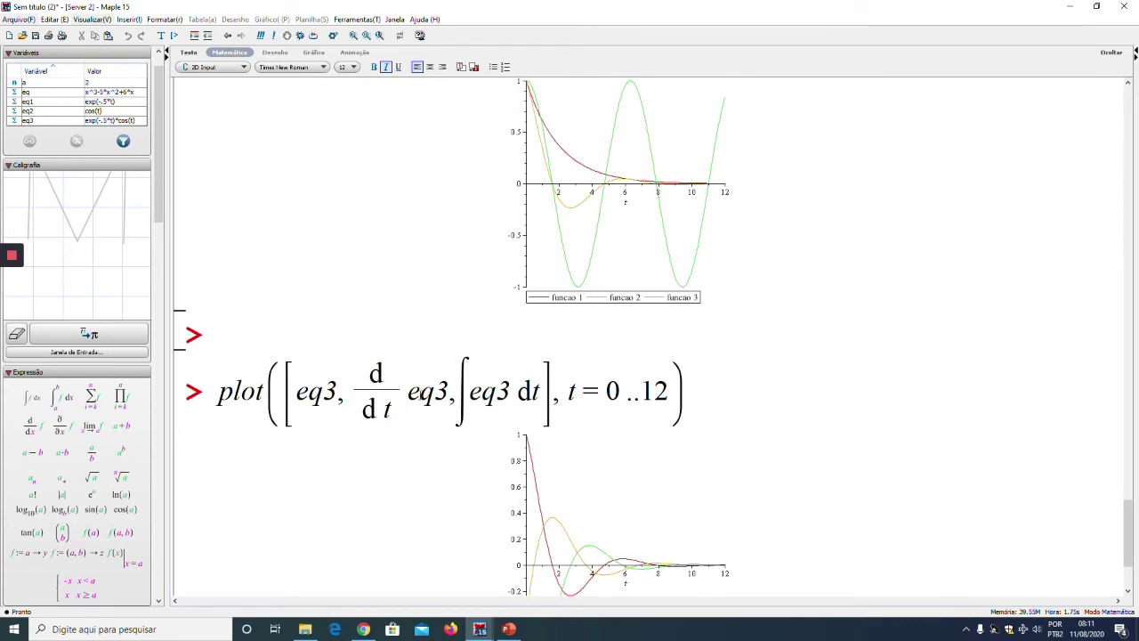
Execute the plot of eq3, its derivative and its integral over t = 0..12, and add empty prompts below it.
key(Return)
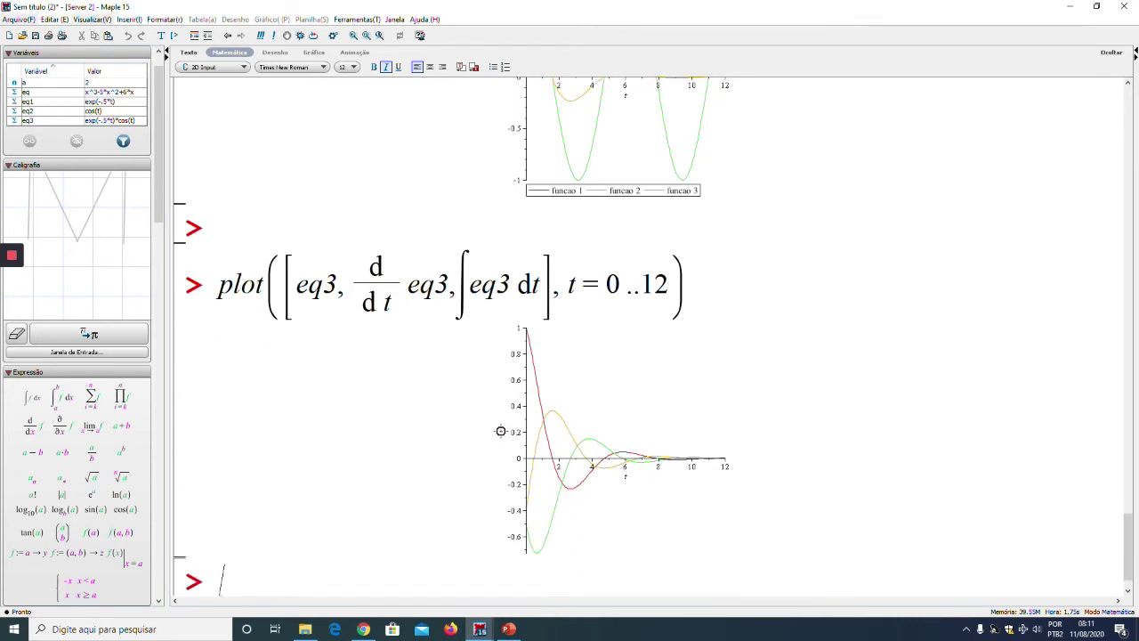
scroll(501, 435, down, 1)
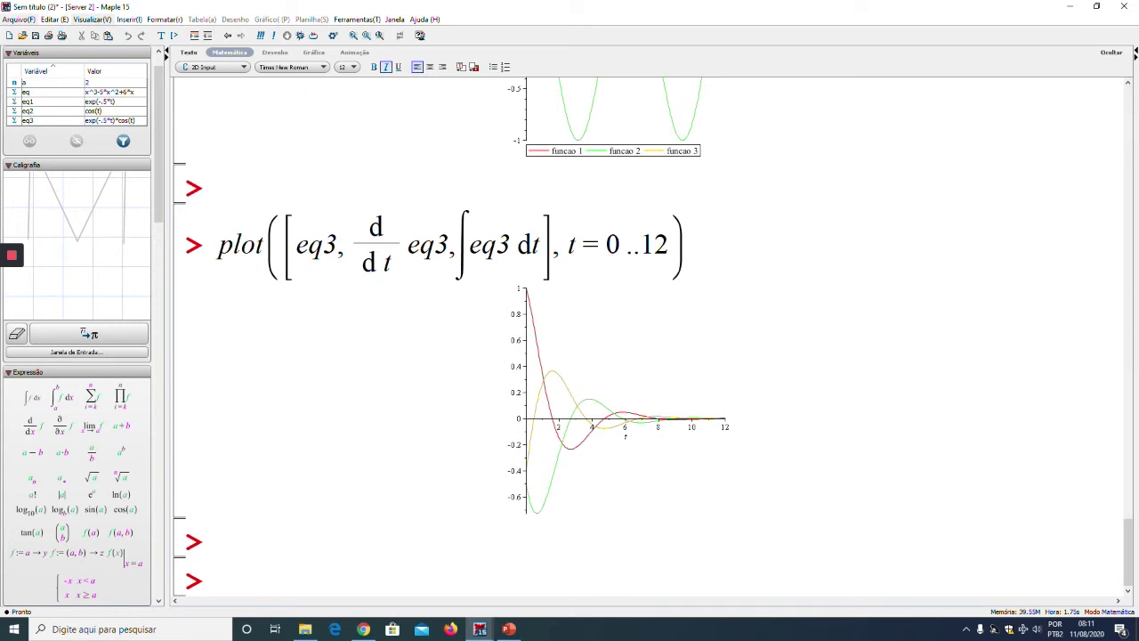
key(Return)
key(Return)
key(Return)
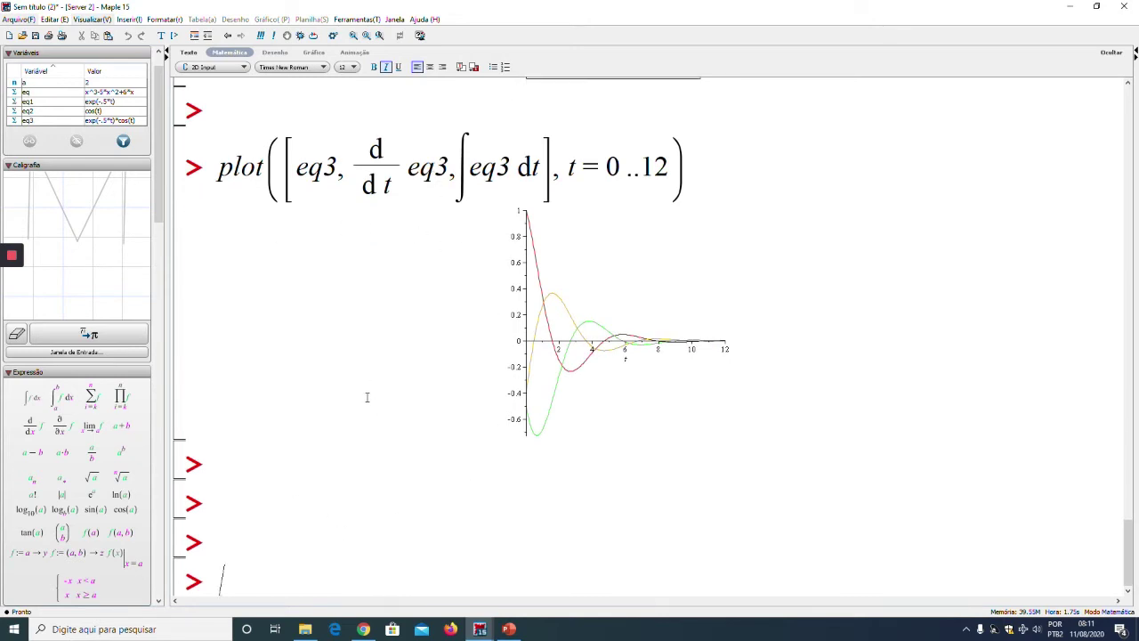
Plot exp(-k*t) over t = 0..10 at the second empty prompt below the derivative and integral plot.
click(248, 494)
text(plot()
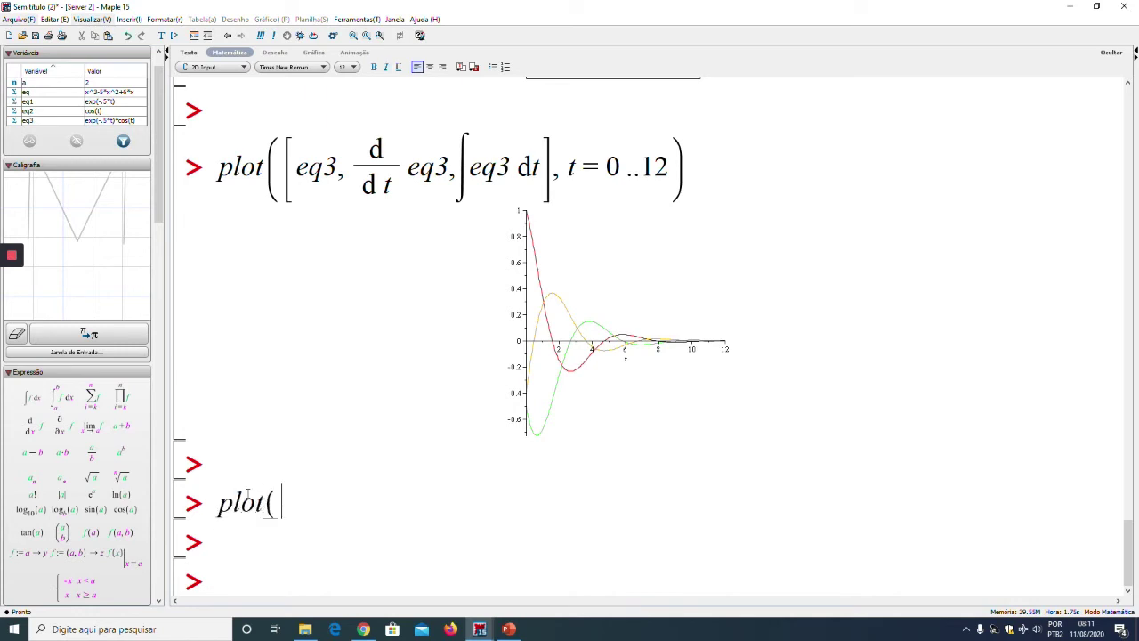
text(exp(-)
text(k*t))
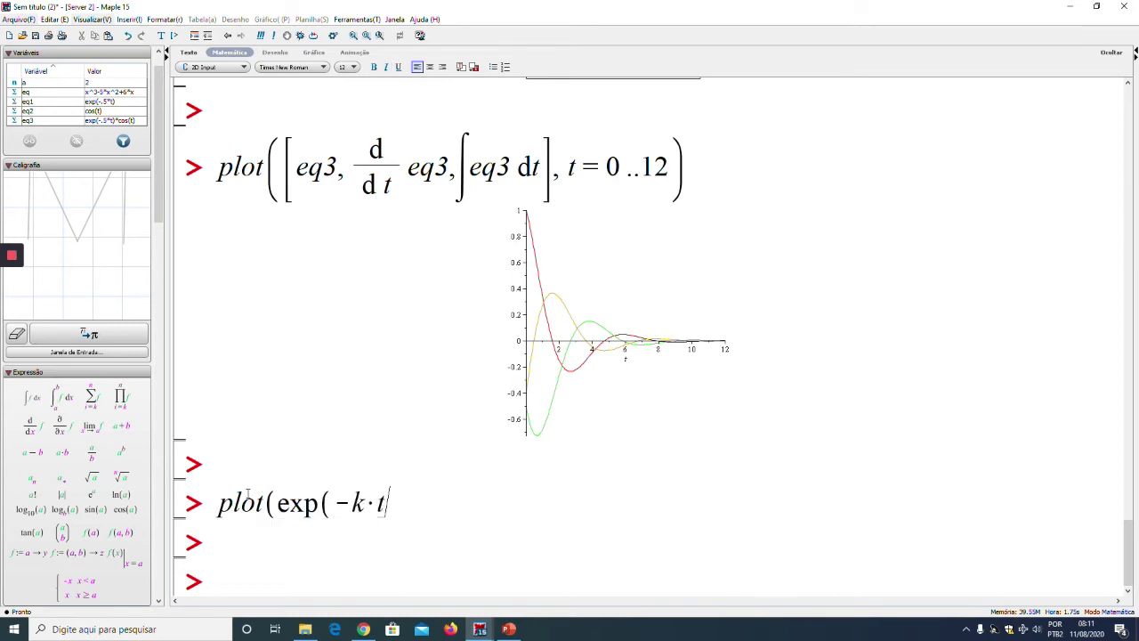
text(, t=0..10))
key(Return)
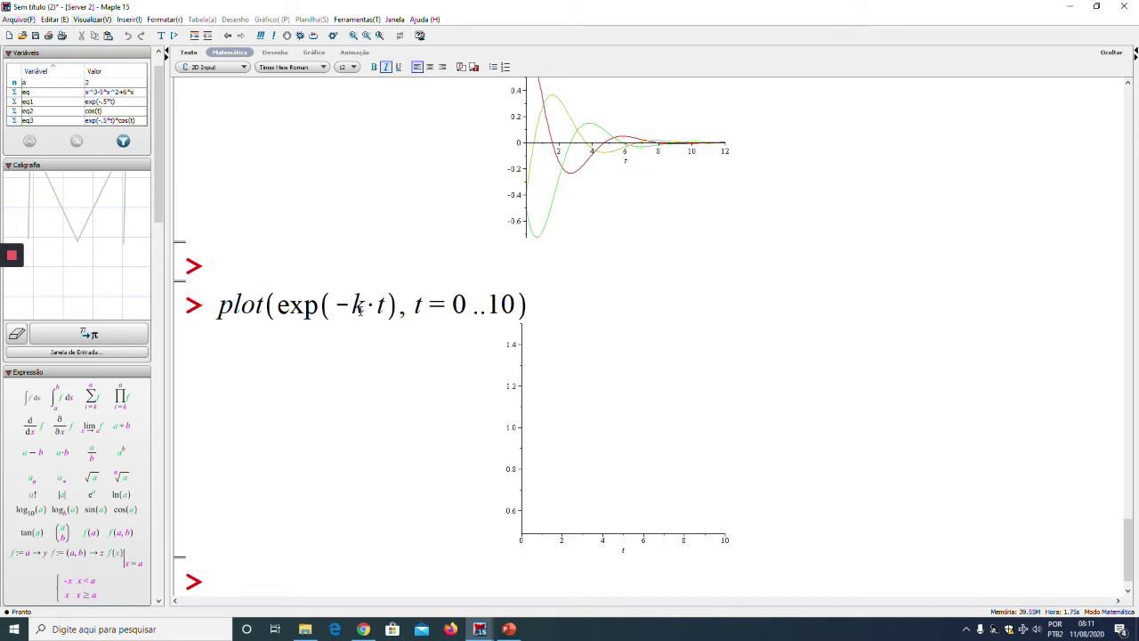
Insert two more empty prompts directly above the plot command of exp(-k*t).
click(282, 260)
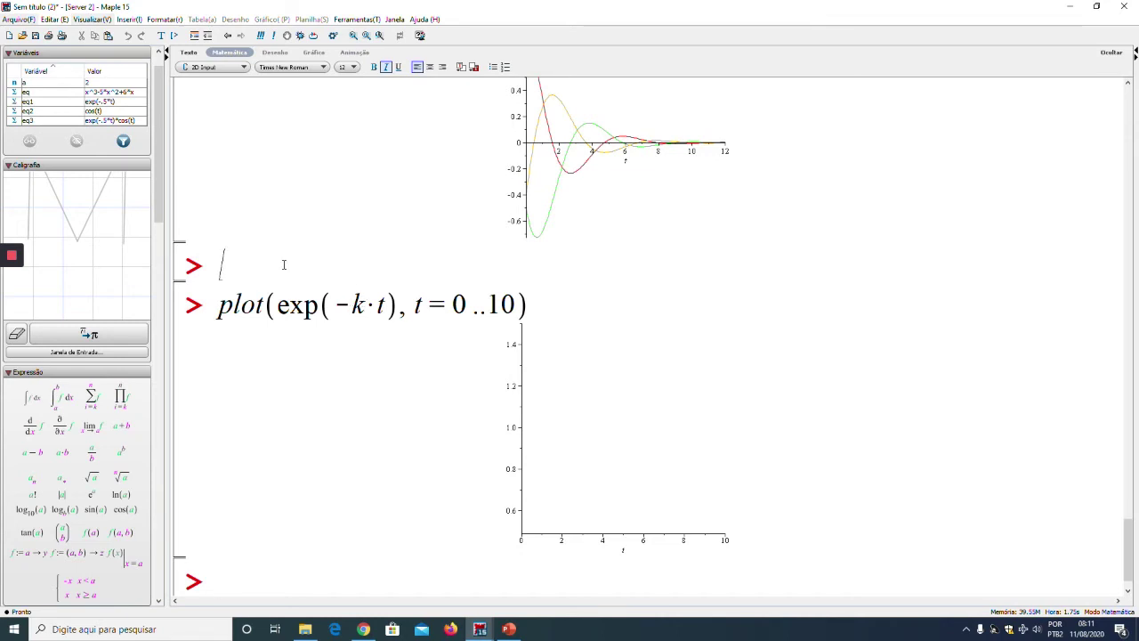
click(175, 35)
scroll(340, 337, down, 2)
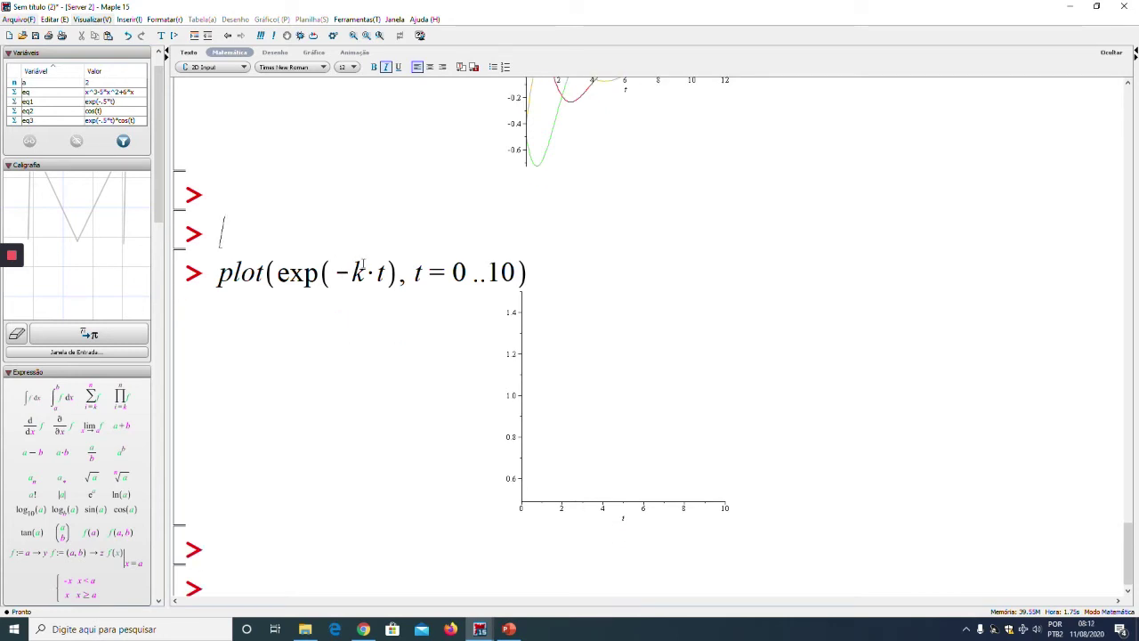
click(176, 39)
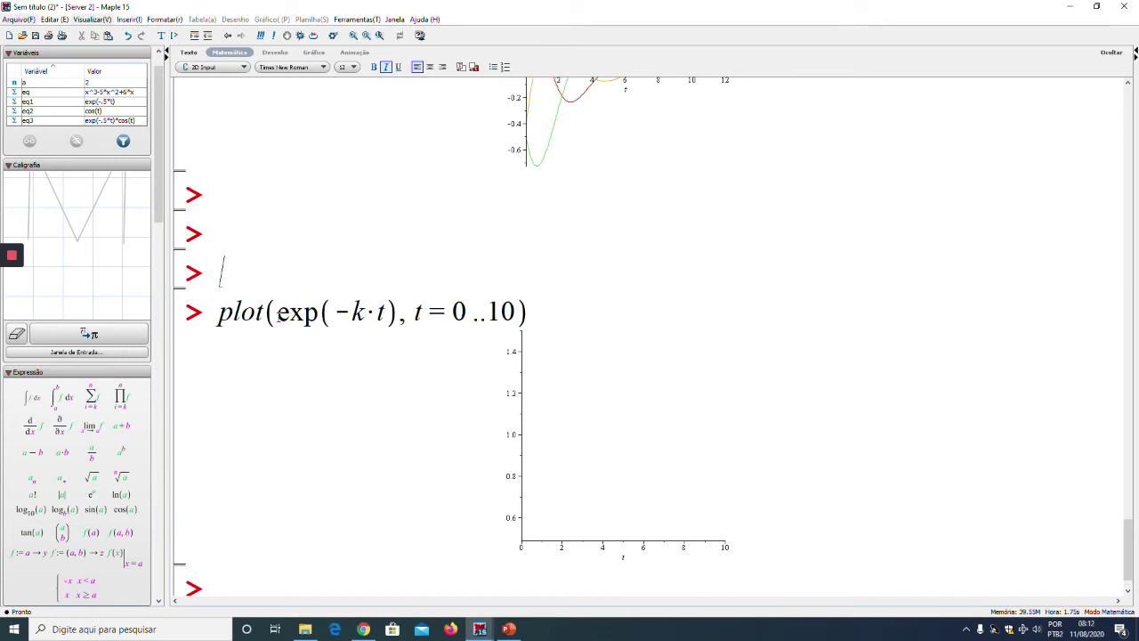
Insert the single-variable function template f := a → y at the second empty prompt, and set its arguments to (k, t).
click(251, 238)
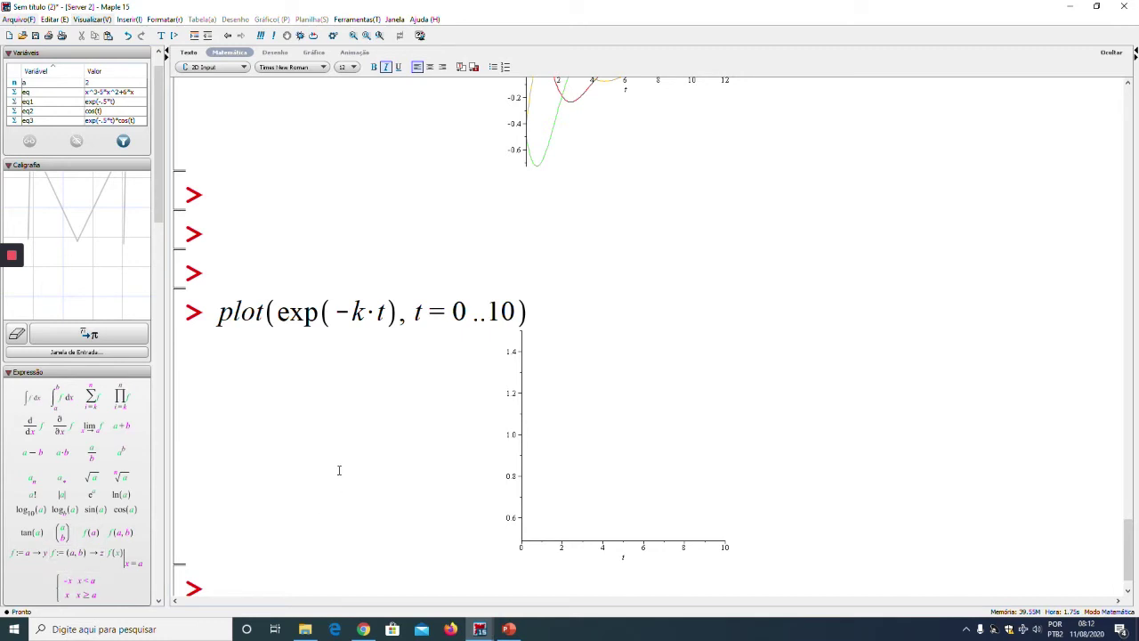
click(30, 558)
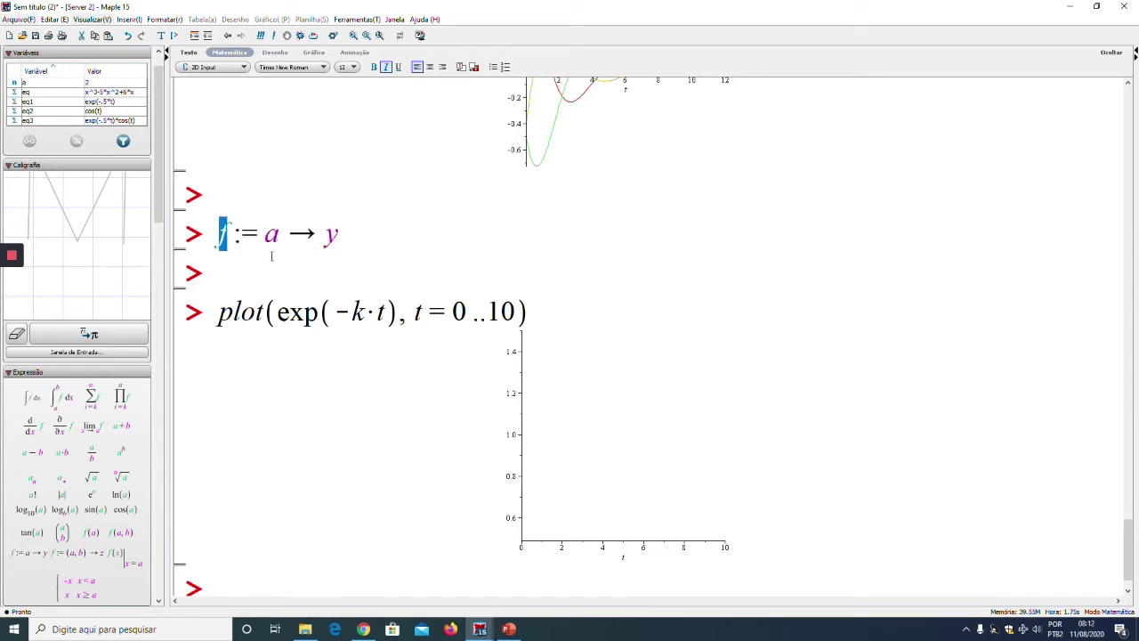
text(f)
key(Tab)
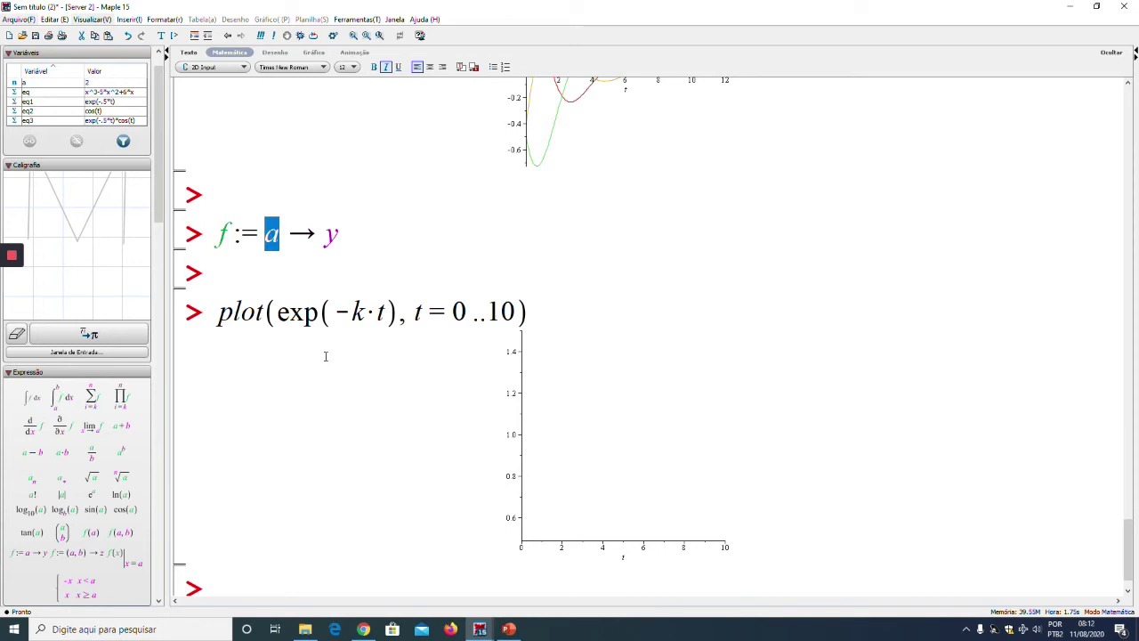
text((k)
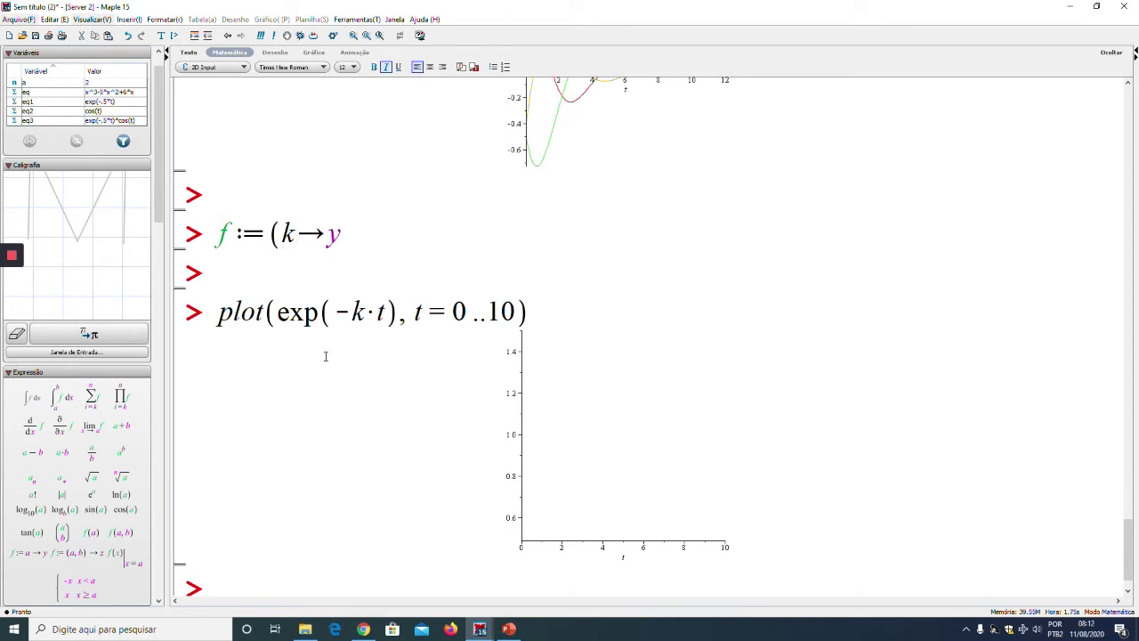
text(, t))
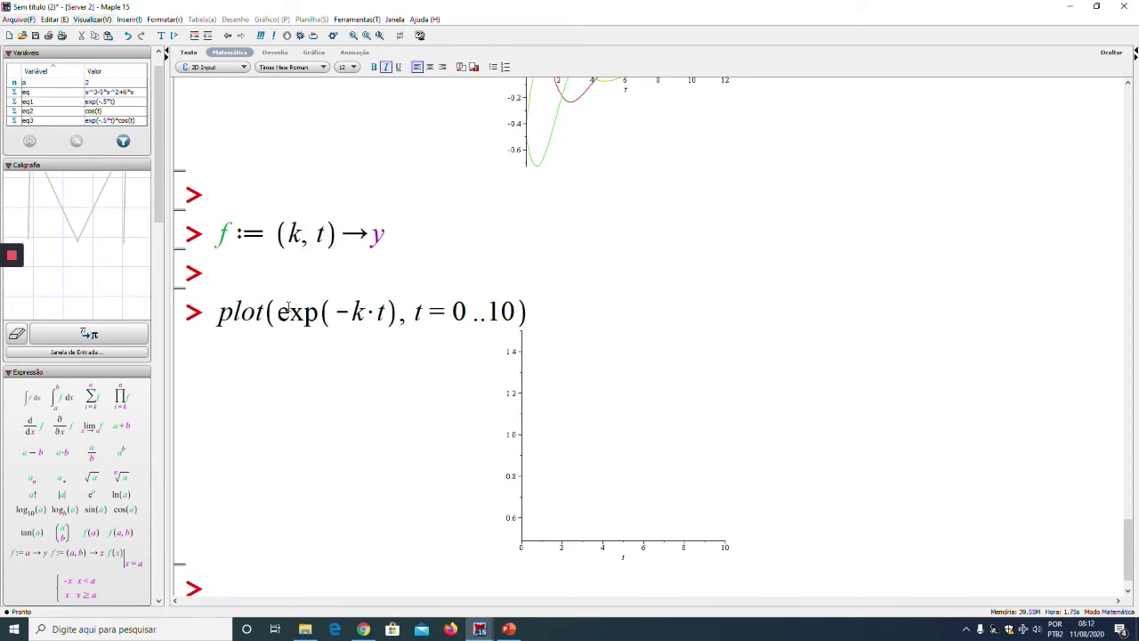
Move exp(-k*t) from the plot command into the body of the f definition in place of y, and execute the definition.
drag(279, 312, 345, 316)
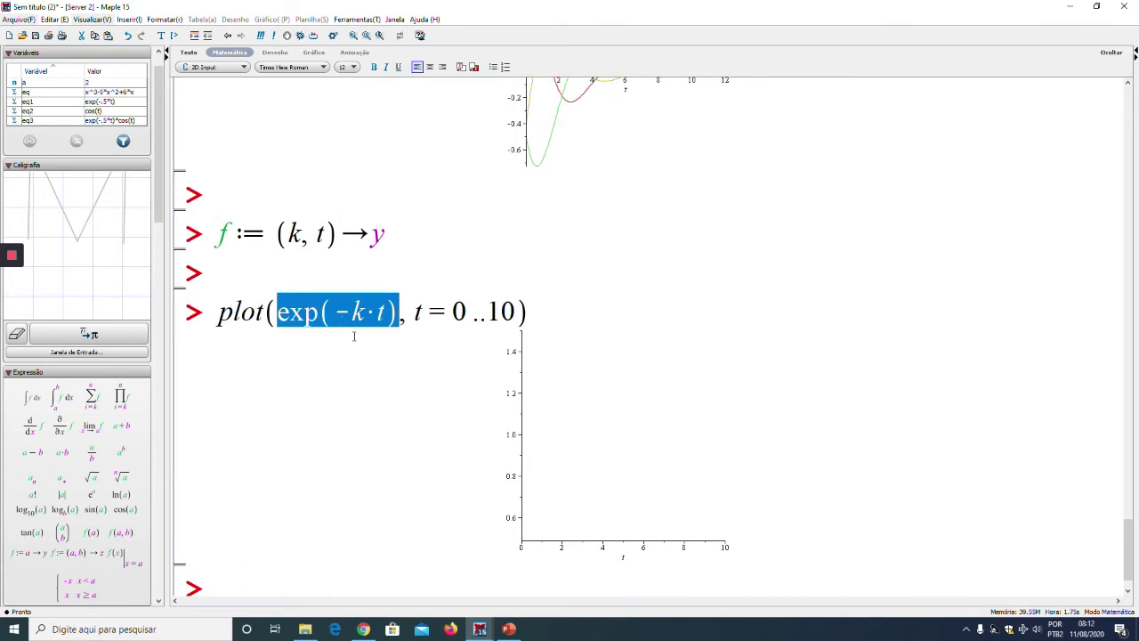
key(ctrl+x)
double_click(377, 235)
key(ctrl+v)
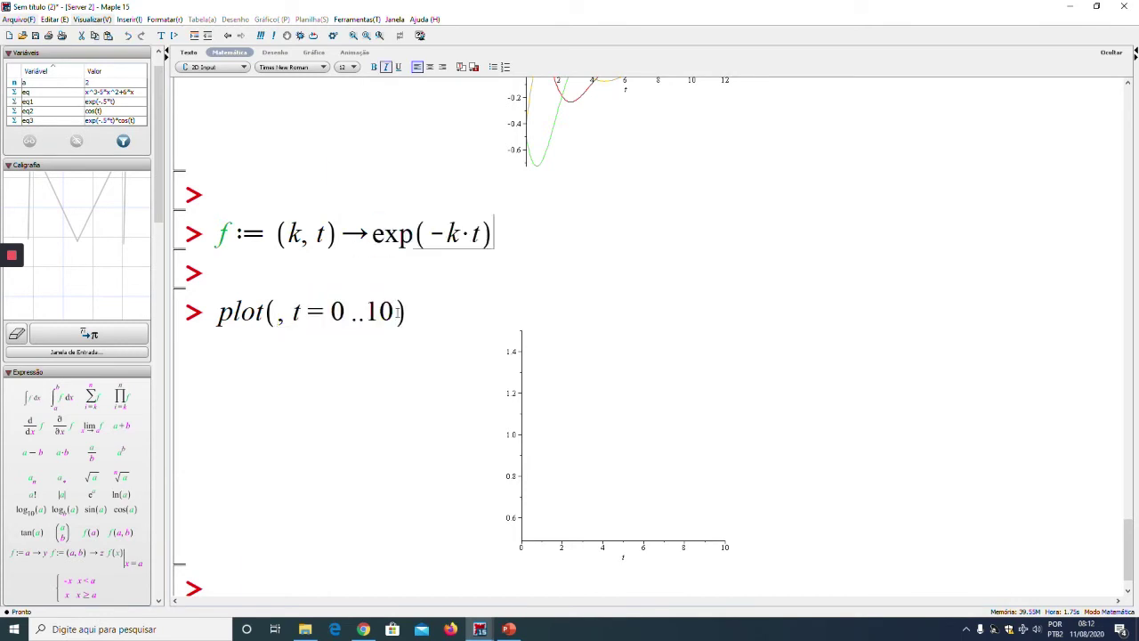
key(Return)
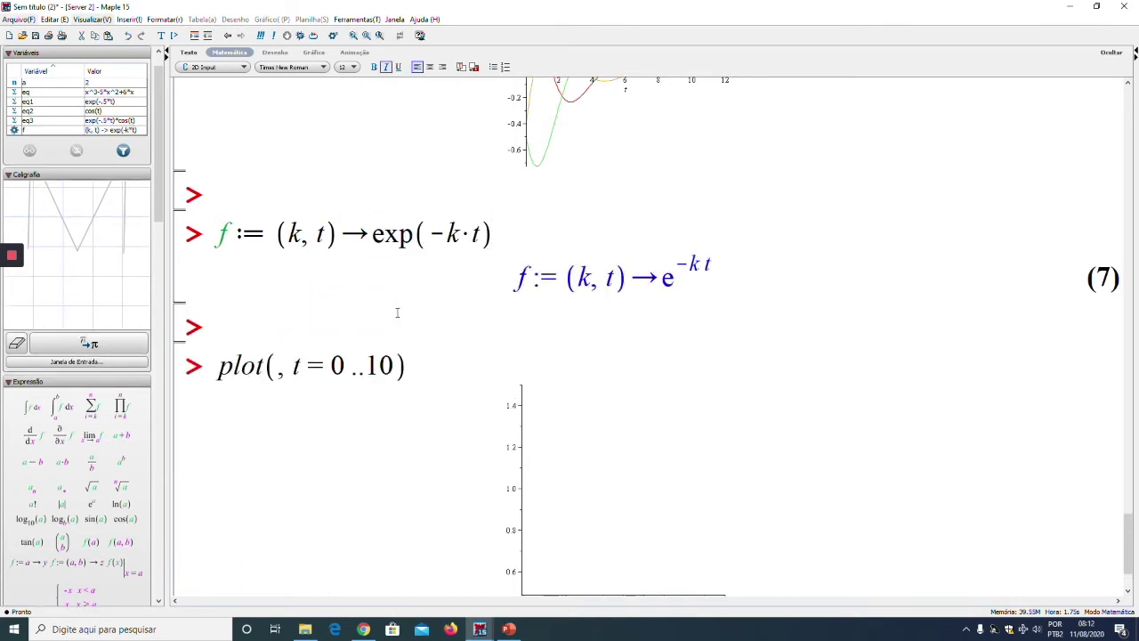
Evaluate f(1, t) at the prompt below the f definition, and re-evaluate it with 3 as the first argument.
text(f(1, t))
key(Return)
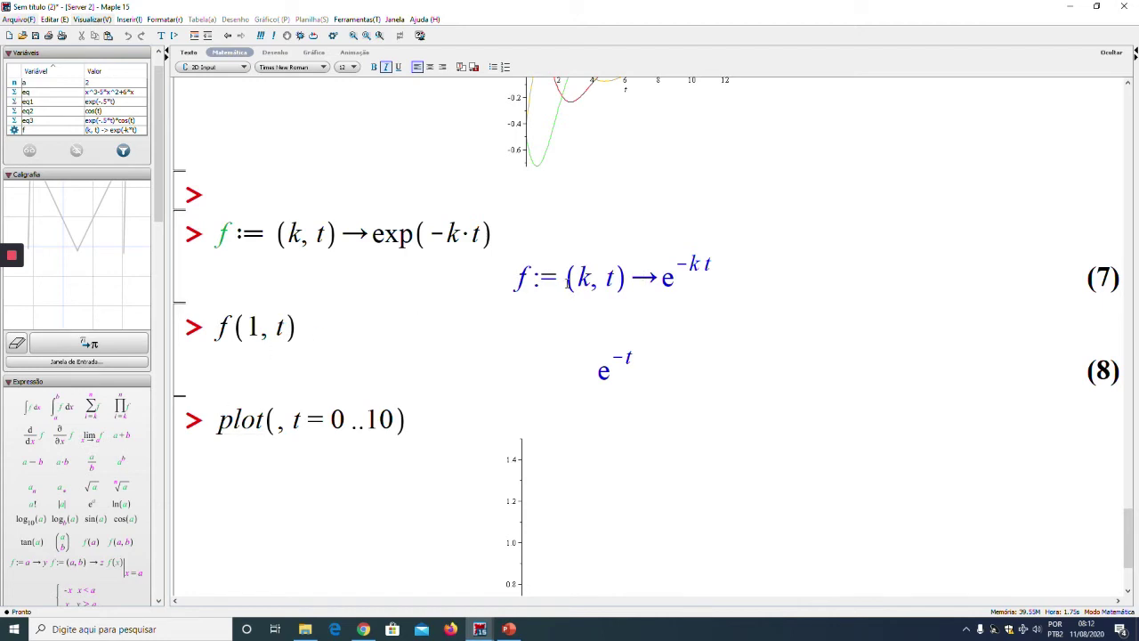
double_click(250, 326)
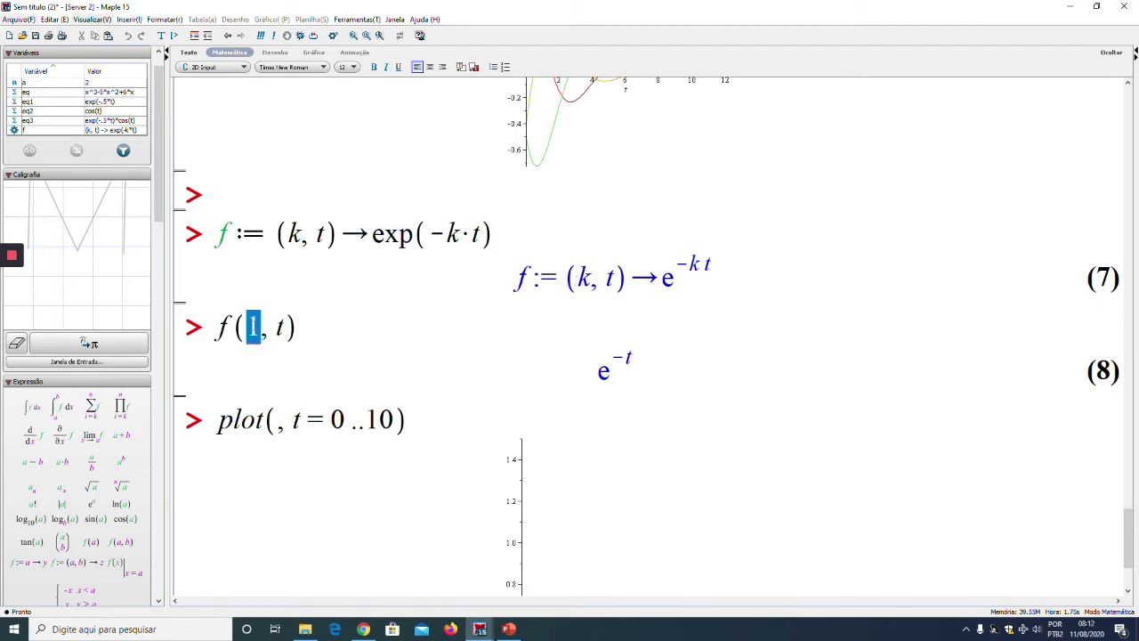
text(3)
key(Return)
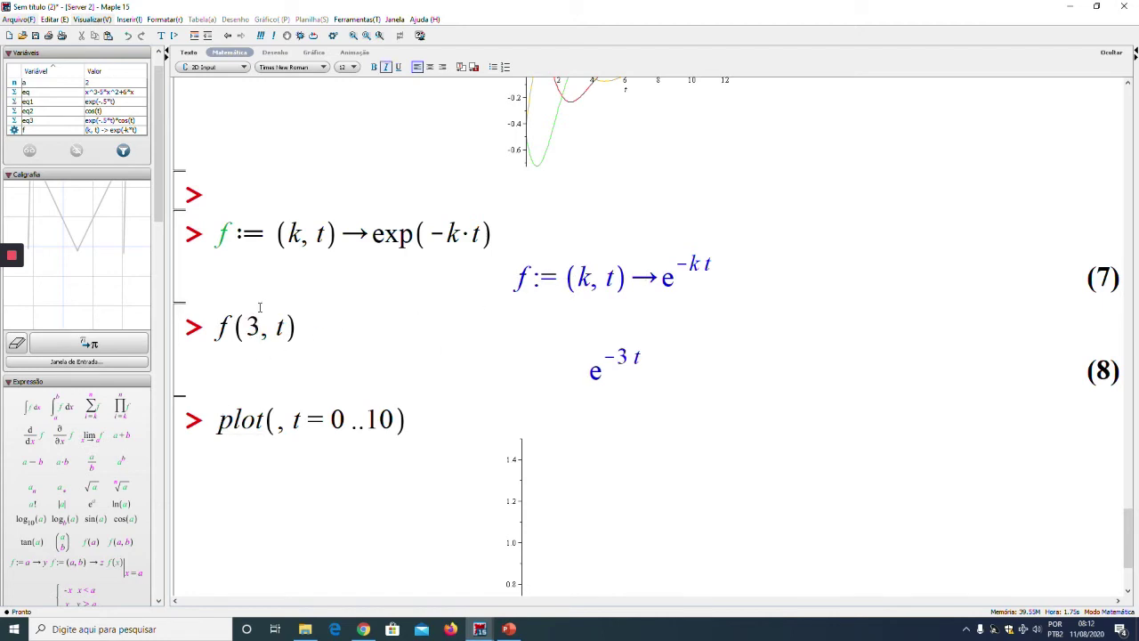
Fill the empty first argument of the plot command with a bracketed list of three copies of f(3, t).
scroll(380, 467, down, 1)
click(279, 373)
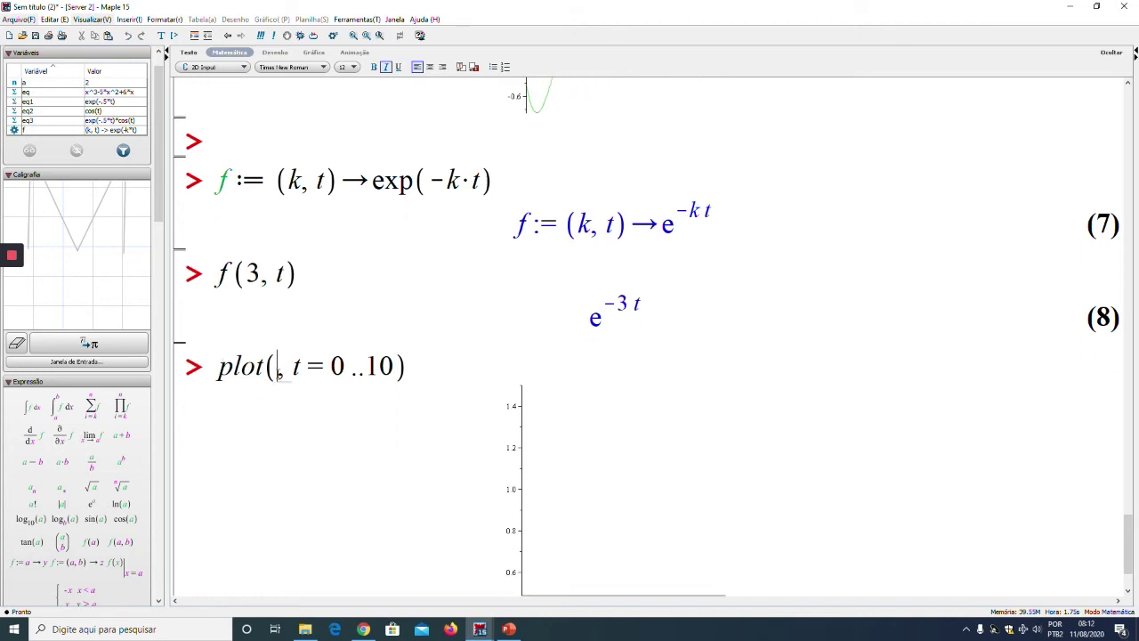
text([)
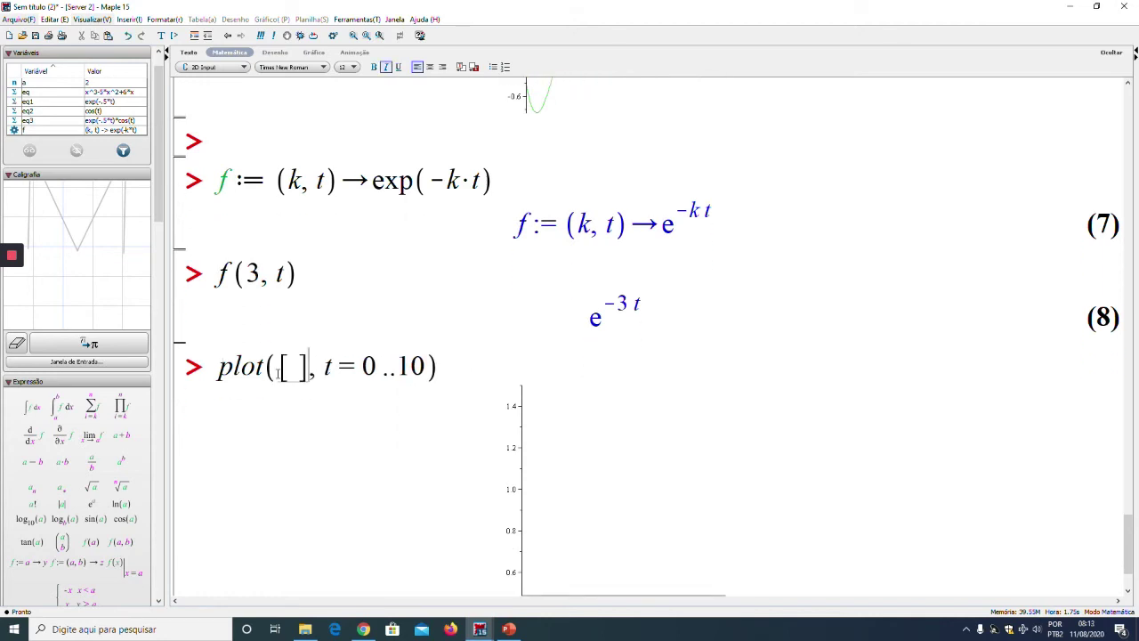
drag(223, 274, 255, 270)
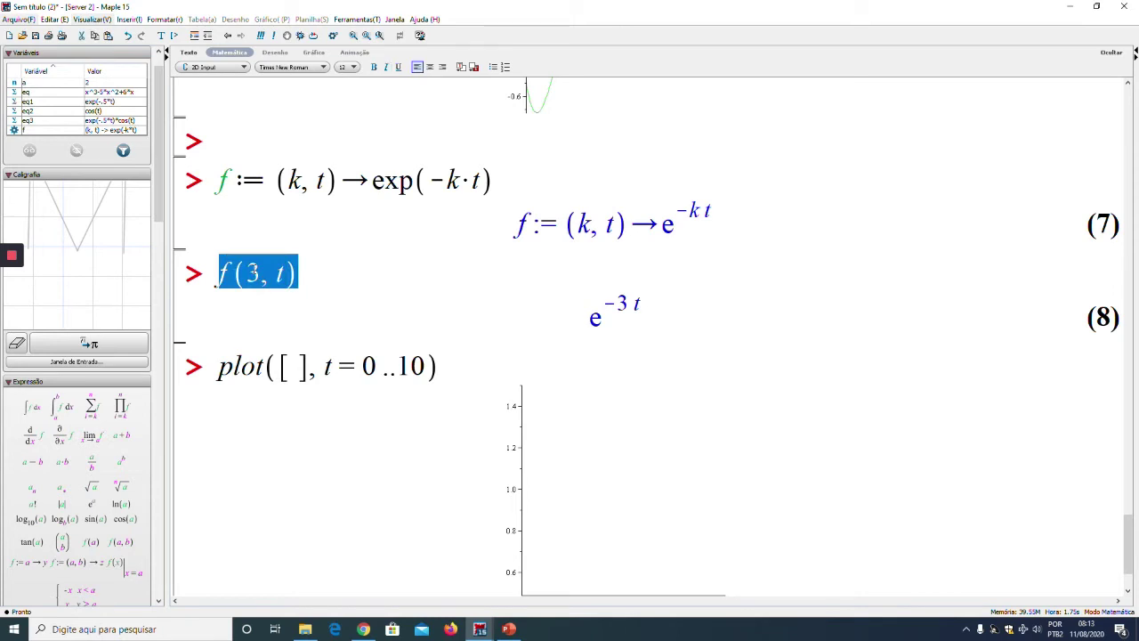
click(293, 368)
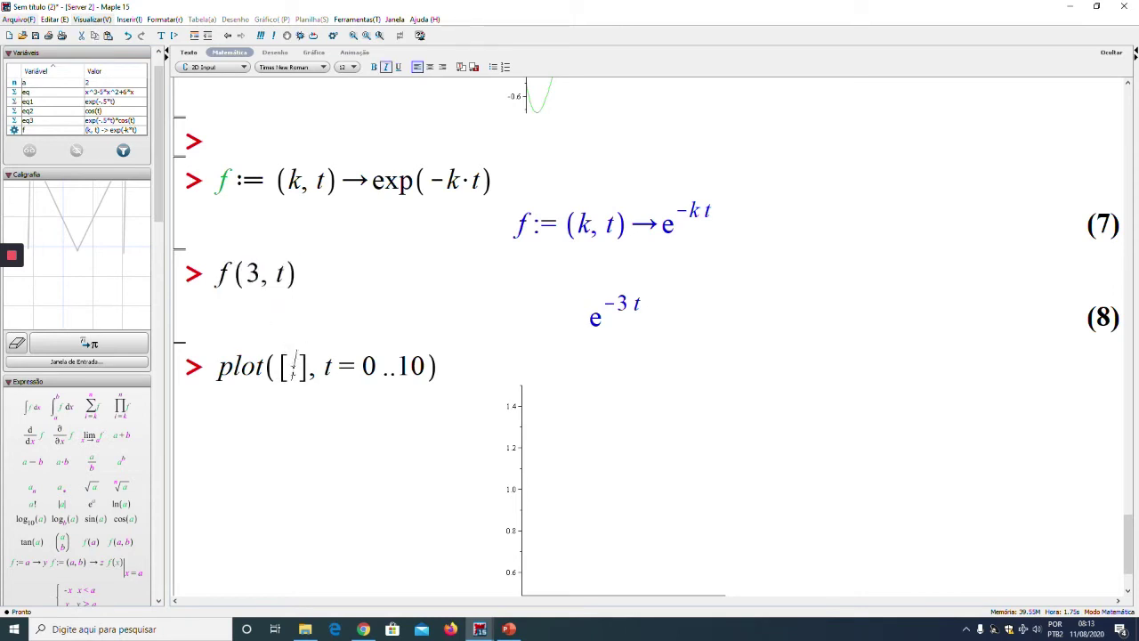
key(ctrl+v)
text(,)
key(ctrl+v)
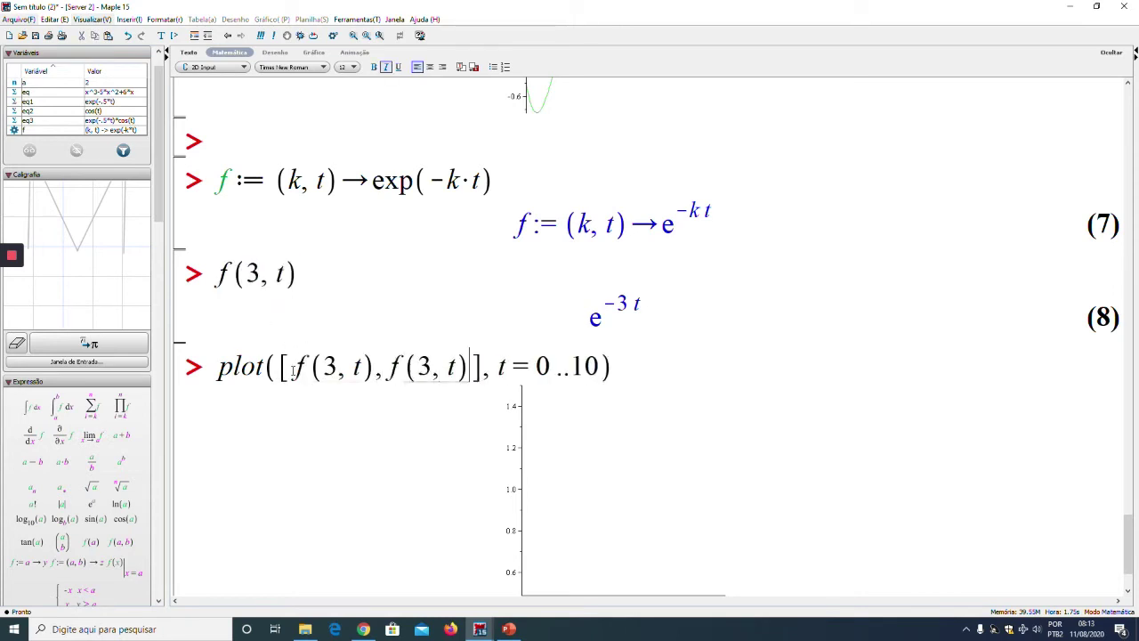
text(,)
key(ctrl+v)
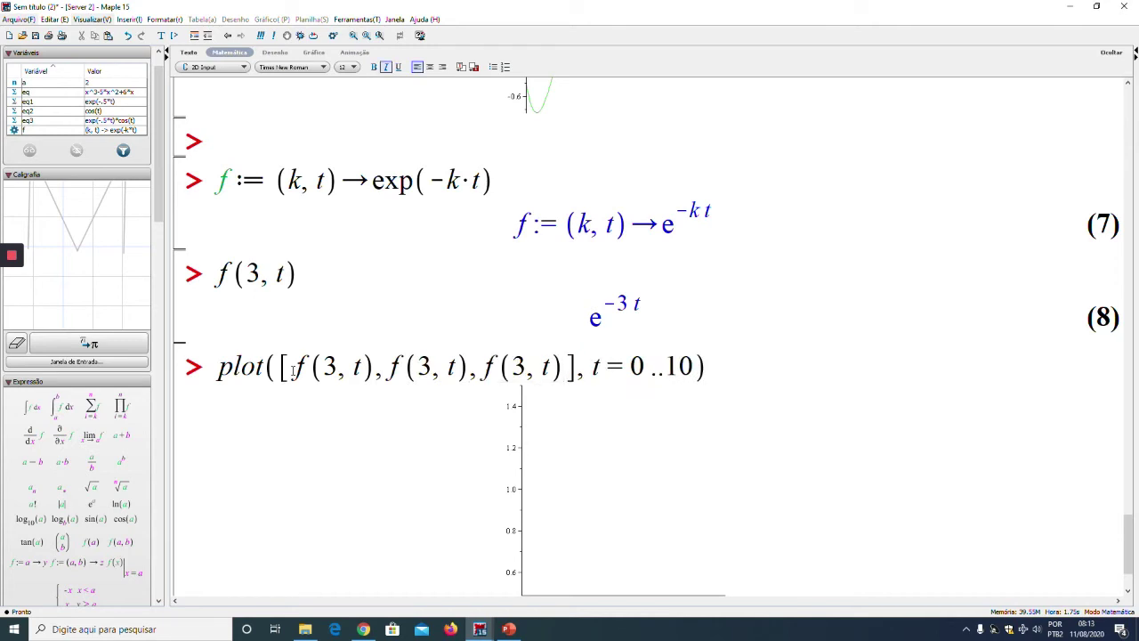
Change the listed functions to f(1, t), f(0.5, t) and f(0.3, t), and execute the plot over t = 0..10.
click(324, 367)
key(shift+Right)
text(1)
click(418, 367)
key(shift+Right)
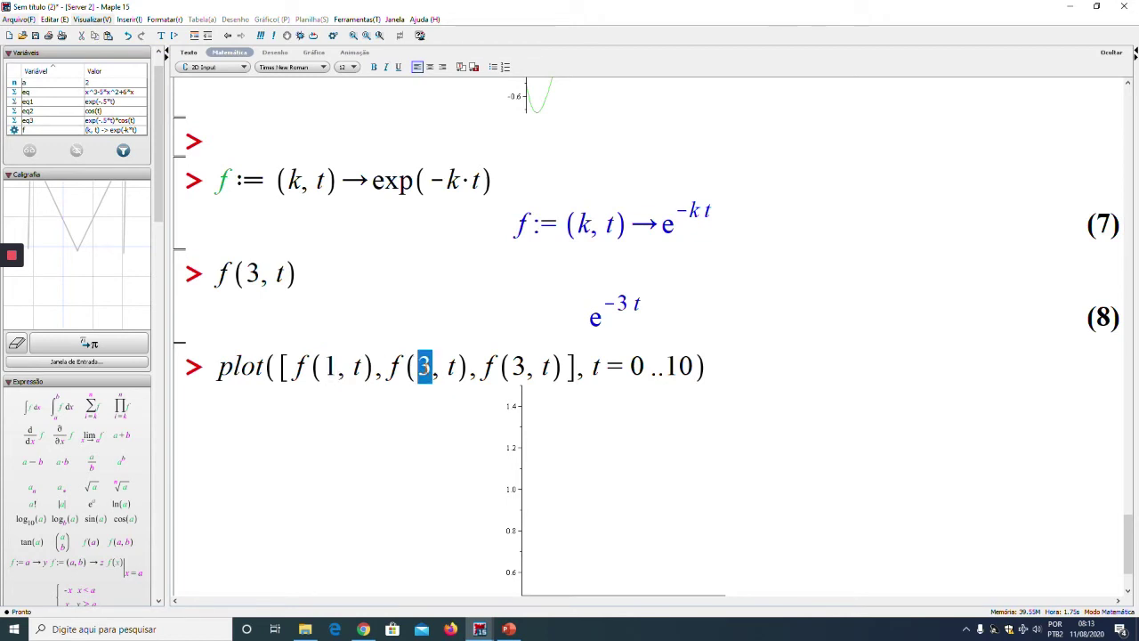
text(0.5)
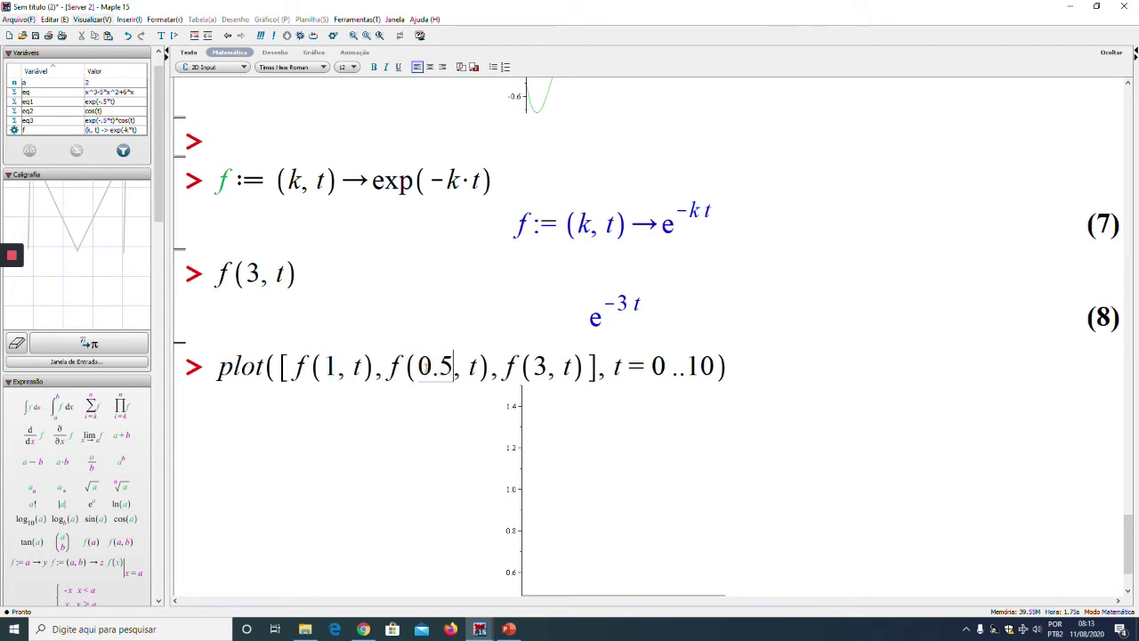
click(537, 366)
text(0.)
key(Return)
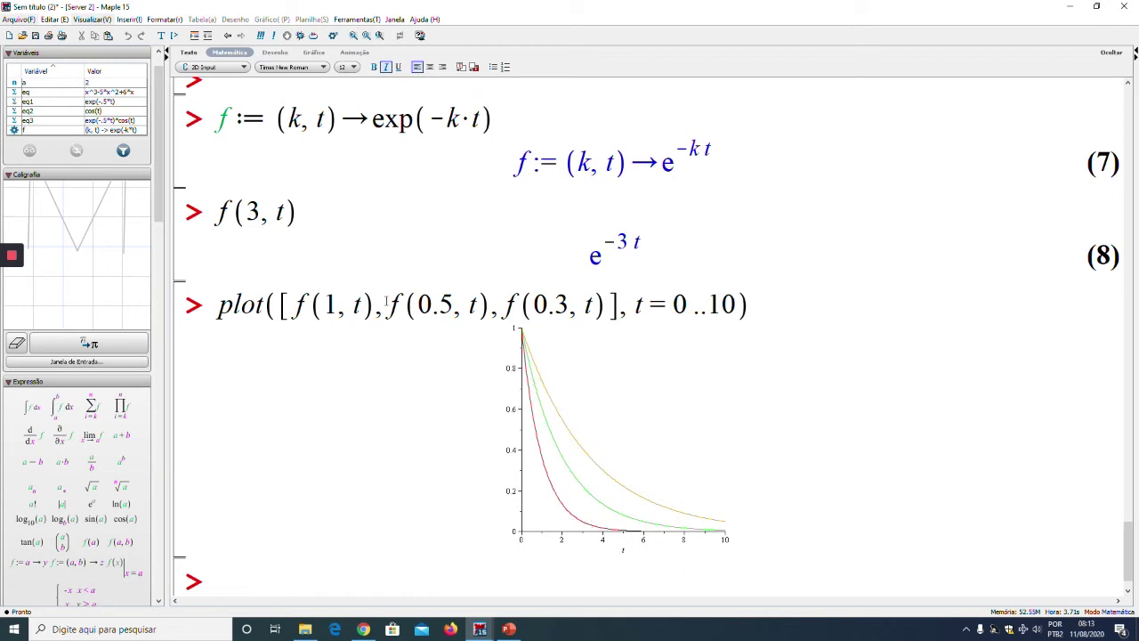
Add several empty prompts below the plot of the three exponential functions.
key(Return)
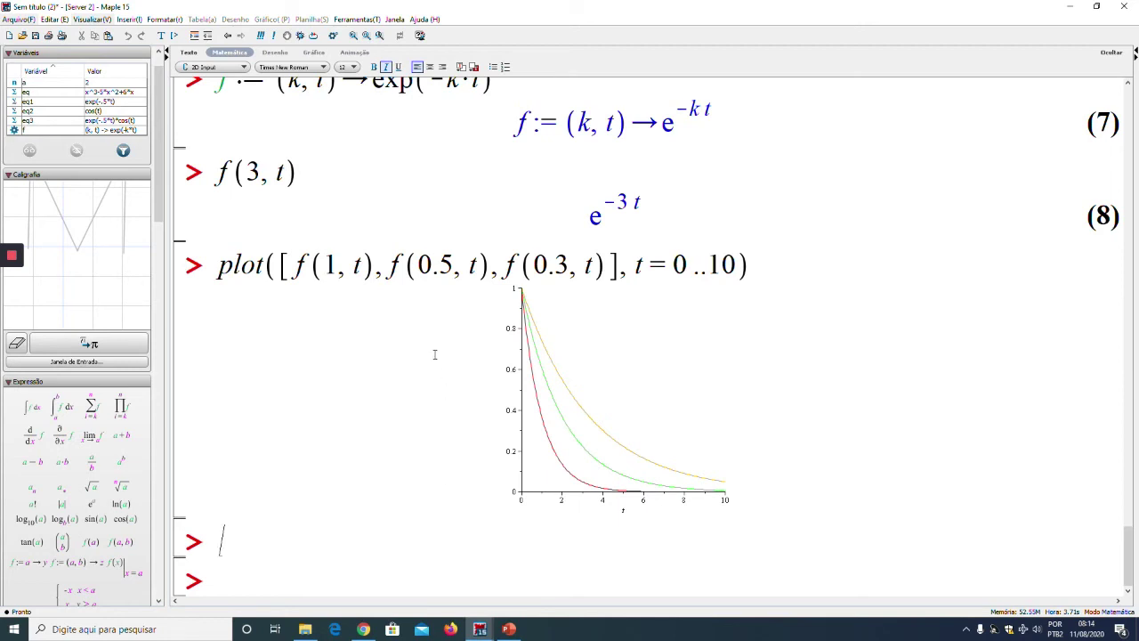
key(Return)
key(Return)
key(Return)
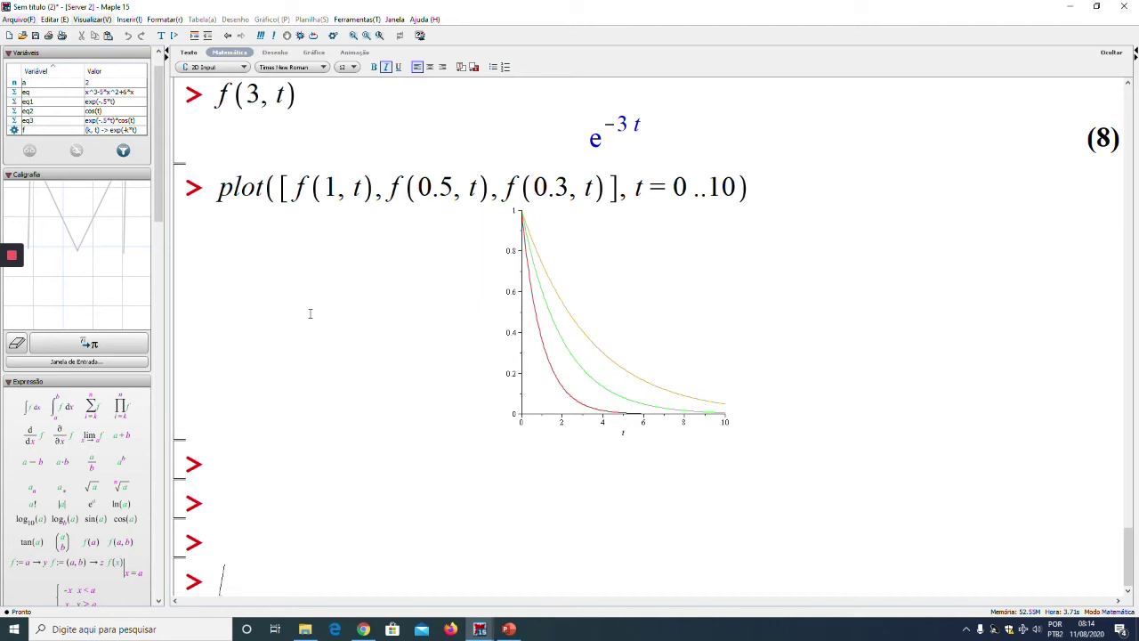
Look up the help page for plot, open its linked plot options page, and minimize the help window.
click(246, 188)
key(F2)
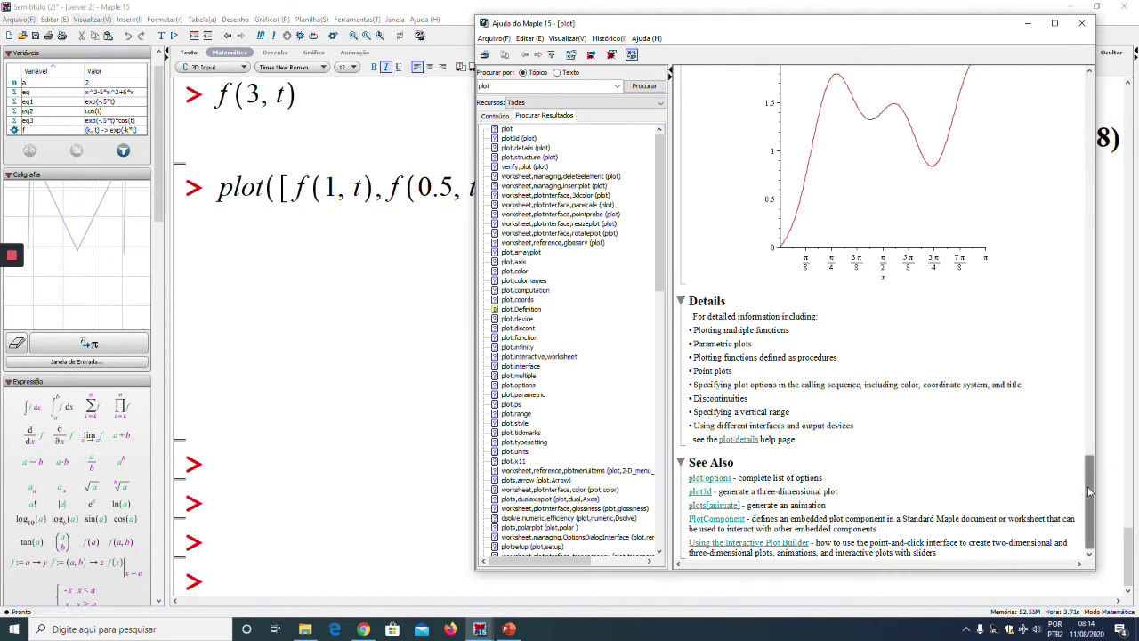
drag(1087, 516, 1049, 503)
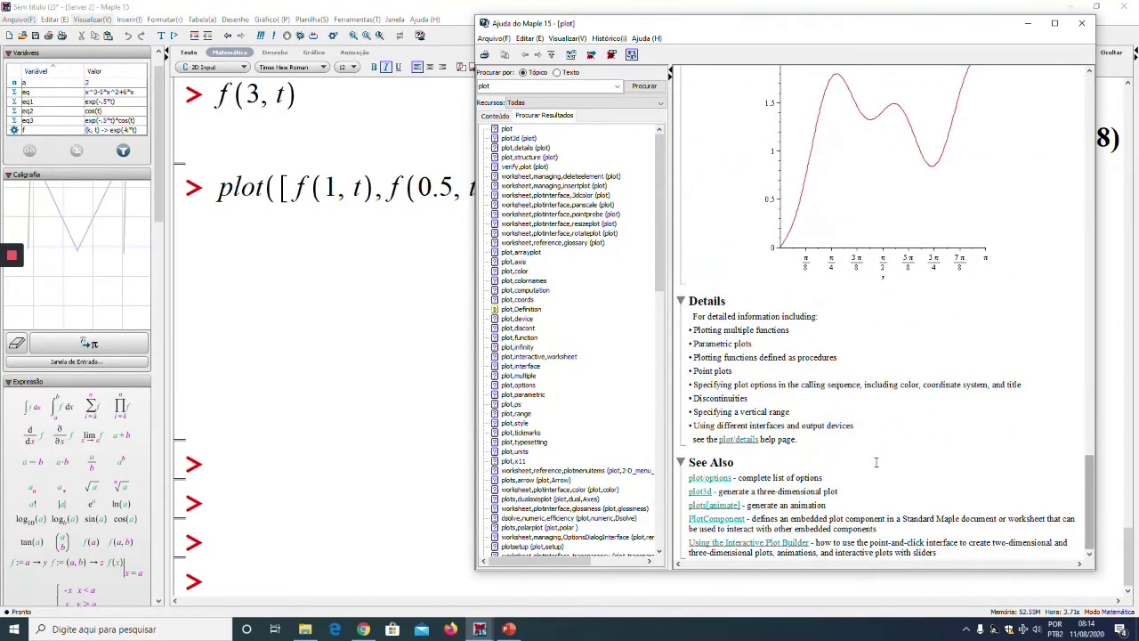
click(710, 479)
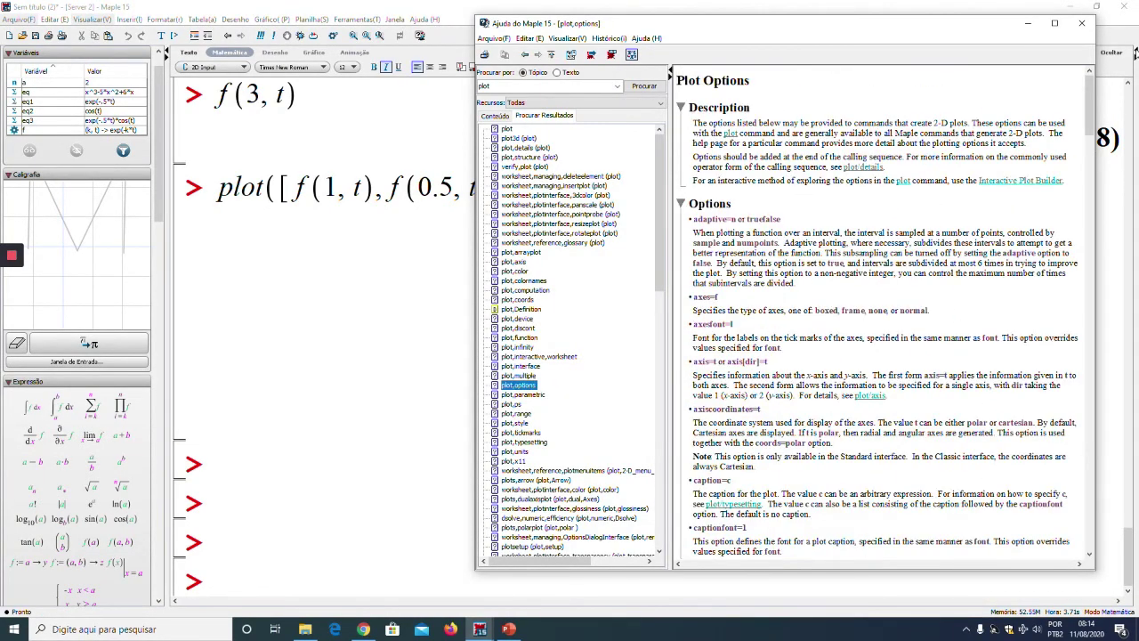
drag(1082, 108, 1103, 89)
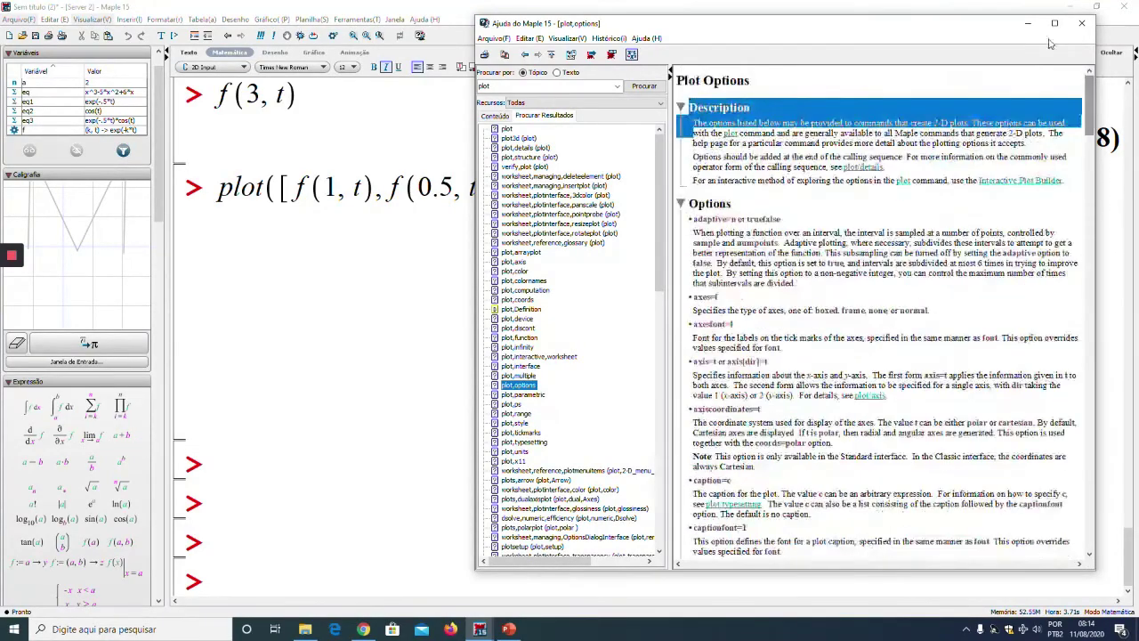
click(1028, 23)
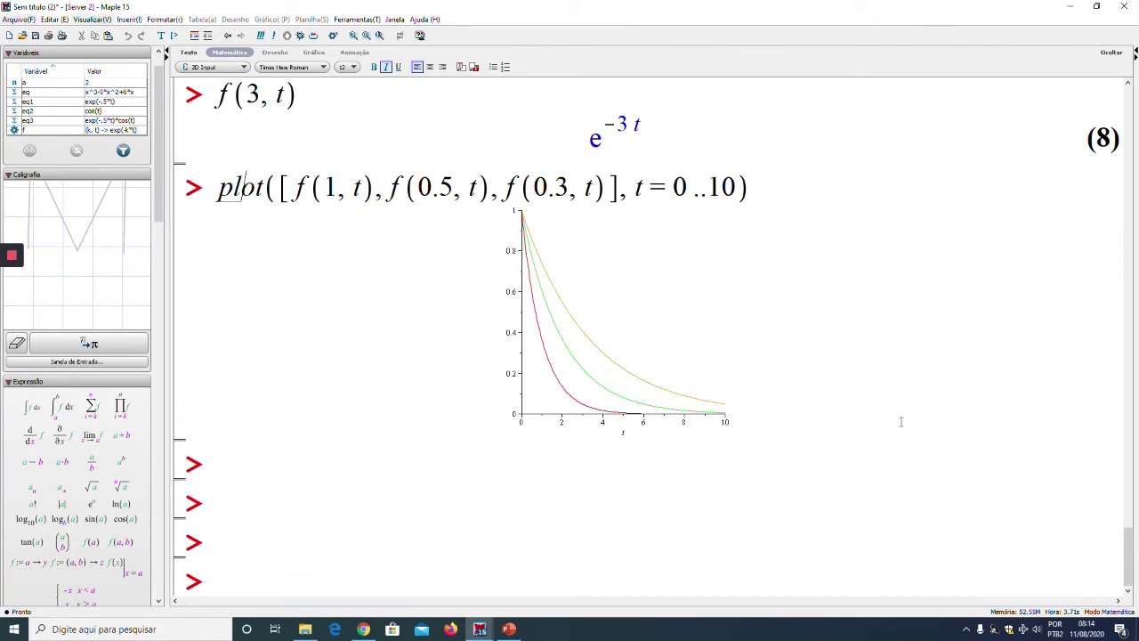
Add legend = ["A", "B", "C"] to the plot of the three f functions, following the earlier plot command with a legend.
drag(1128, 543, 1130, 448)
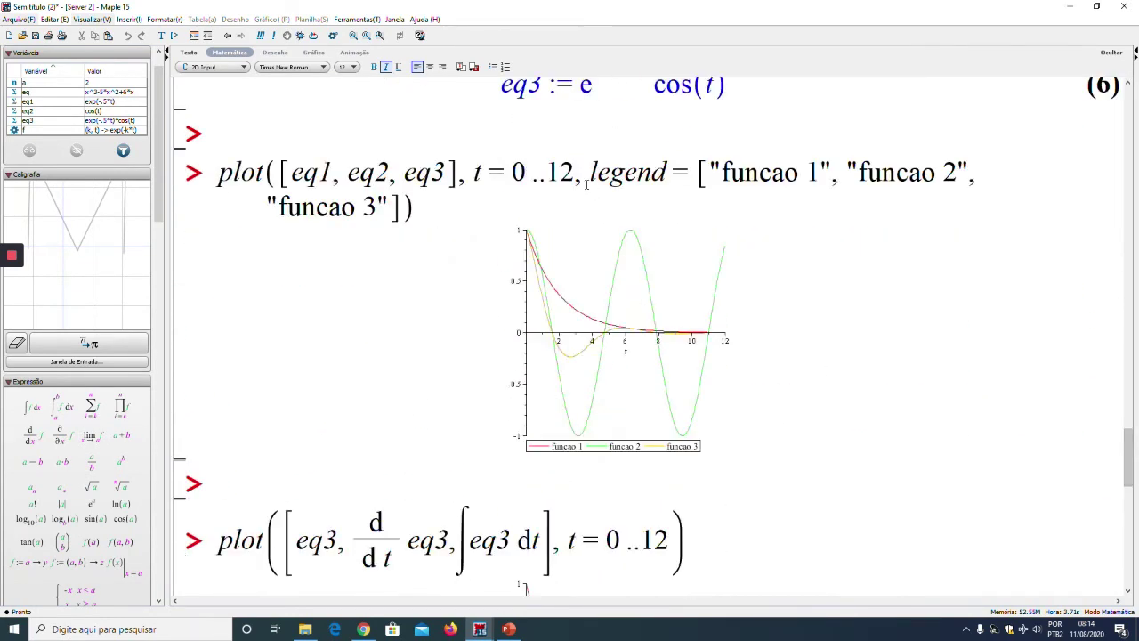
drag(586, 173, 264, 176)
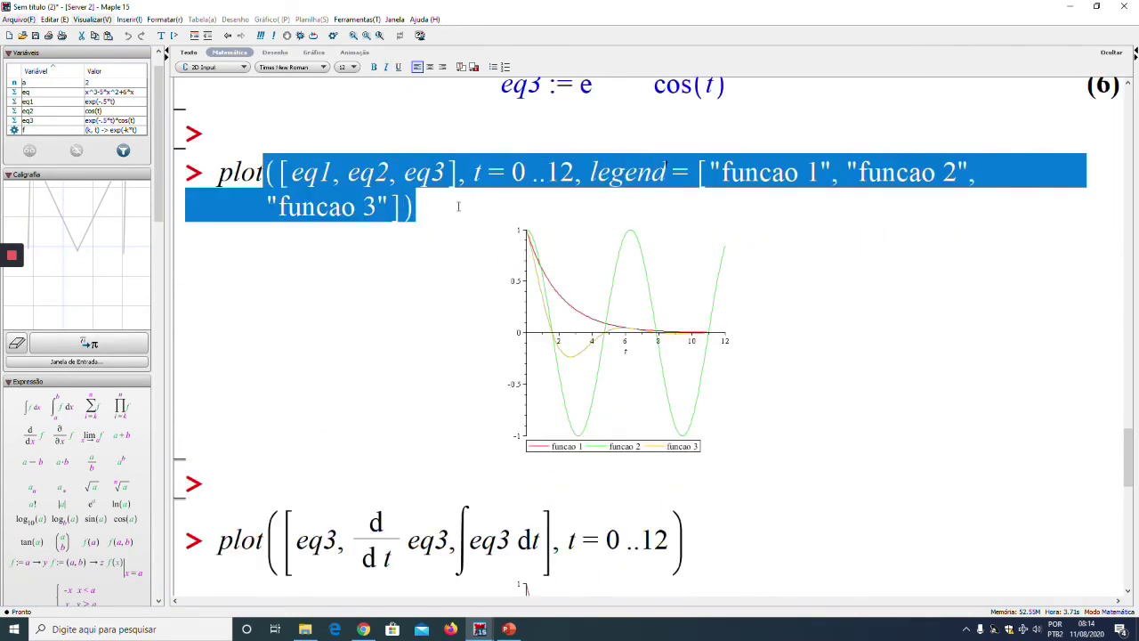
scroll(862, 407, down, 10)
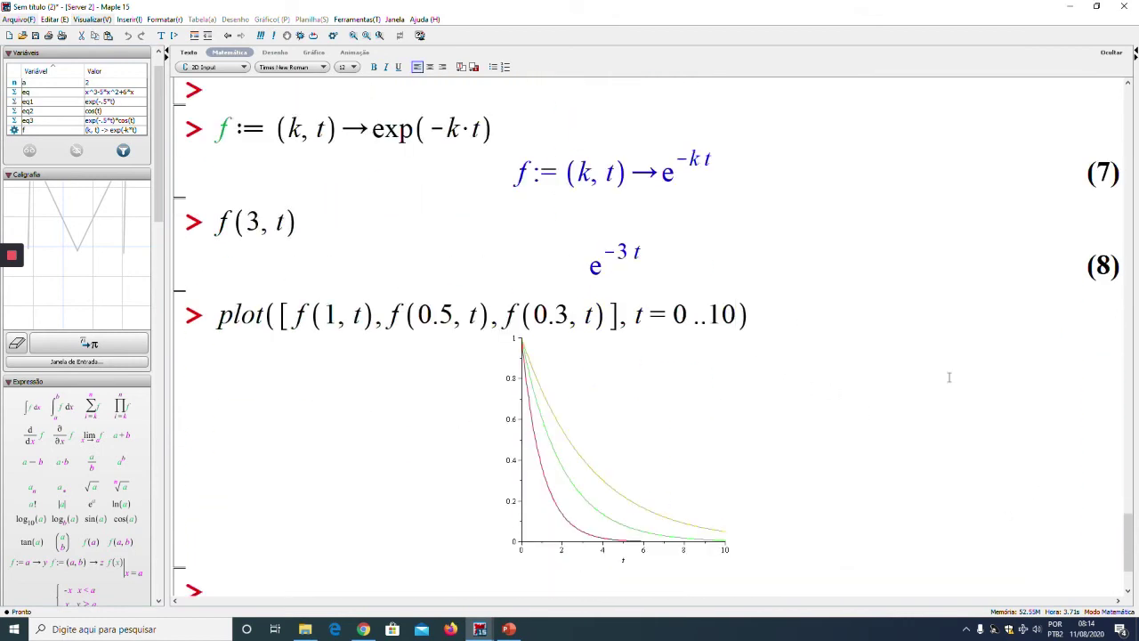
text(, ç)
key(BackSpace)
text(legend )
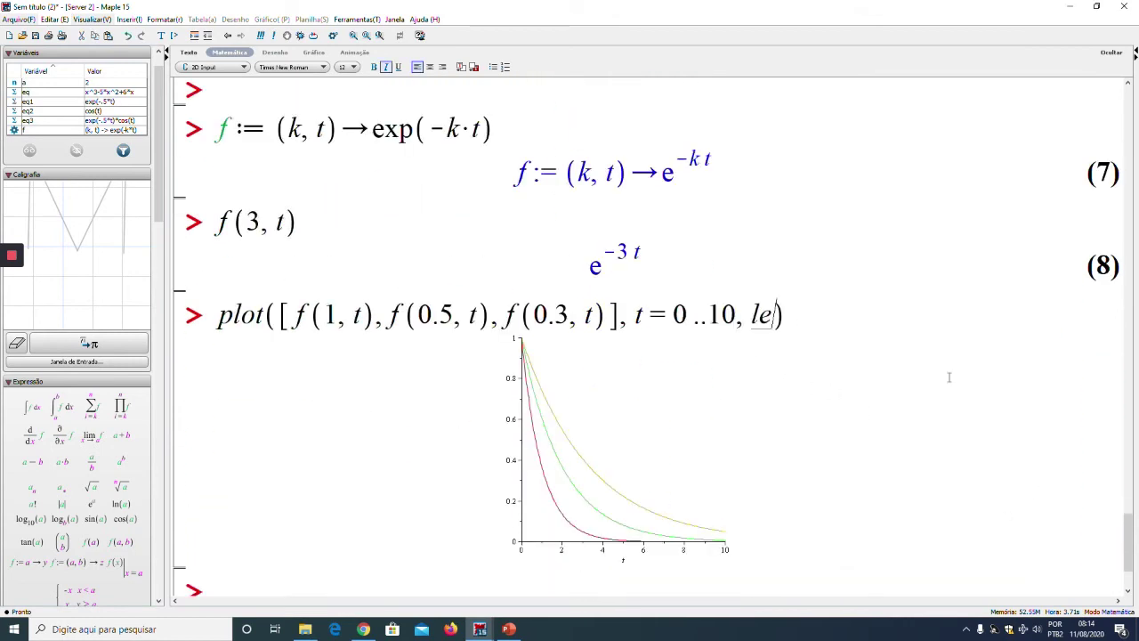
text(= )
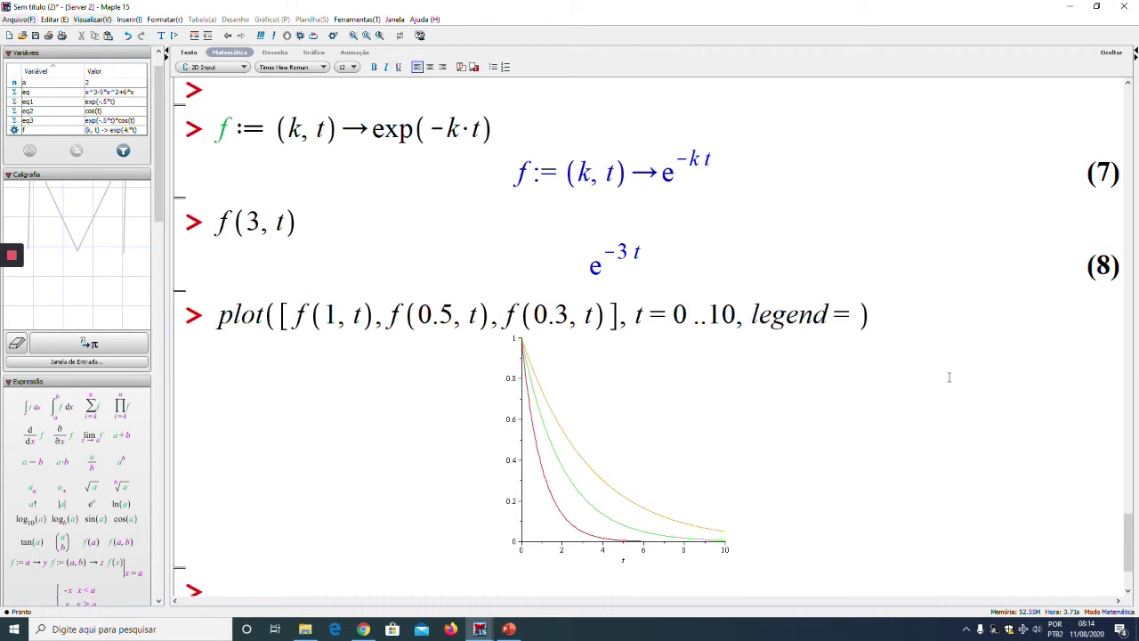
text([")
text(A)
text(", "B)
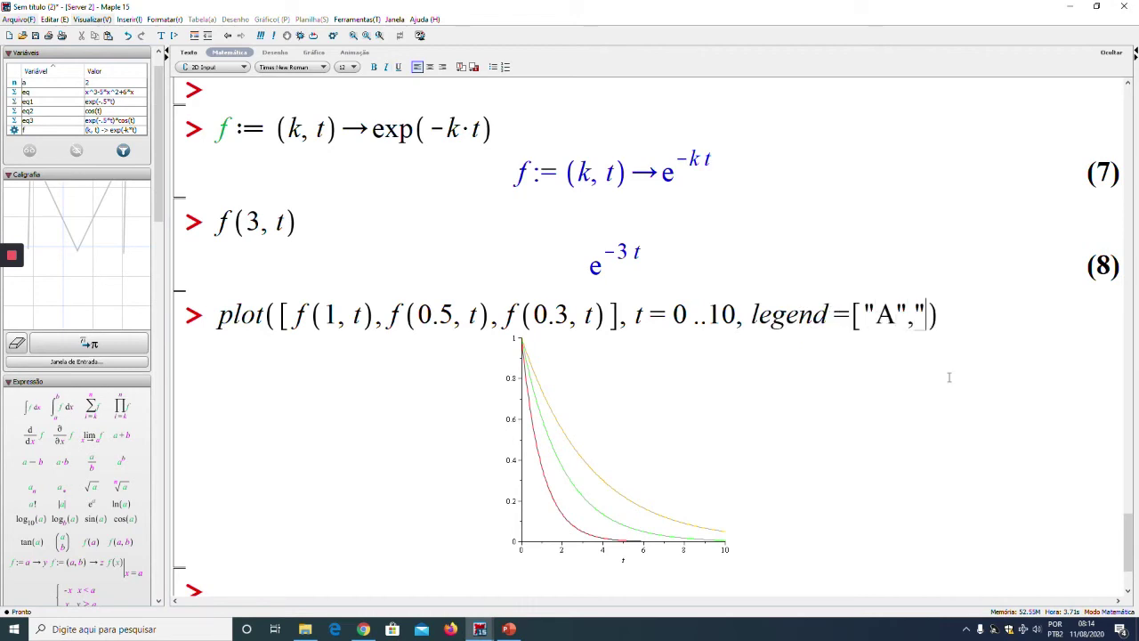
text(", ")
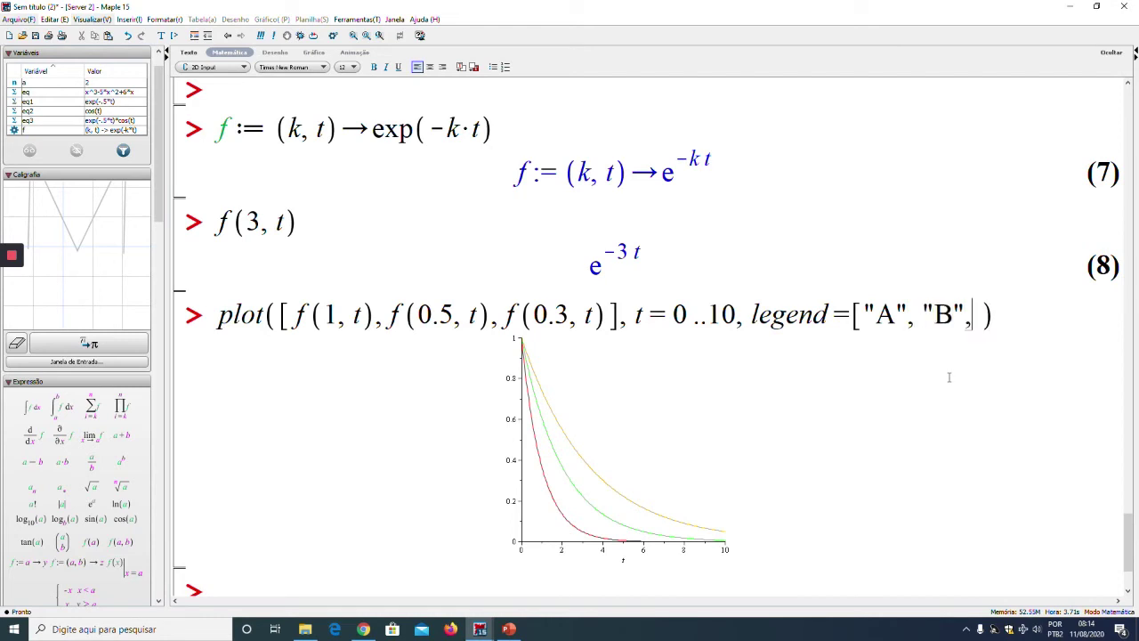
text(C"])
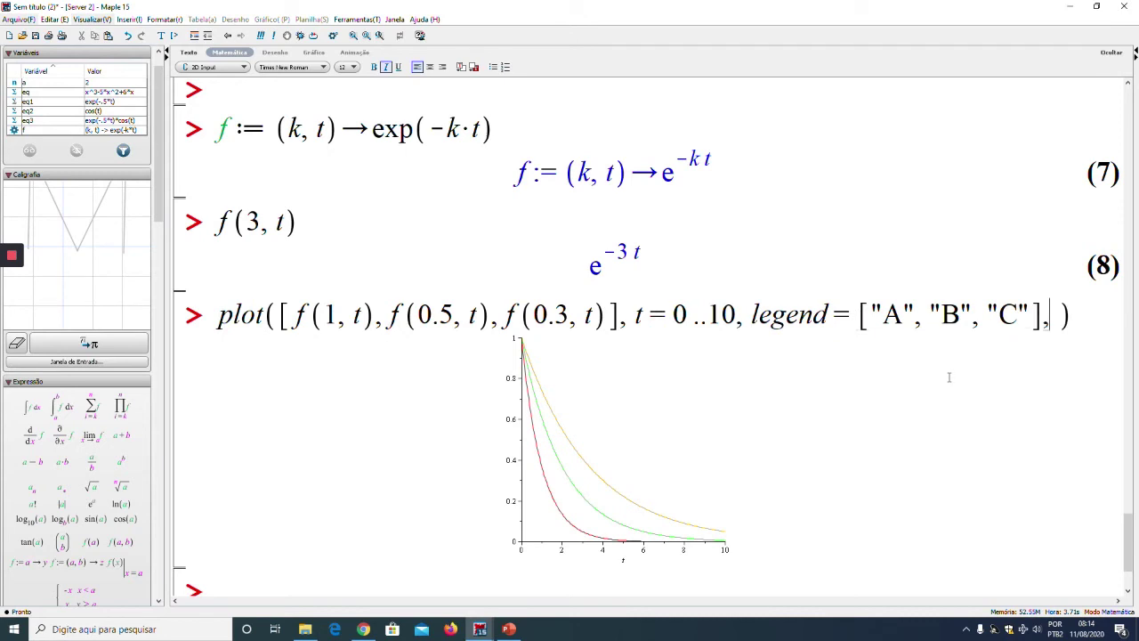
Append a color = option after the legend in the plot command and place the cursor where its value goes.
text(, color )
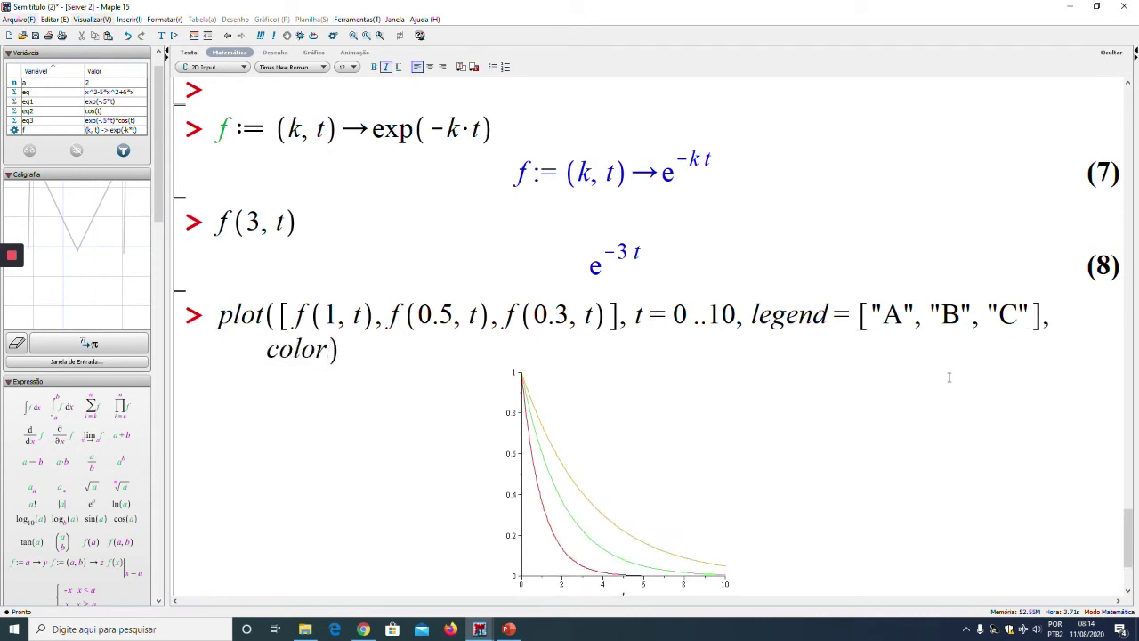
text(=)
click(521, 599)
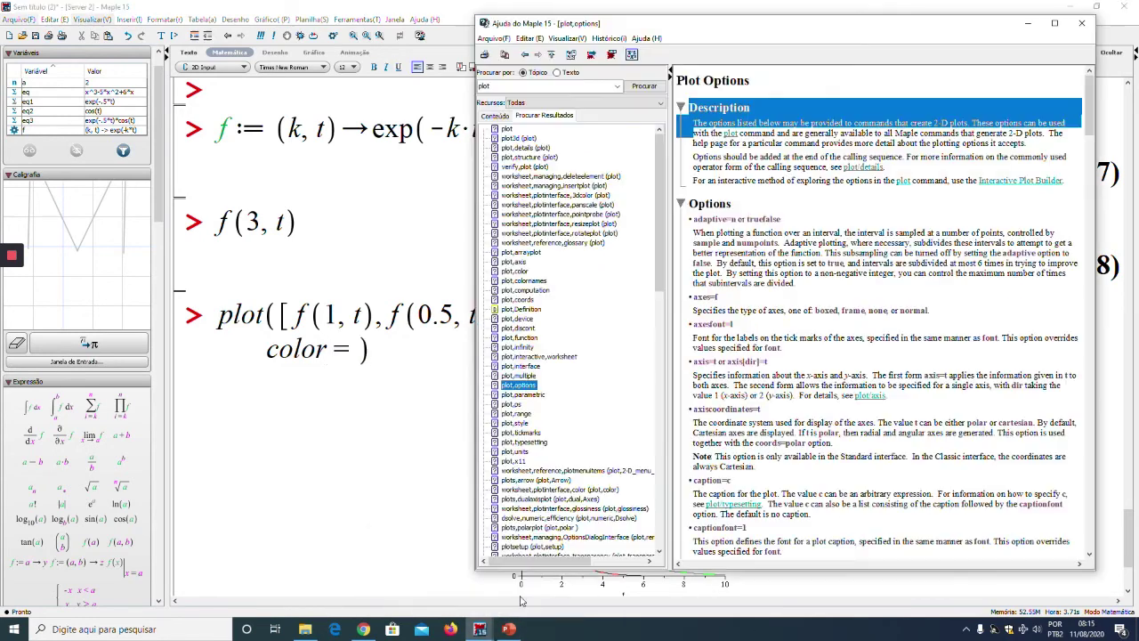
drag(366, 352, 826, 307)
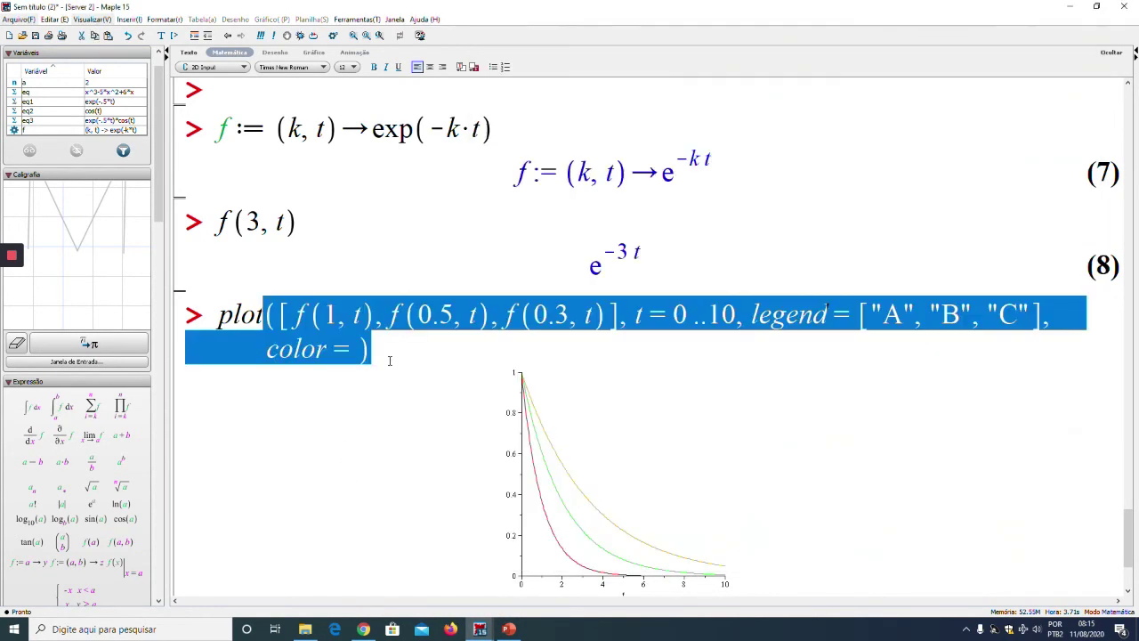
click(356, 352)
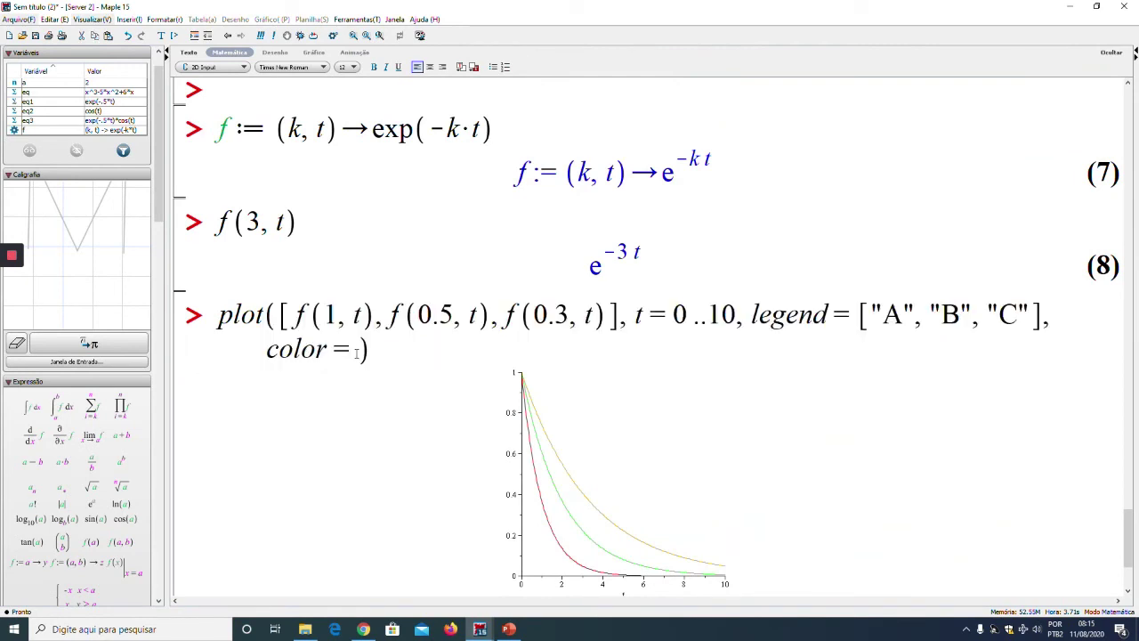